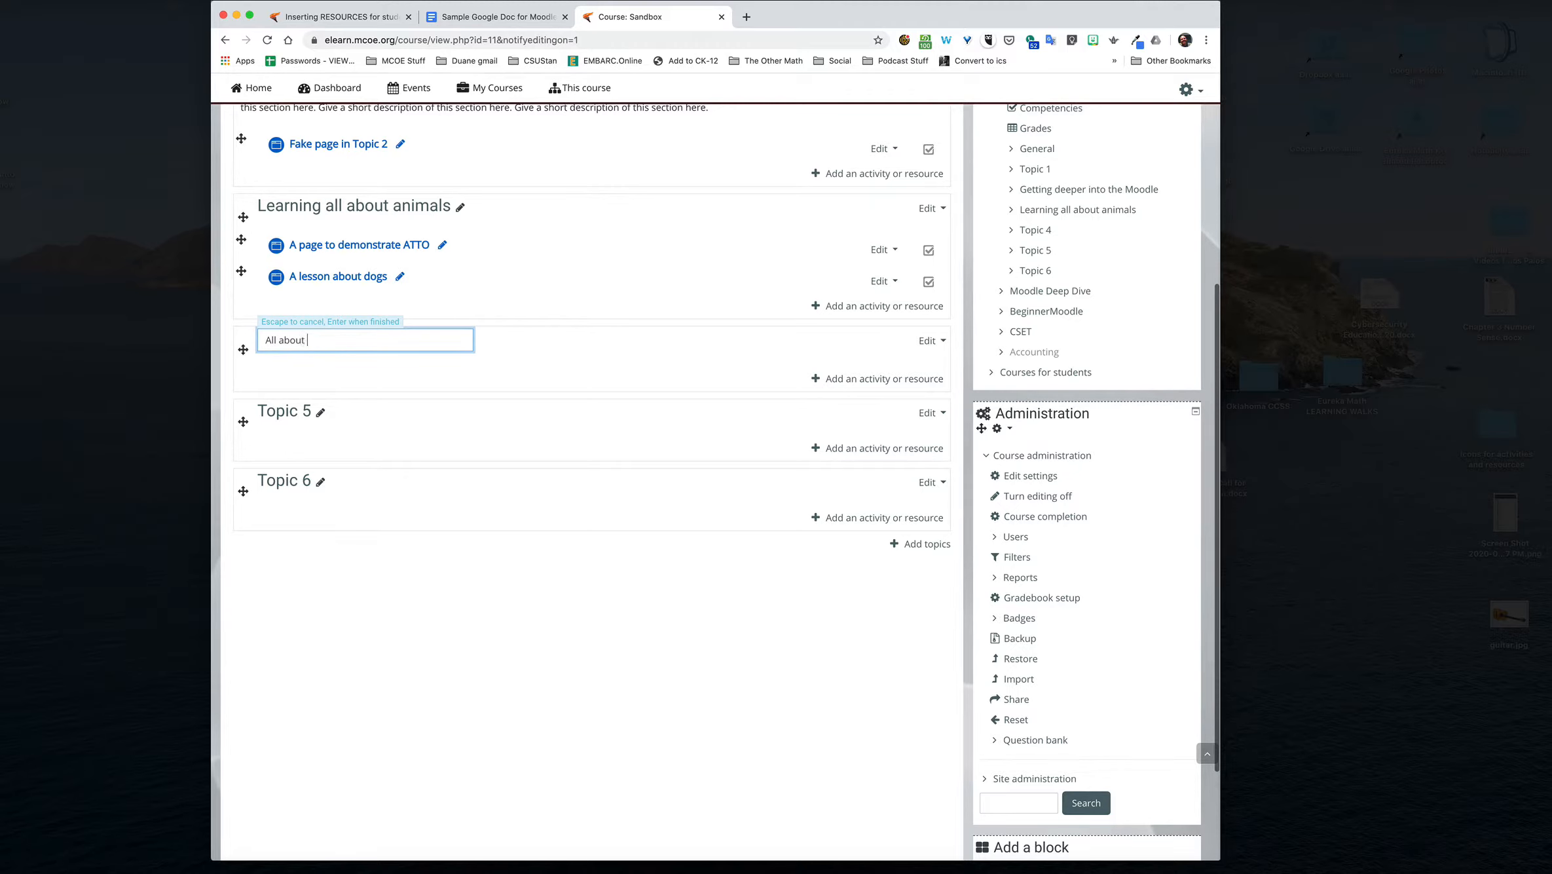
Step: Finish renaming the Topic 4 section as "All about guitars" and add a new Page resource to it
type("guitars")
key("Return")
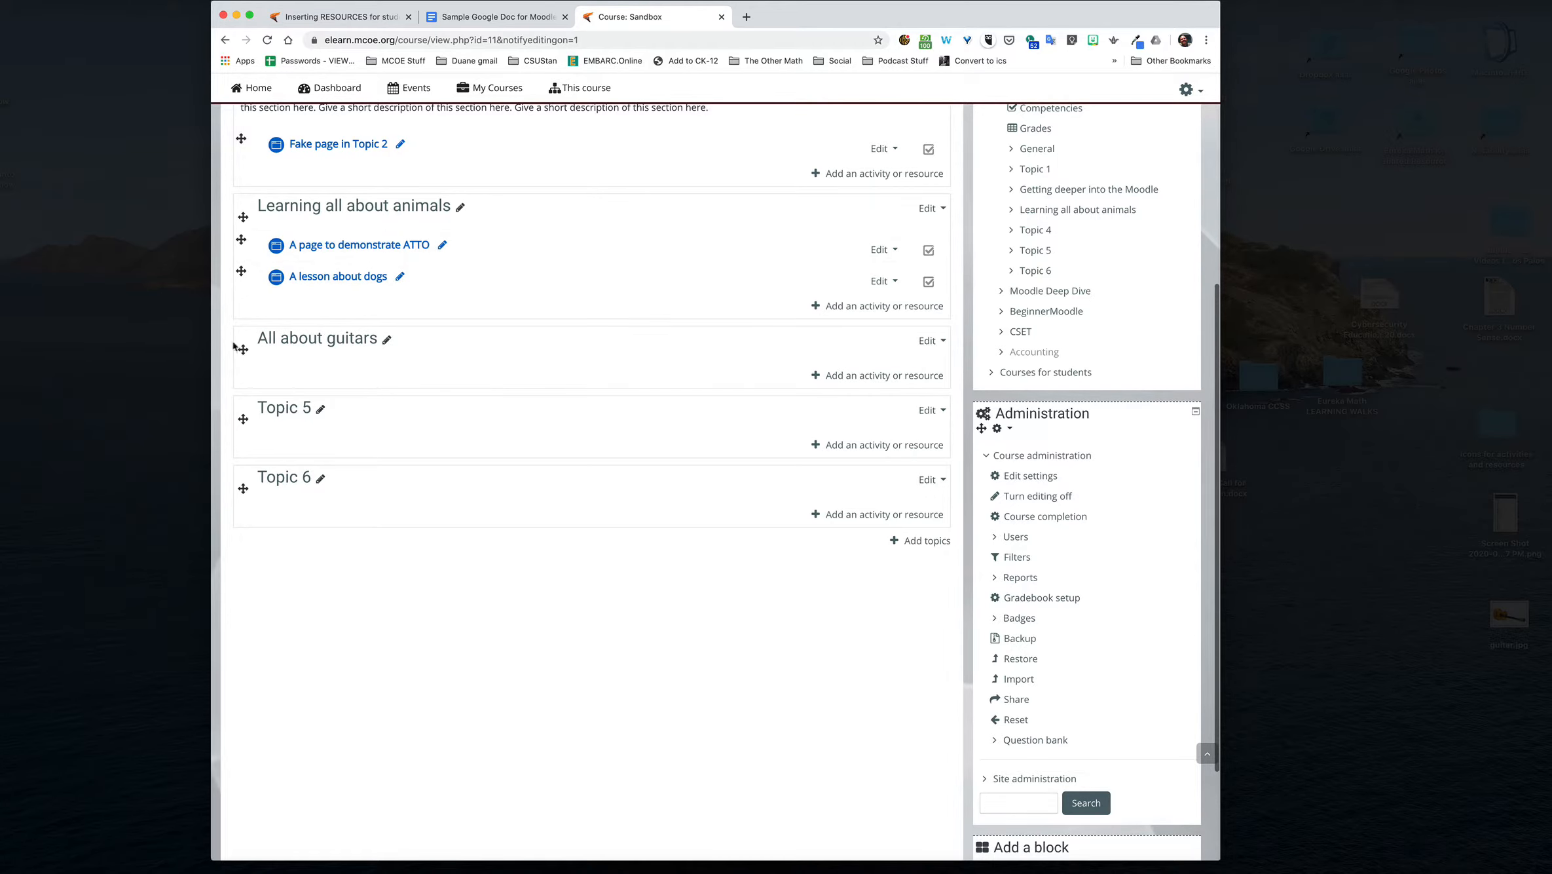
left_click(875, 379)
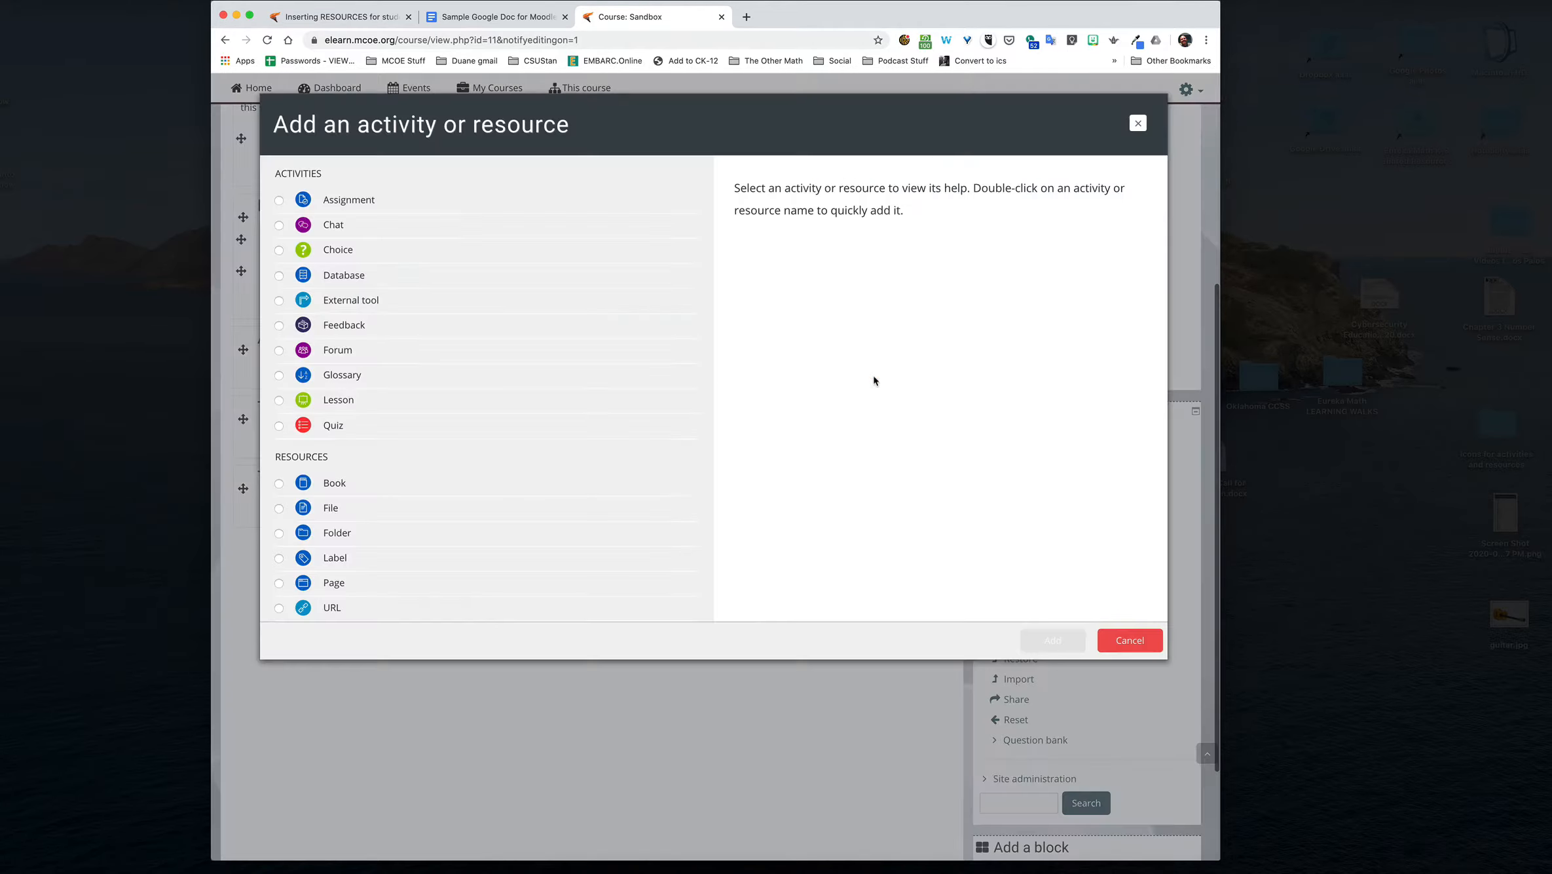
left_click(281, 584)
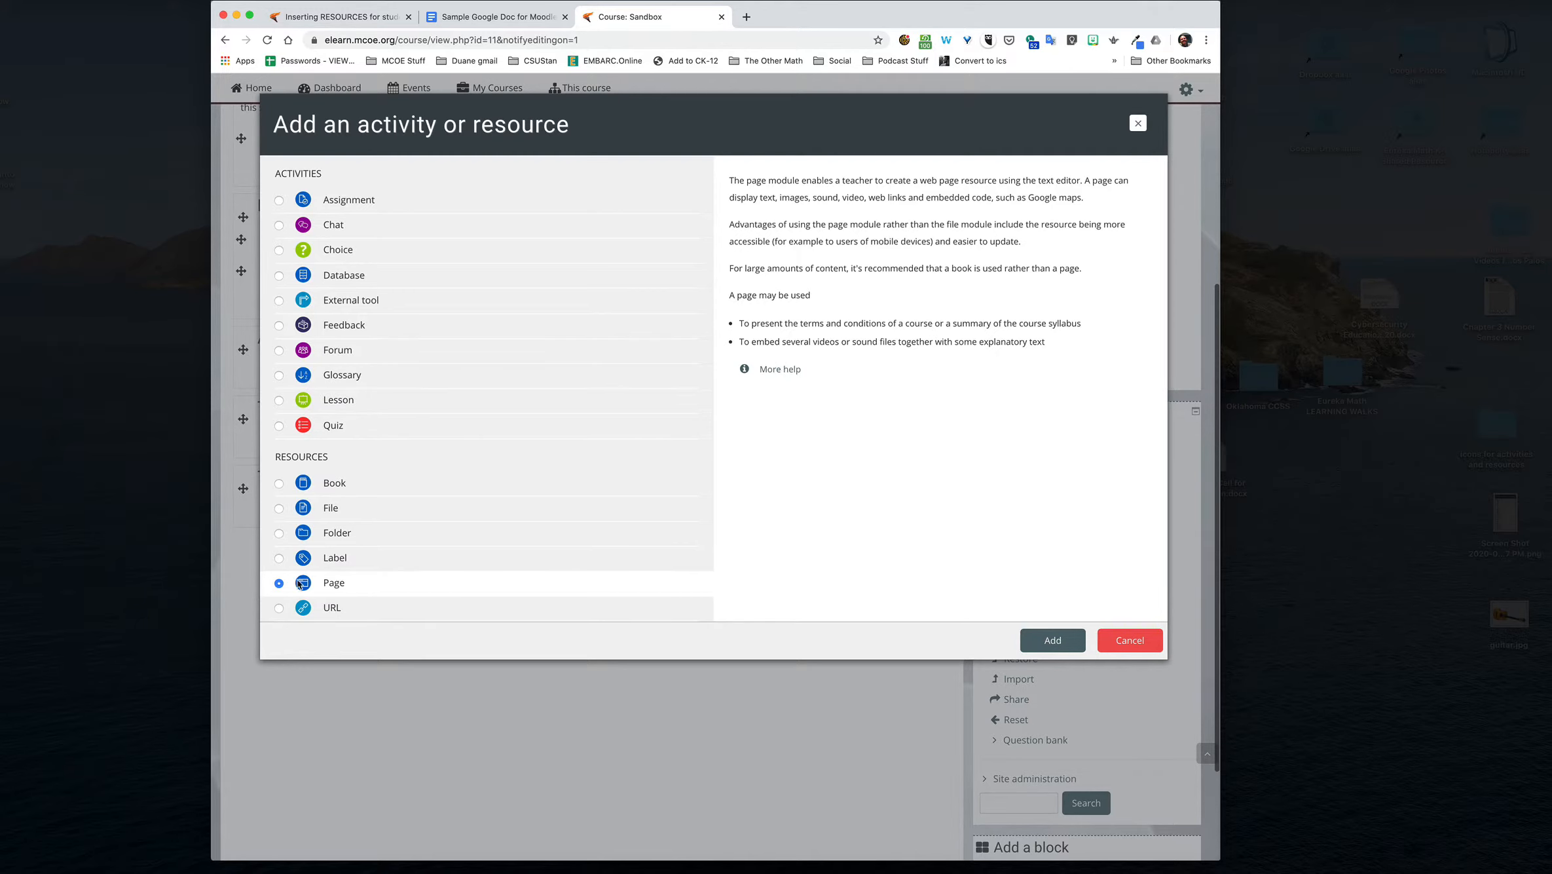
left_click(279, 376)
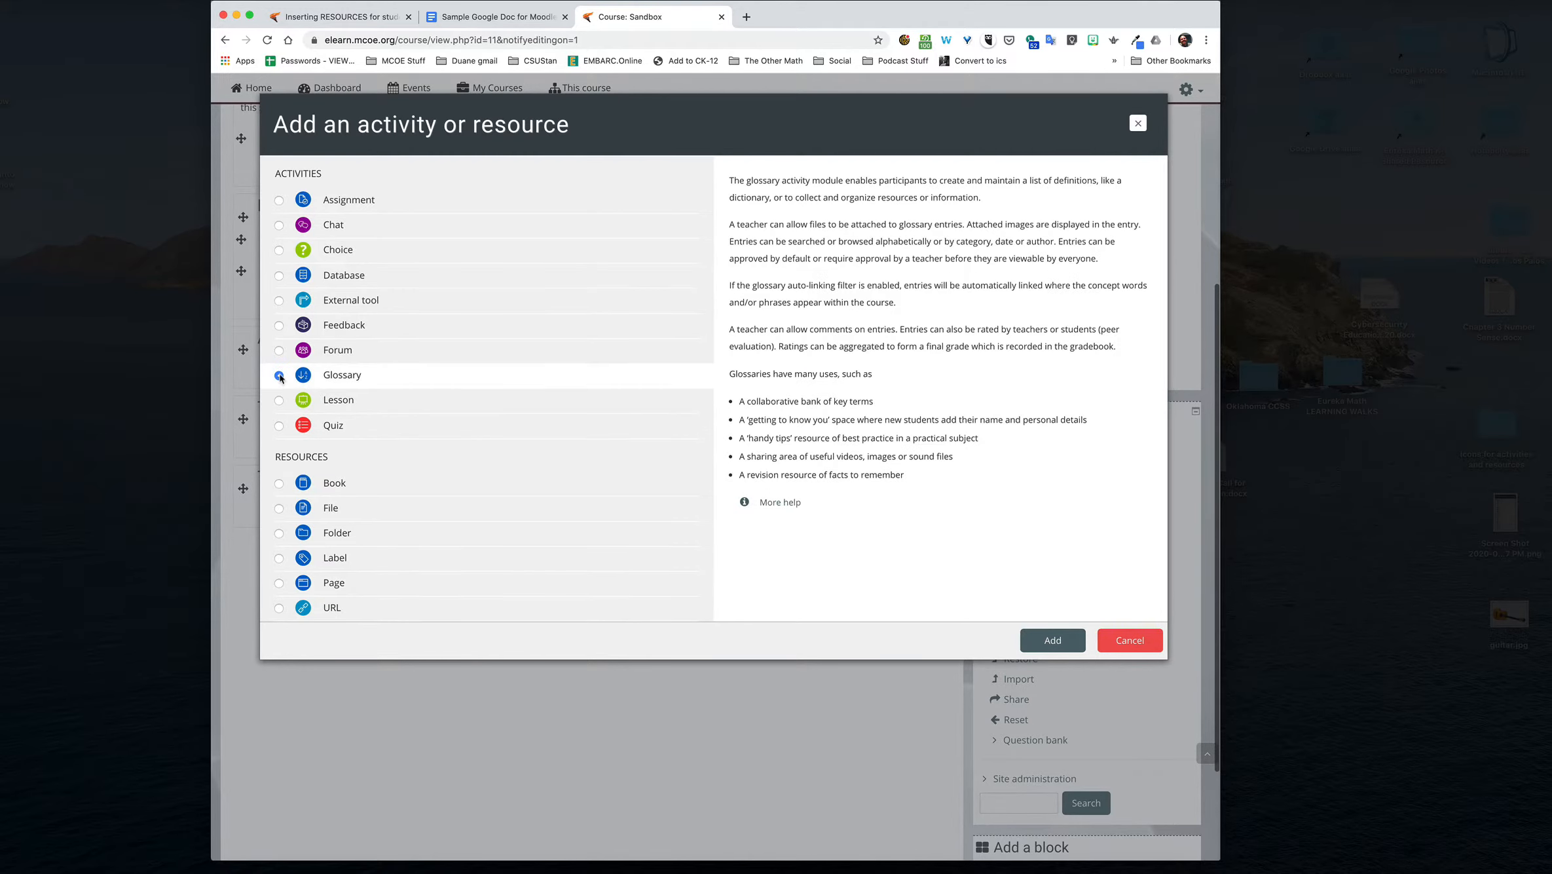
left_click(280, 509)
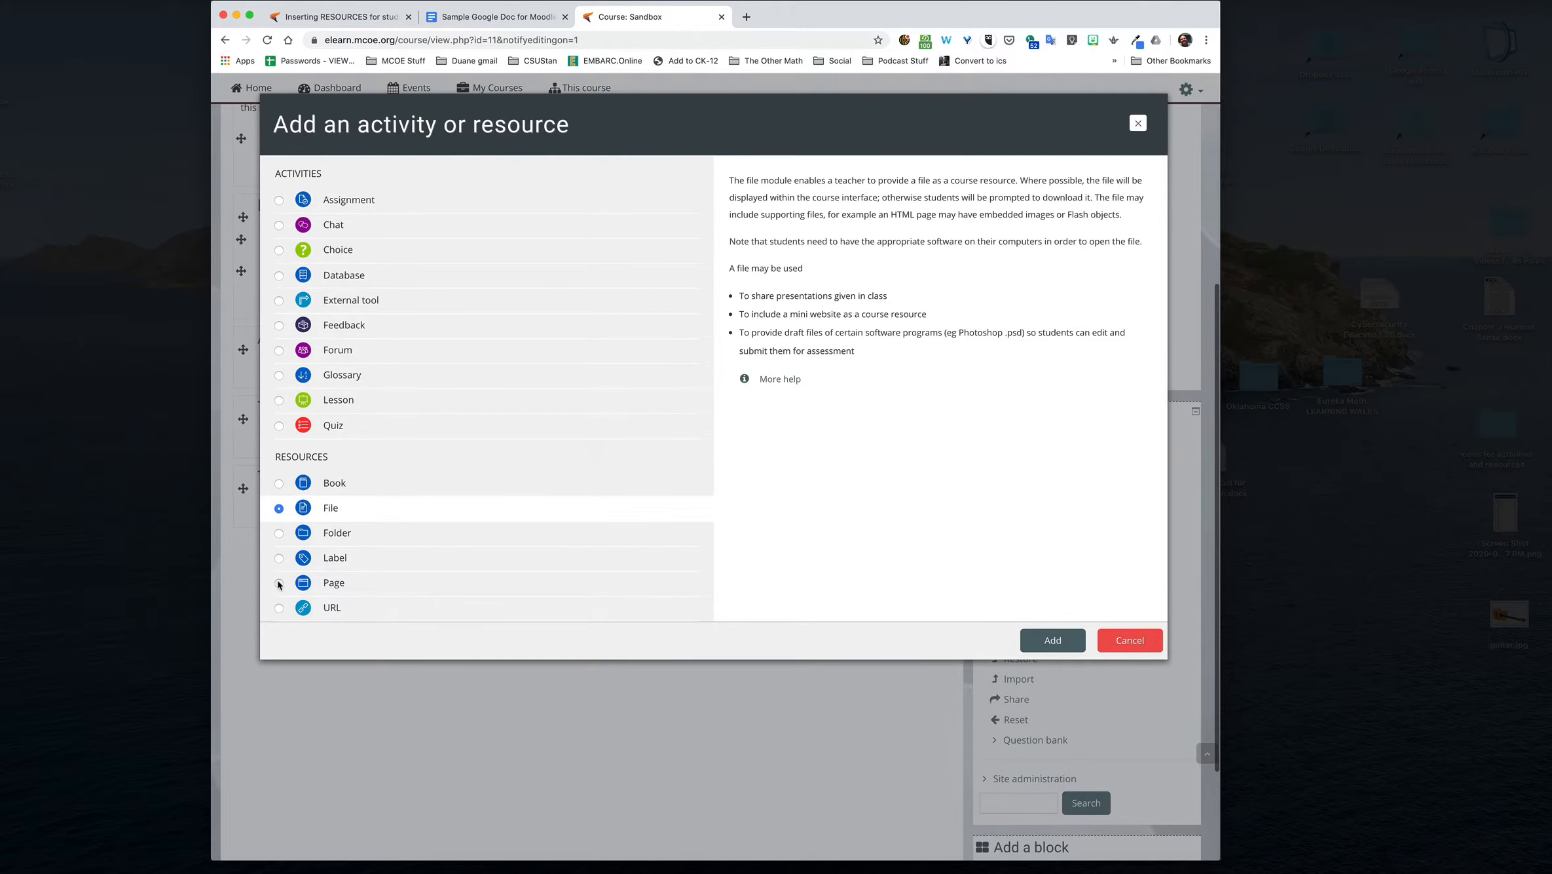
left_click(302, 583)
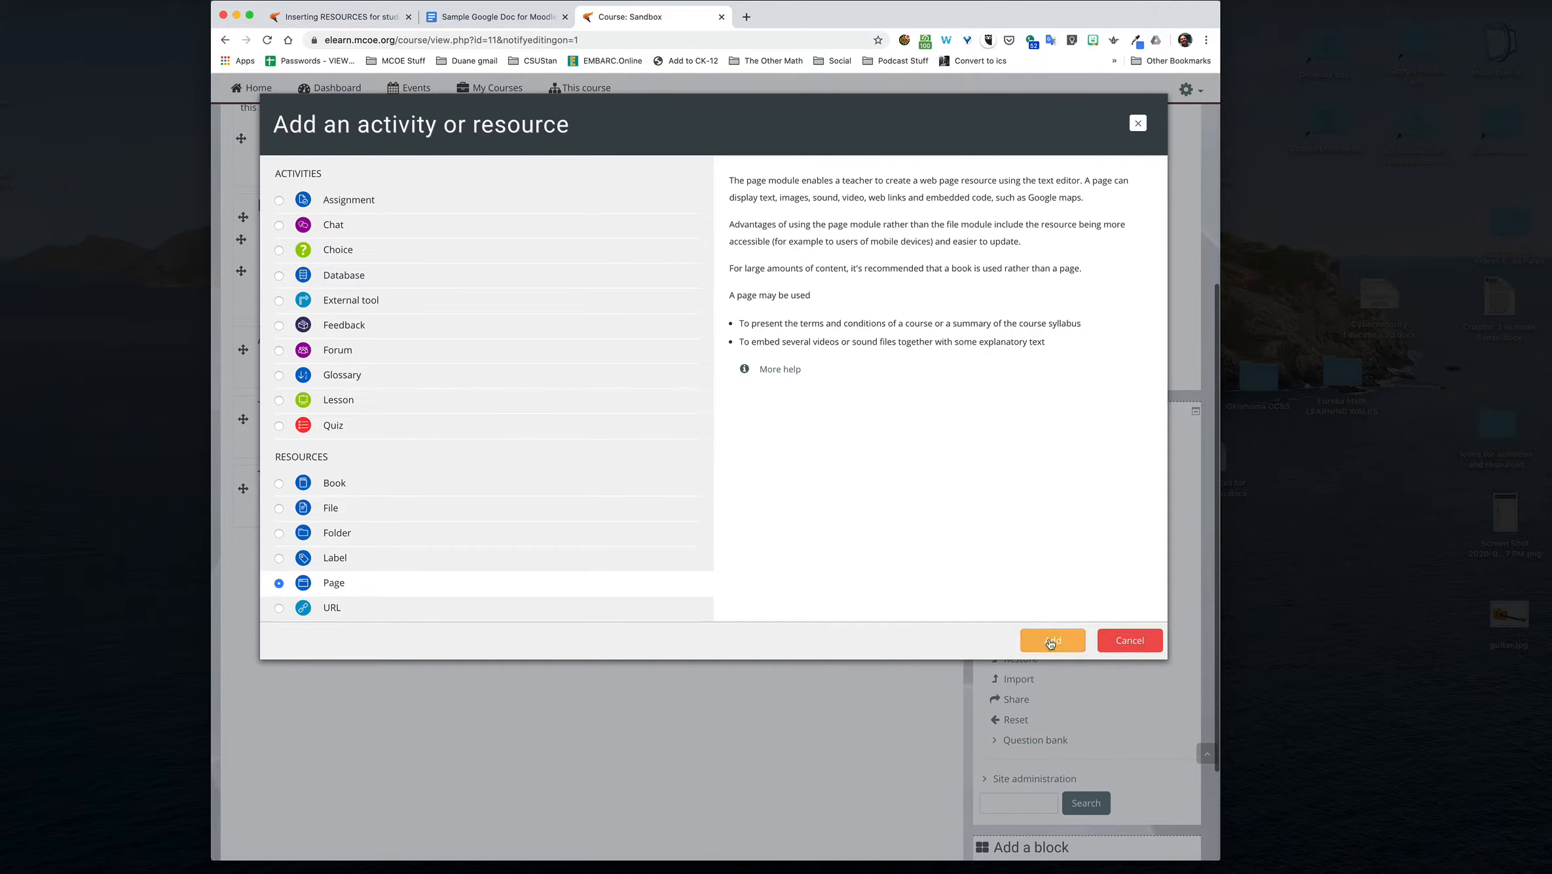
left_click(1073, 635)
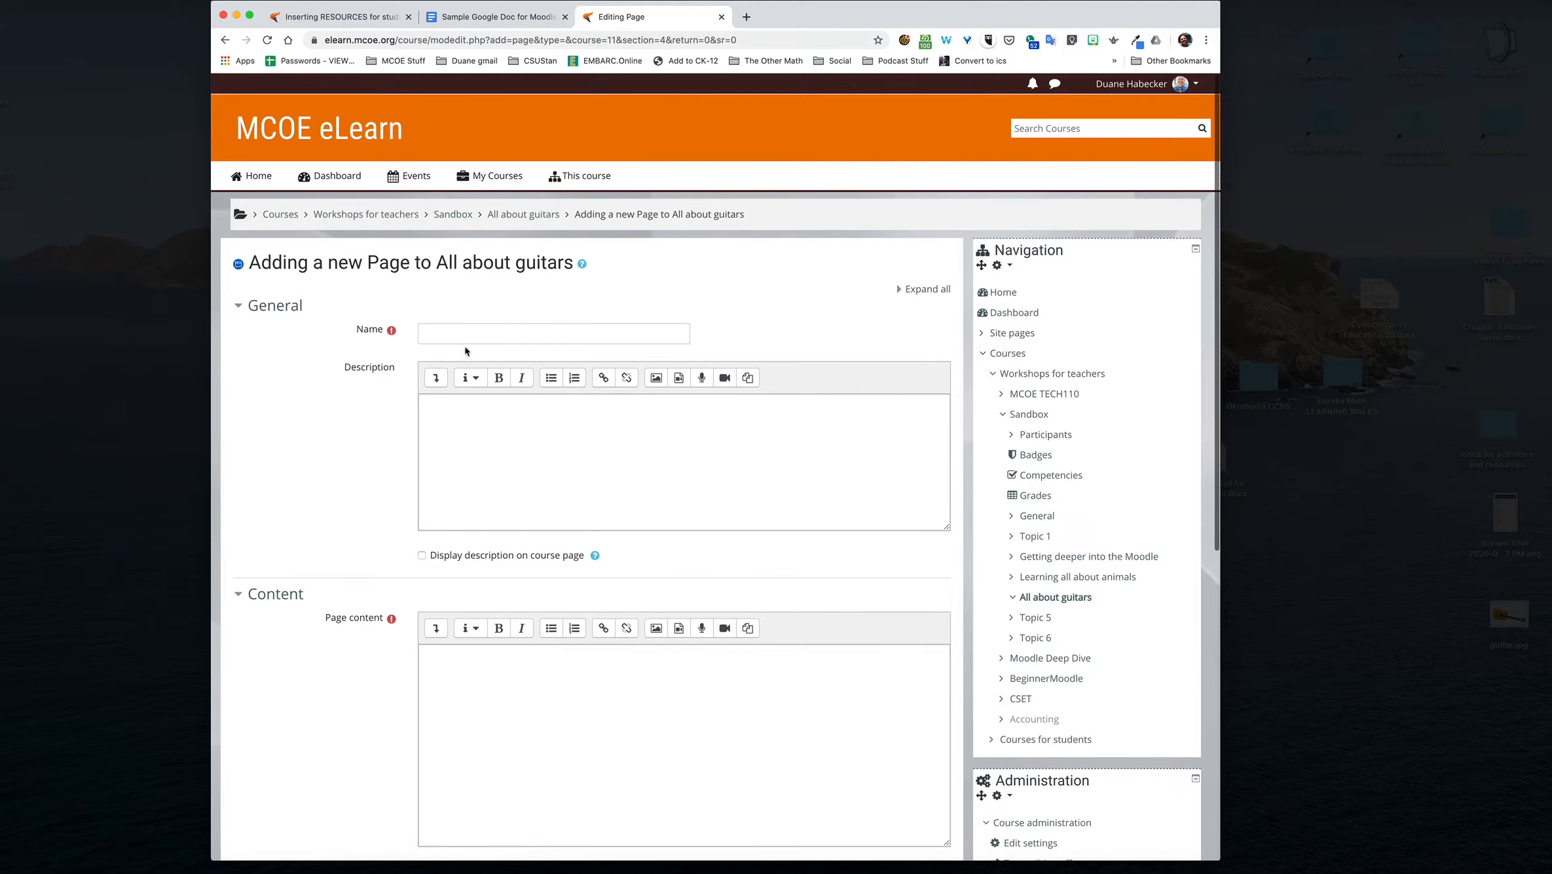
Step: Name the new page "What is a guitar?"
left_click(463, 327)
type("Guitar")
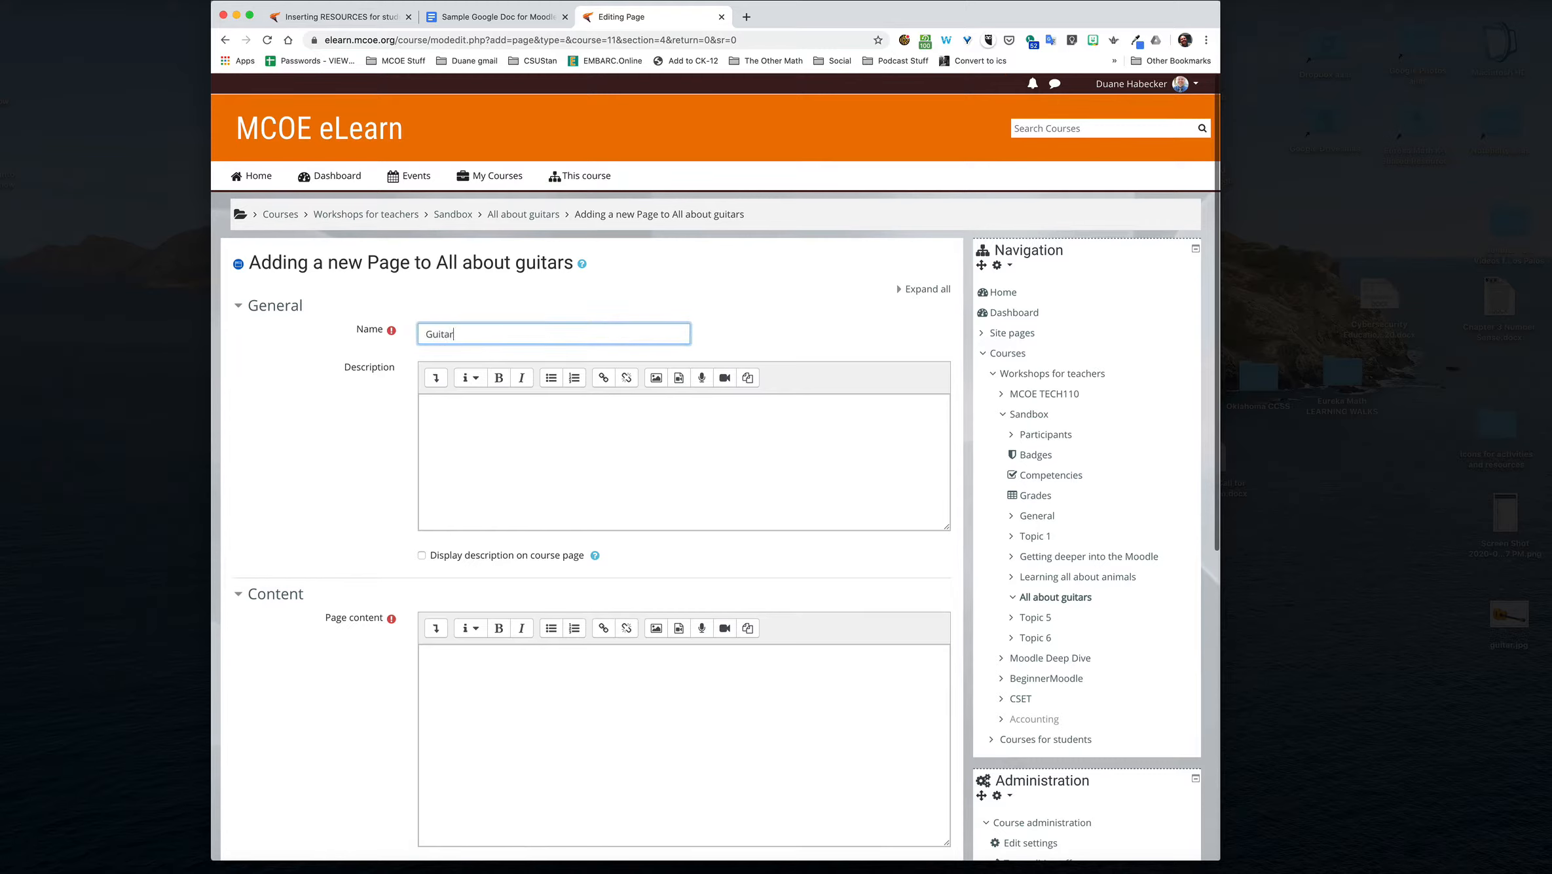
key("BackSpace")
key("BackSpace")
key("BackSpace")
key("BackSpace")
key("BackSpace")
type("Waht ")
type("is a guitar")
type("?")
double_click(438, 334)
type("What")
left_click(467, 463)
type("sdafadsf")
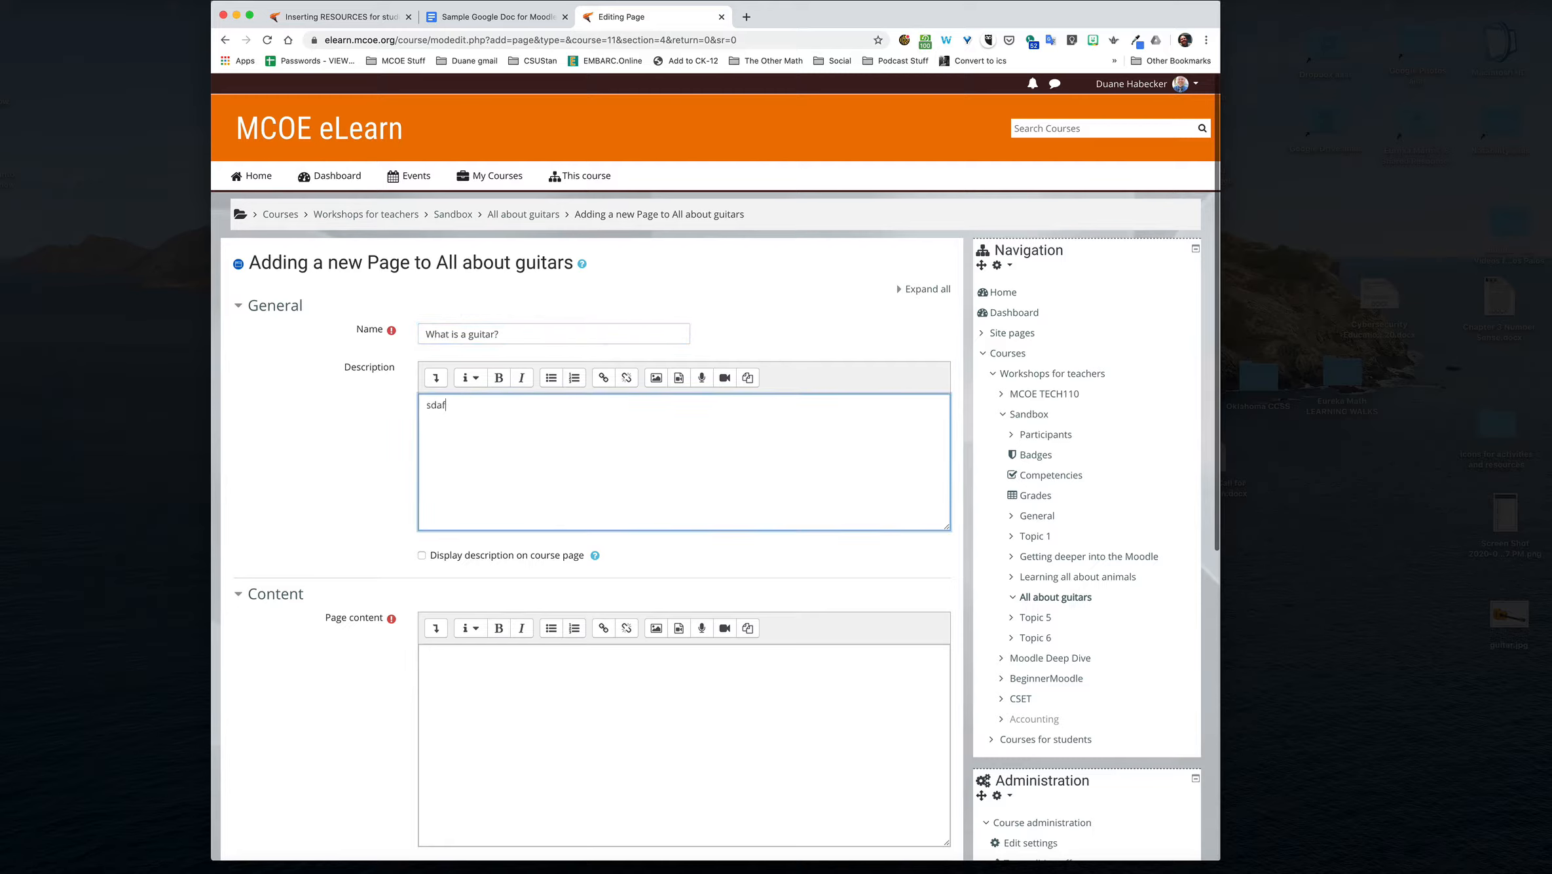
key("BackSpace")
key("BackSpace")
key("BackSpace")
key("BackSpace")
key("BackSpace")
key("BackSpace")
key("BackSpace")
Step: Enter "This is where I would input the information." as the page content, correcting the misspelled "where"
scroll(471, 516, "down", 1)
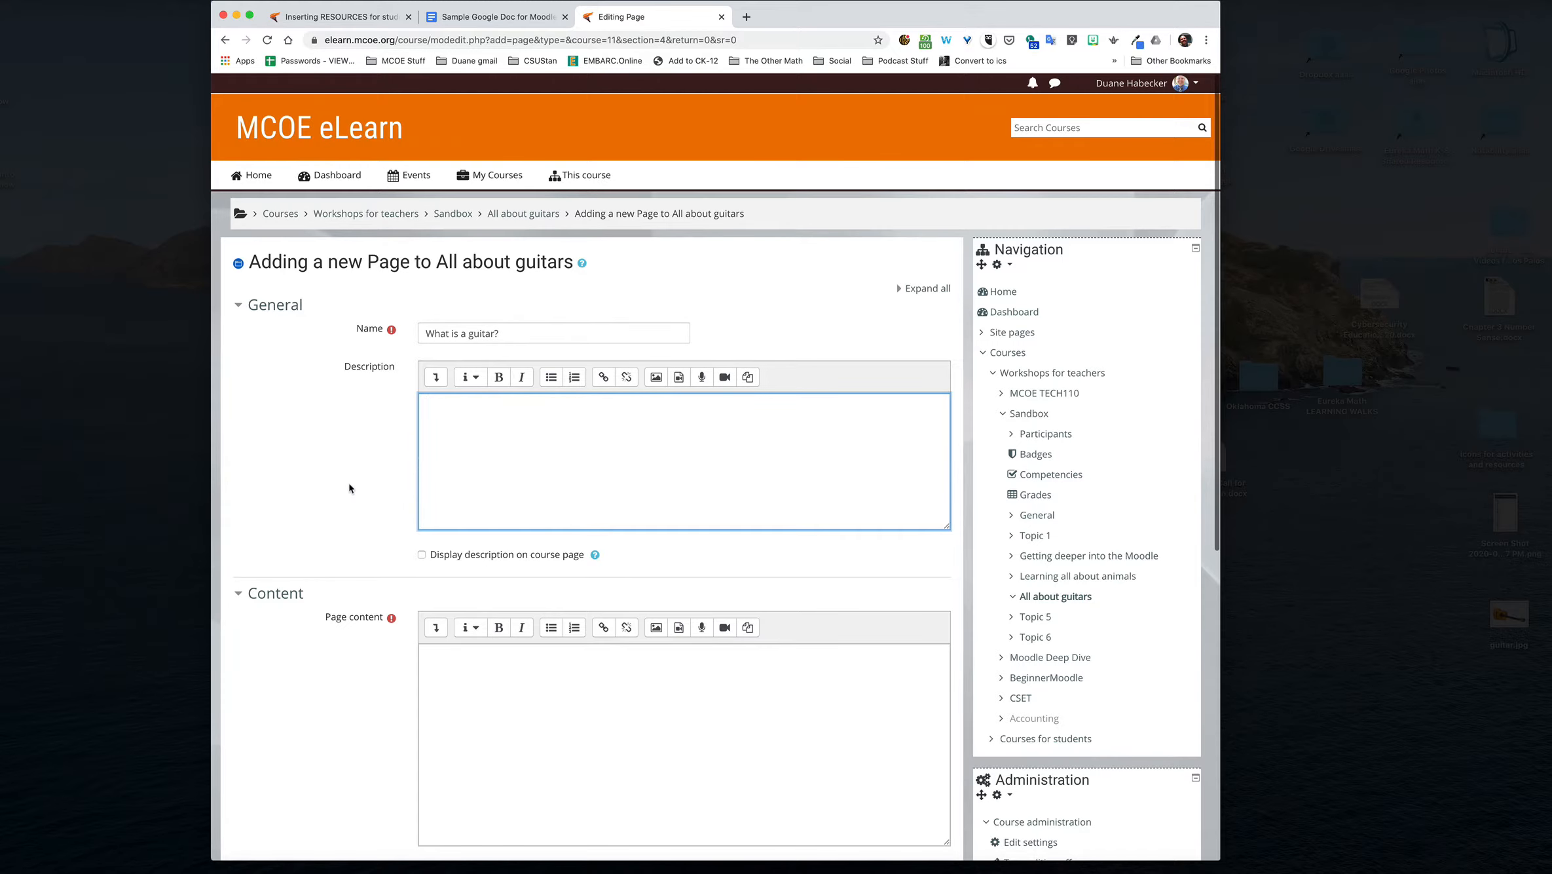
scroll(348, 483, "down", 5)
left_click(506, 405)
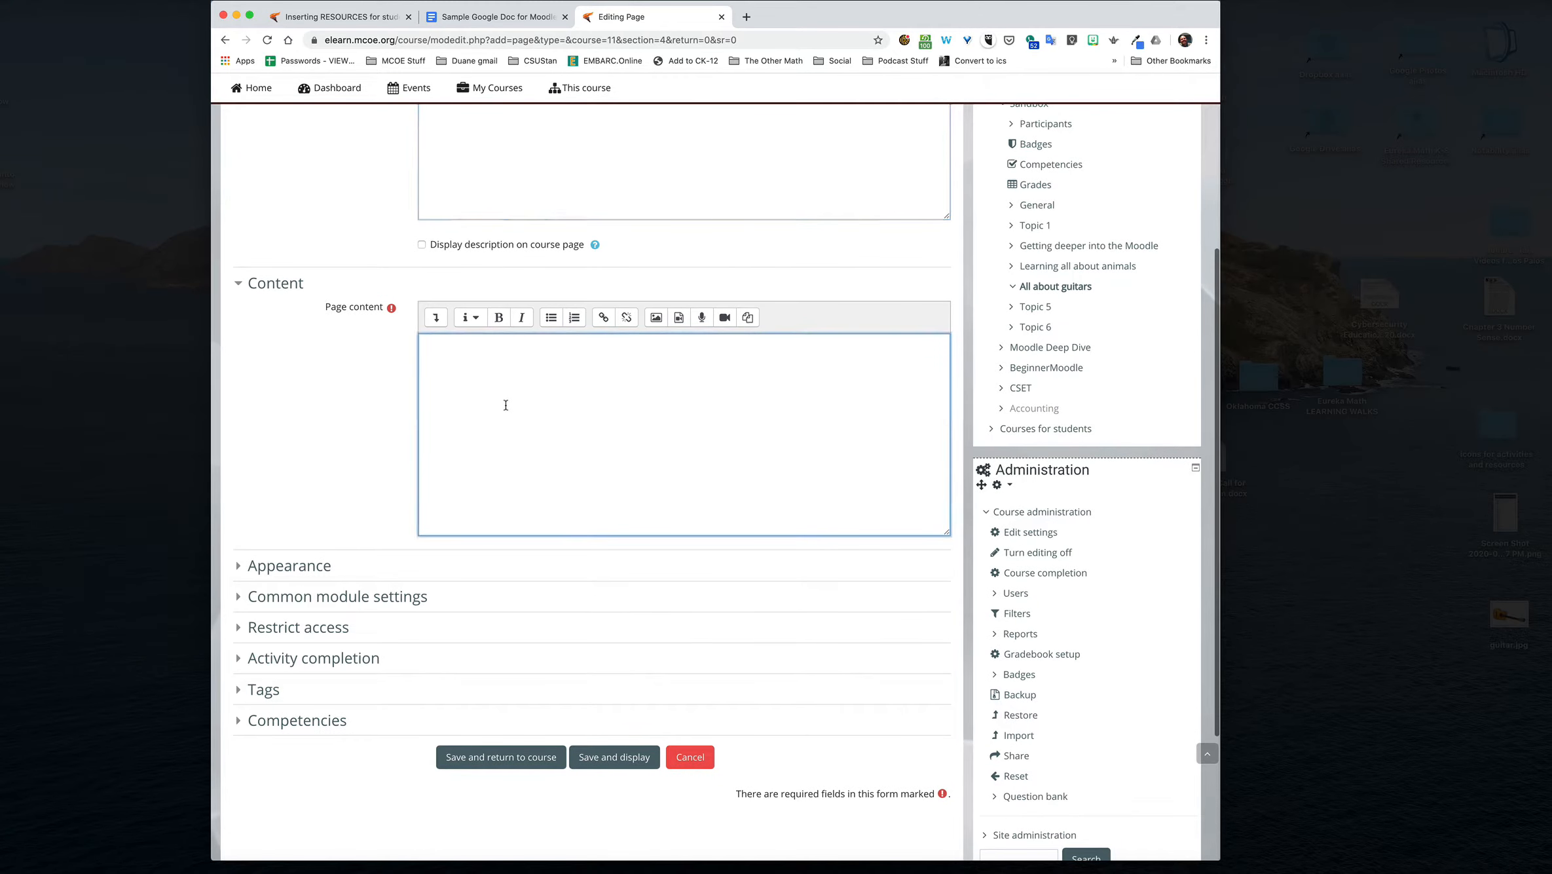
type("This is wehre ")
type("I s")
type("would")
type(" inpu")
type("t the int")
type("form")
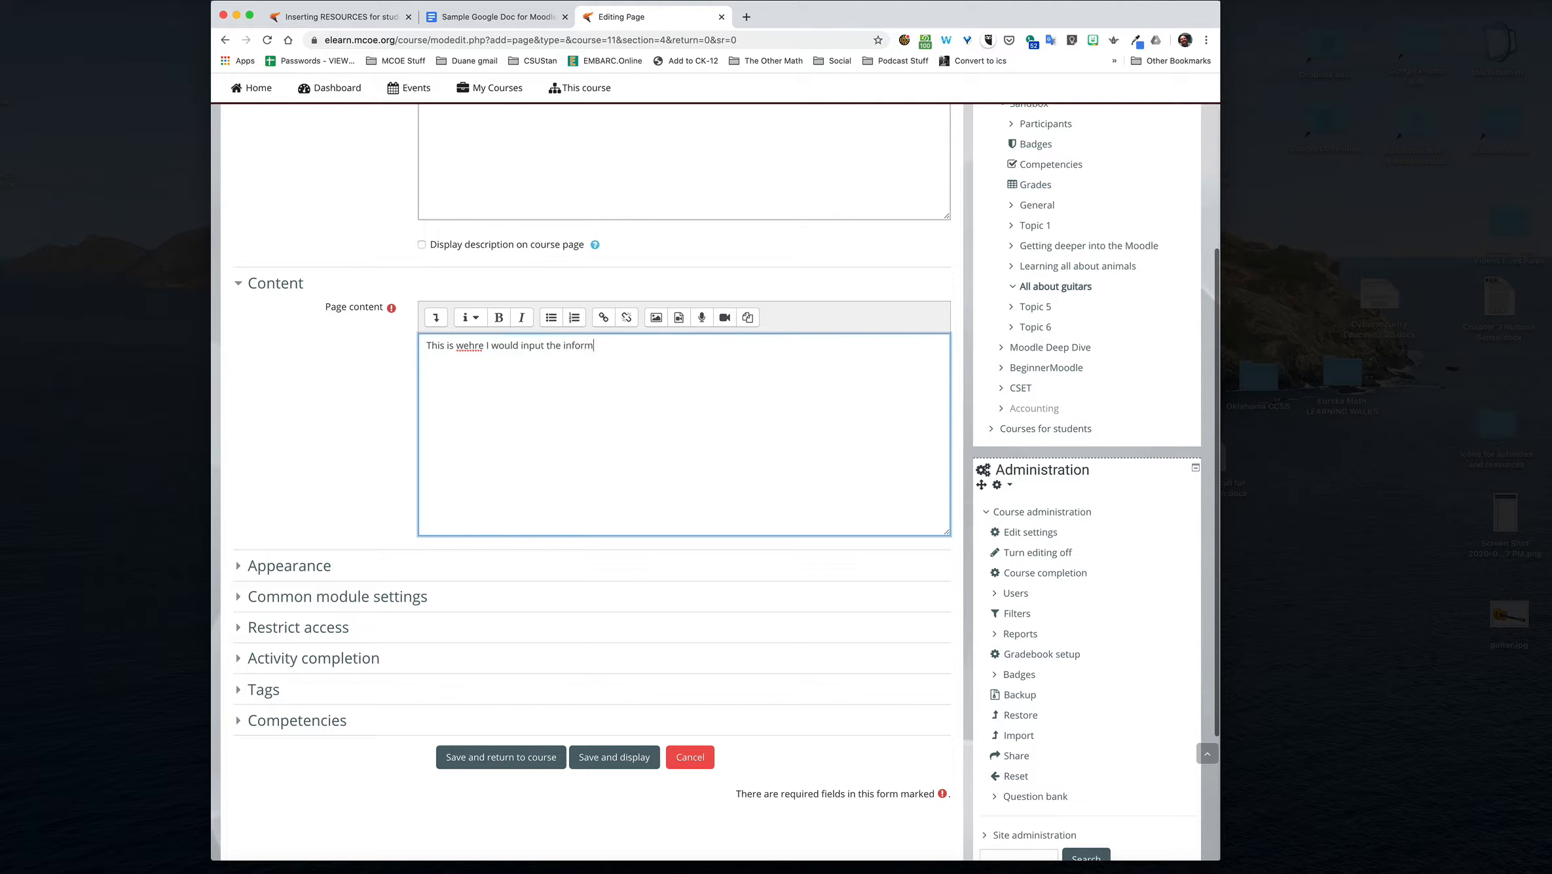
type("ttion.")
right_click(465, 347)
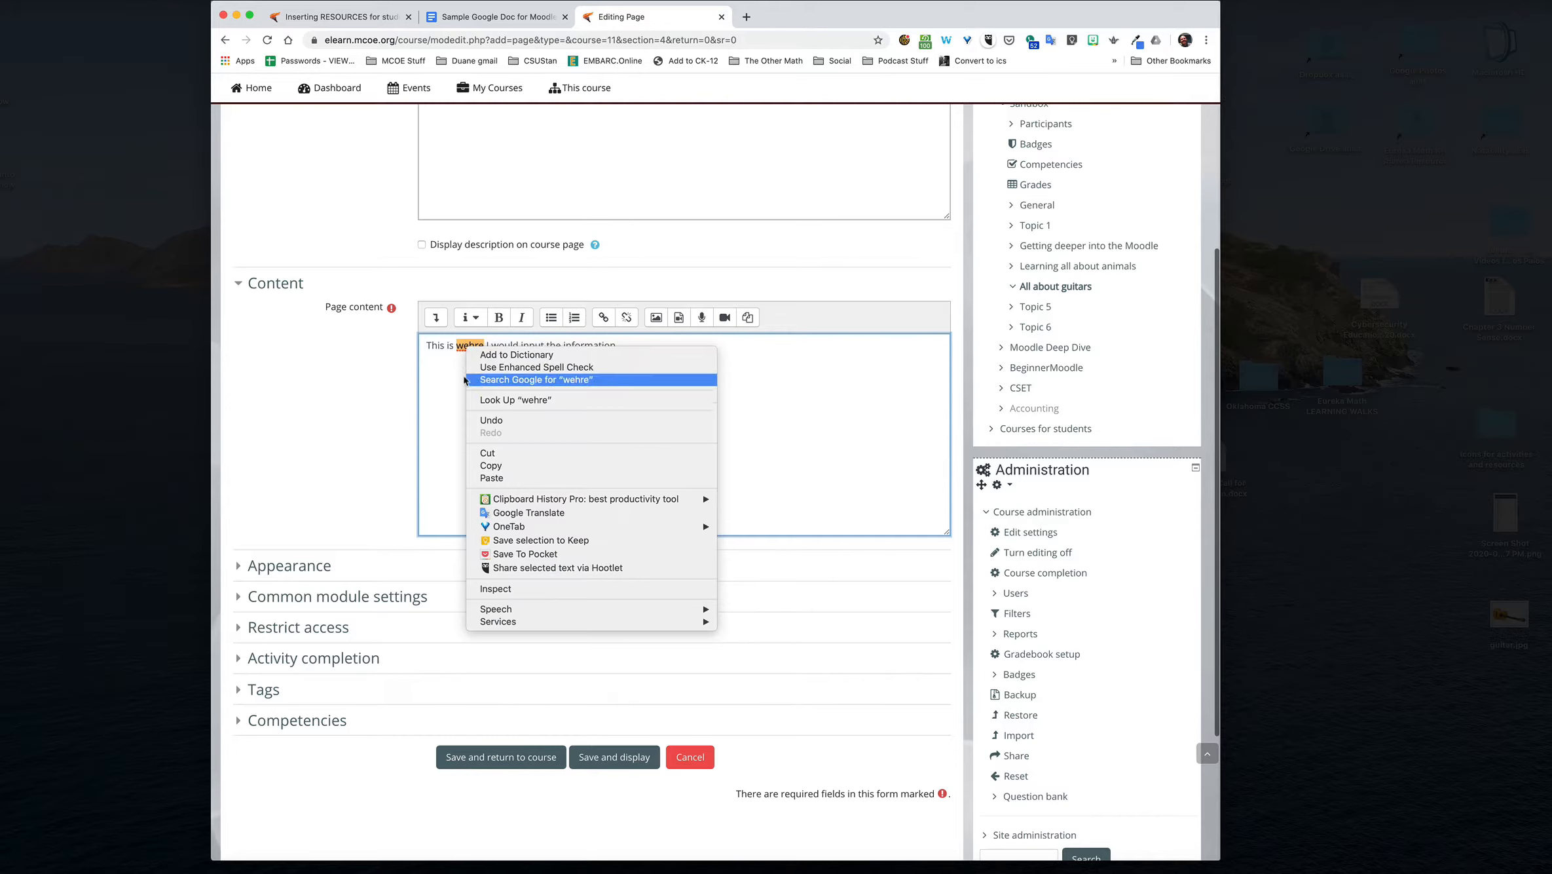
left_click(461, 374)
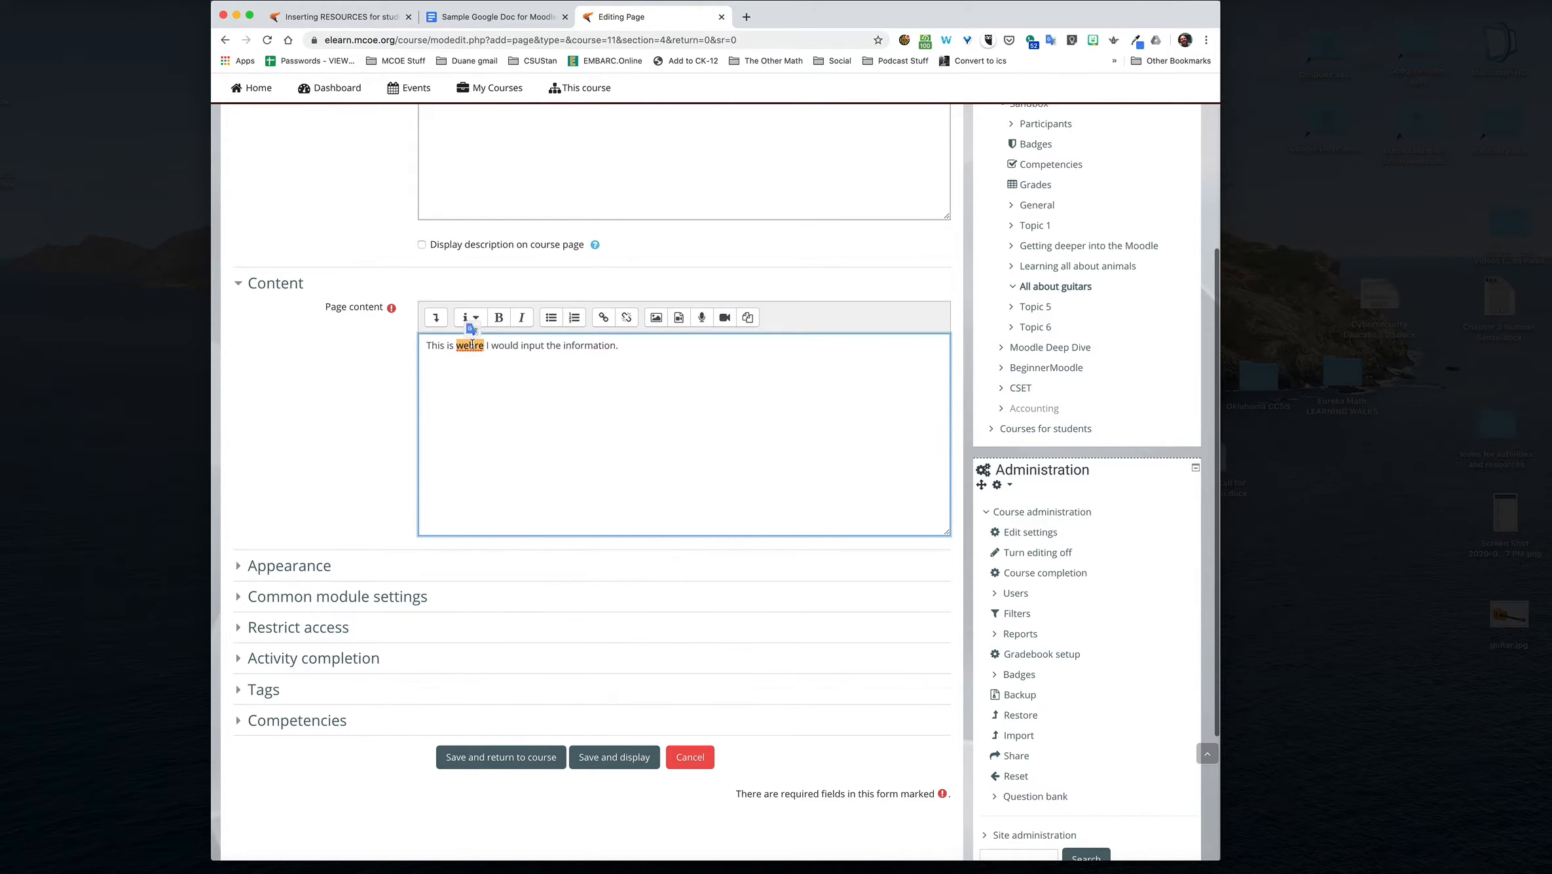
type("where")
Step: Repeat the sentence several times to form two paragraphs of page content, and expand the editor's full set of formatting tools
left_click(645, 347)
key("super+a")
key("super+c")
key("super+v")
key("super+v")
key("super+v")
key("super+v")
key("super+v")
key("super+v")
key("super+v")
key("super+v")
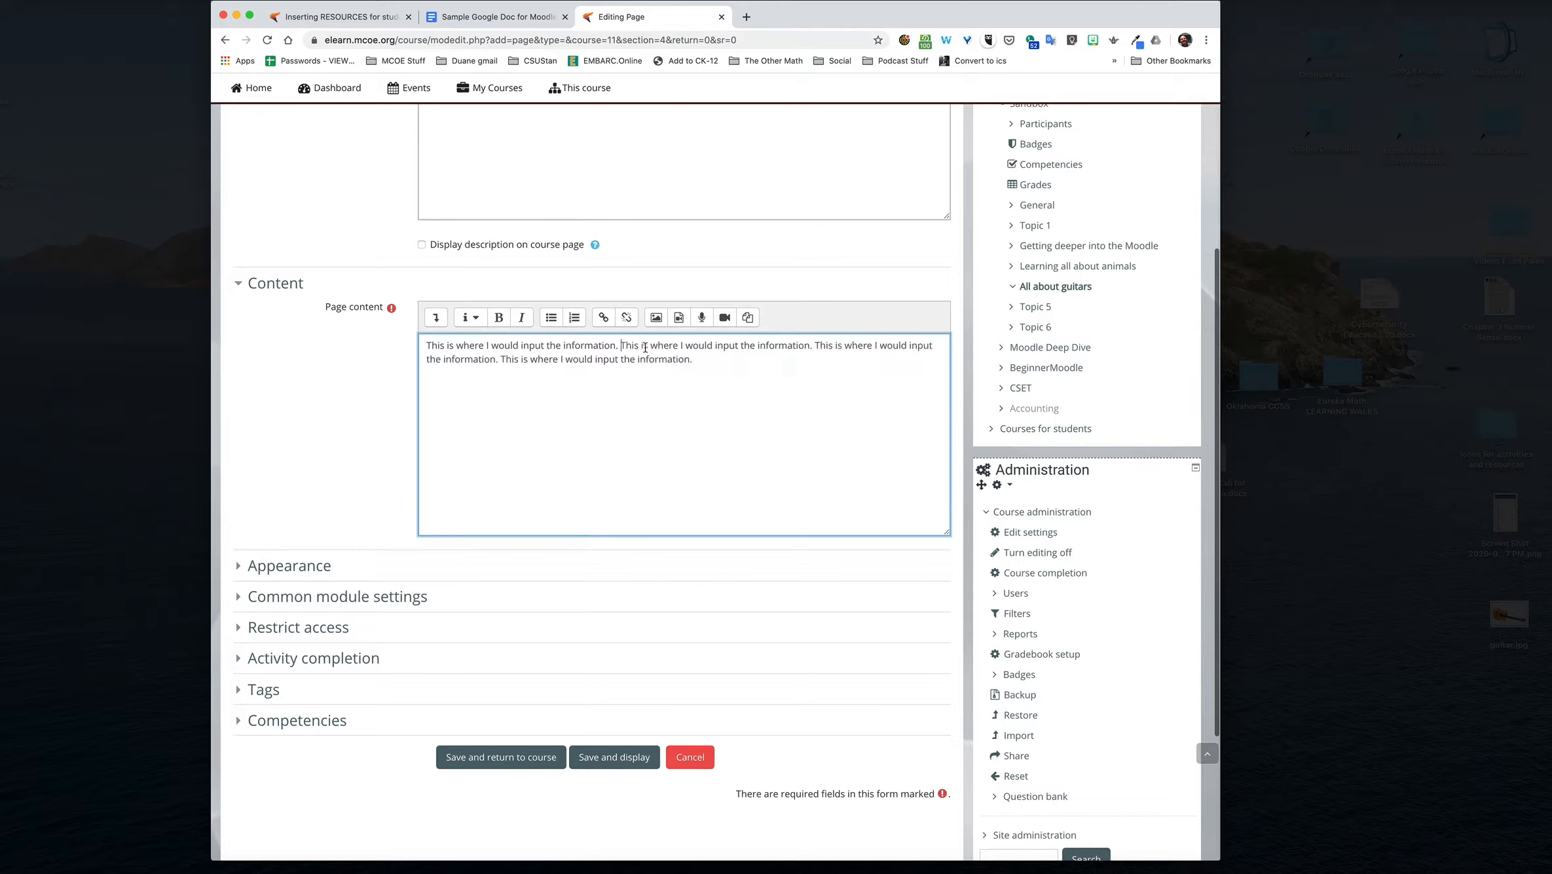
left_click(597, 419)
key("super+v")
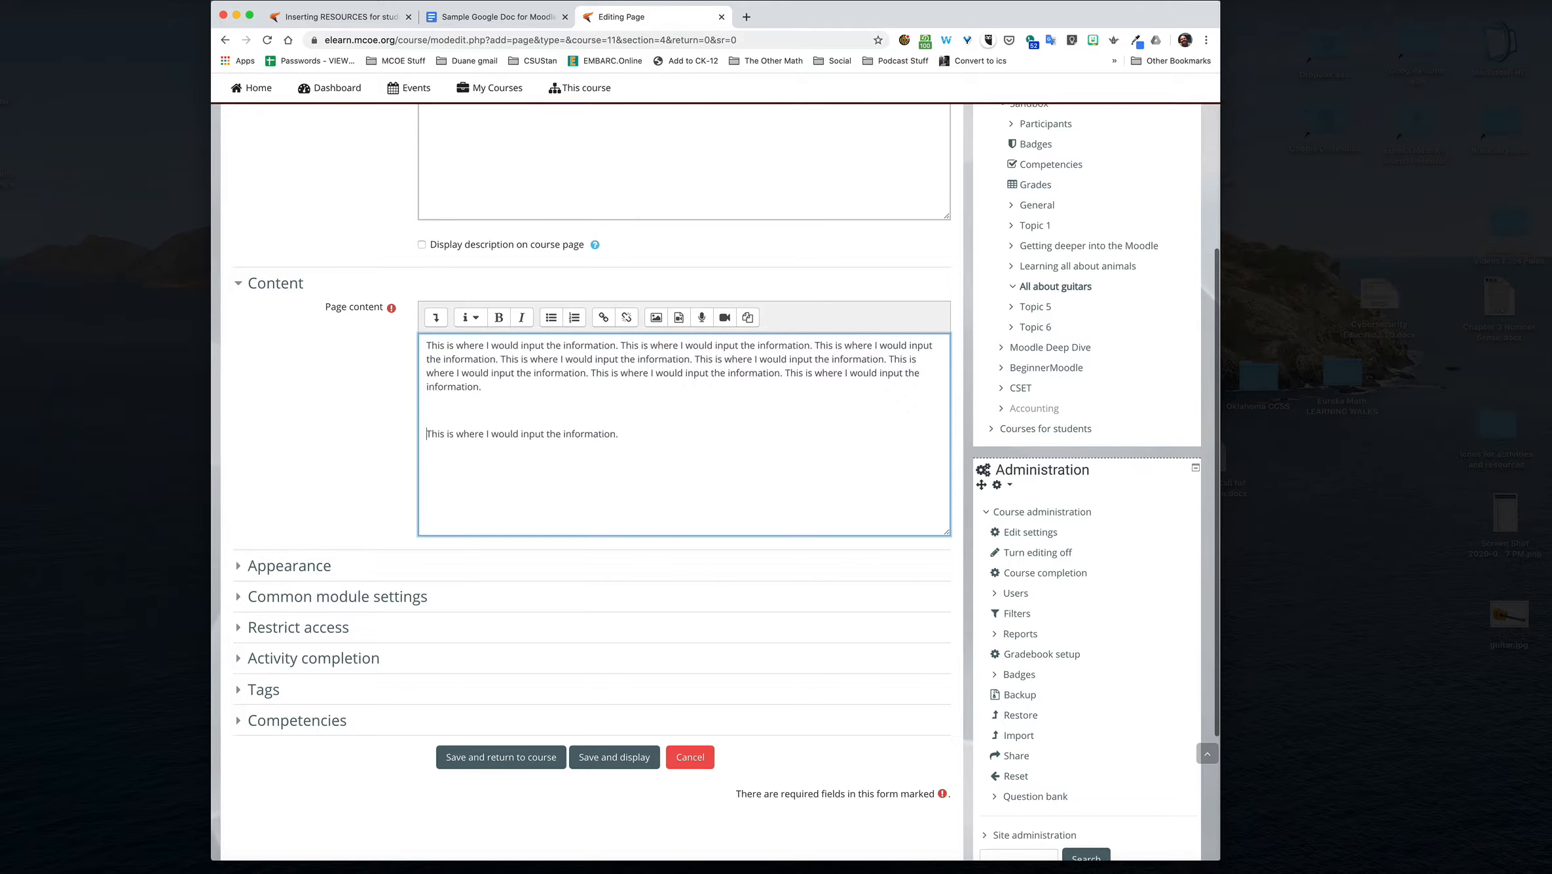
key("super+v")
key("super+v")
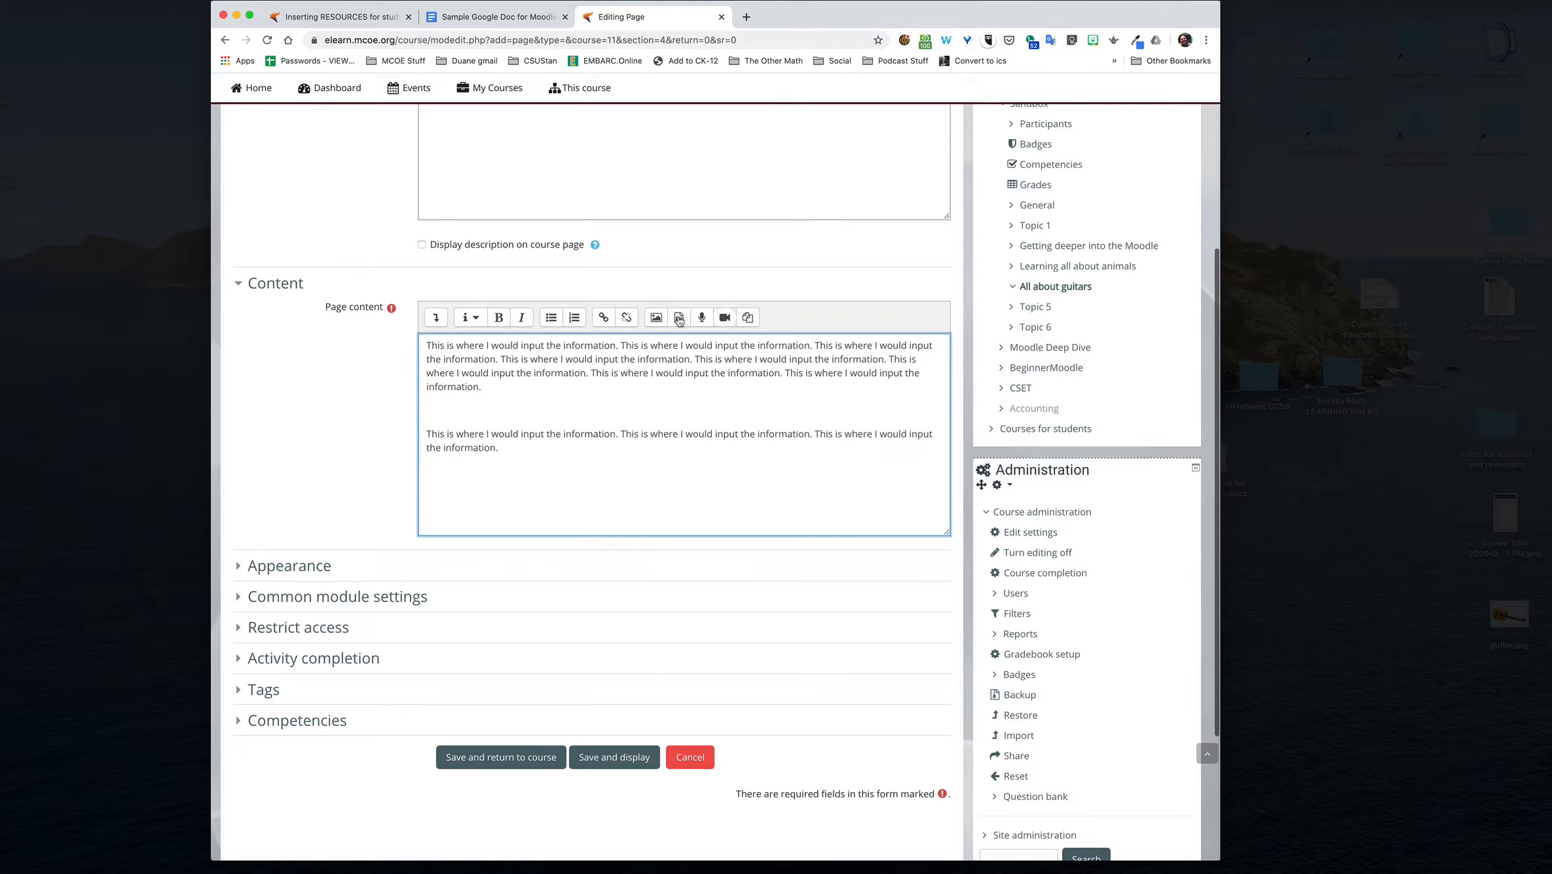
left_click(435, 318)
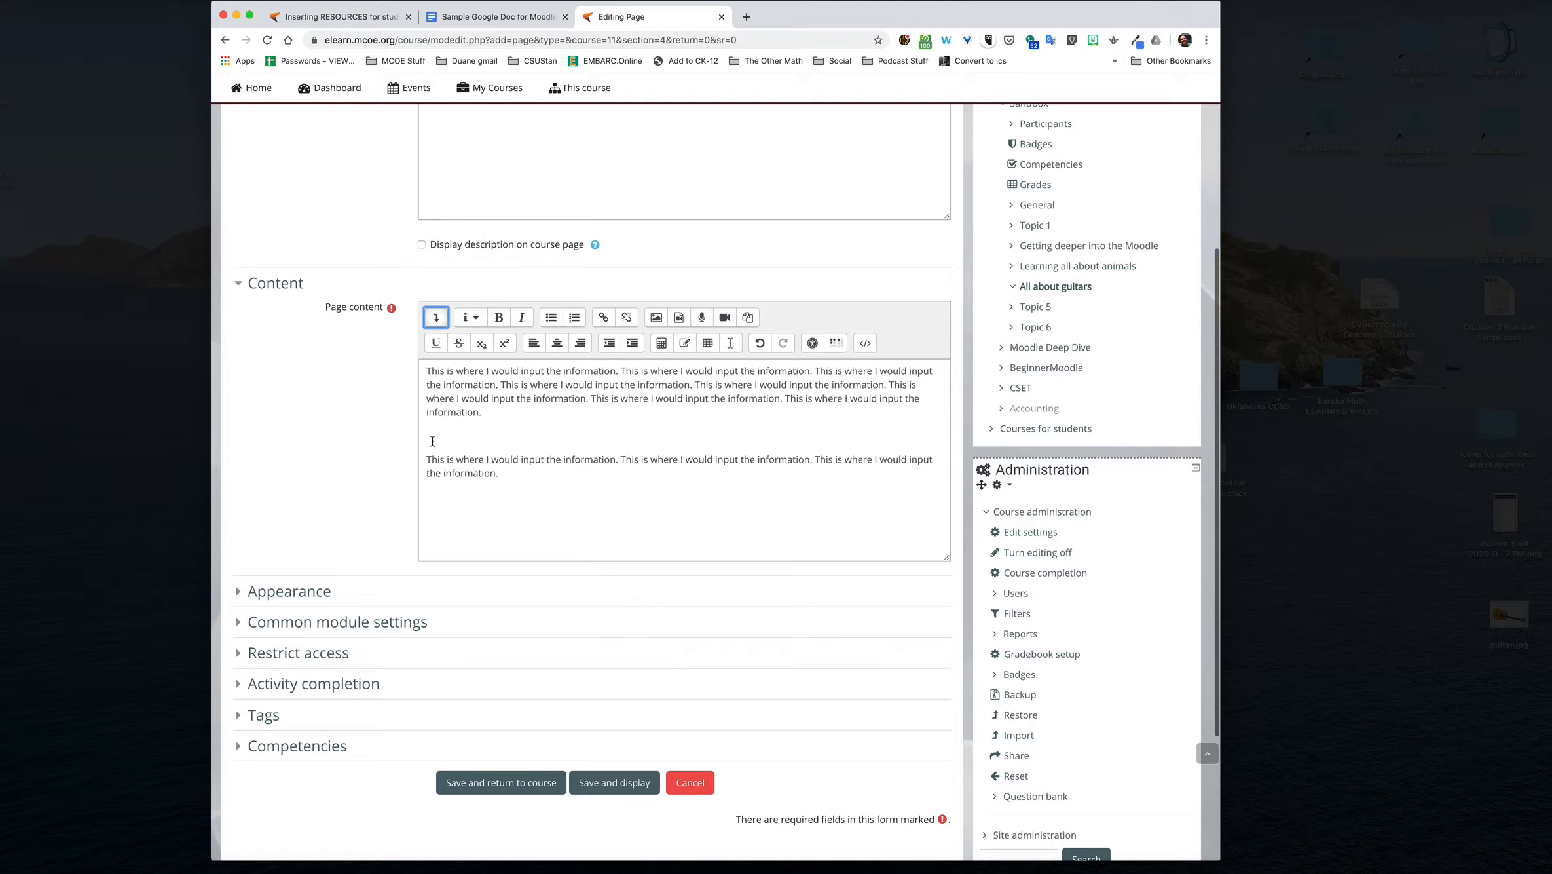
left_click(454, 436)
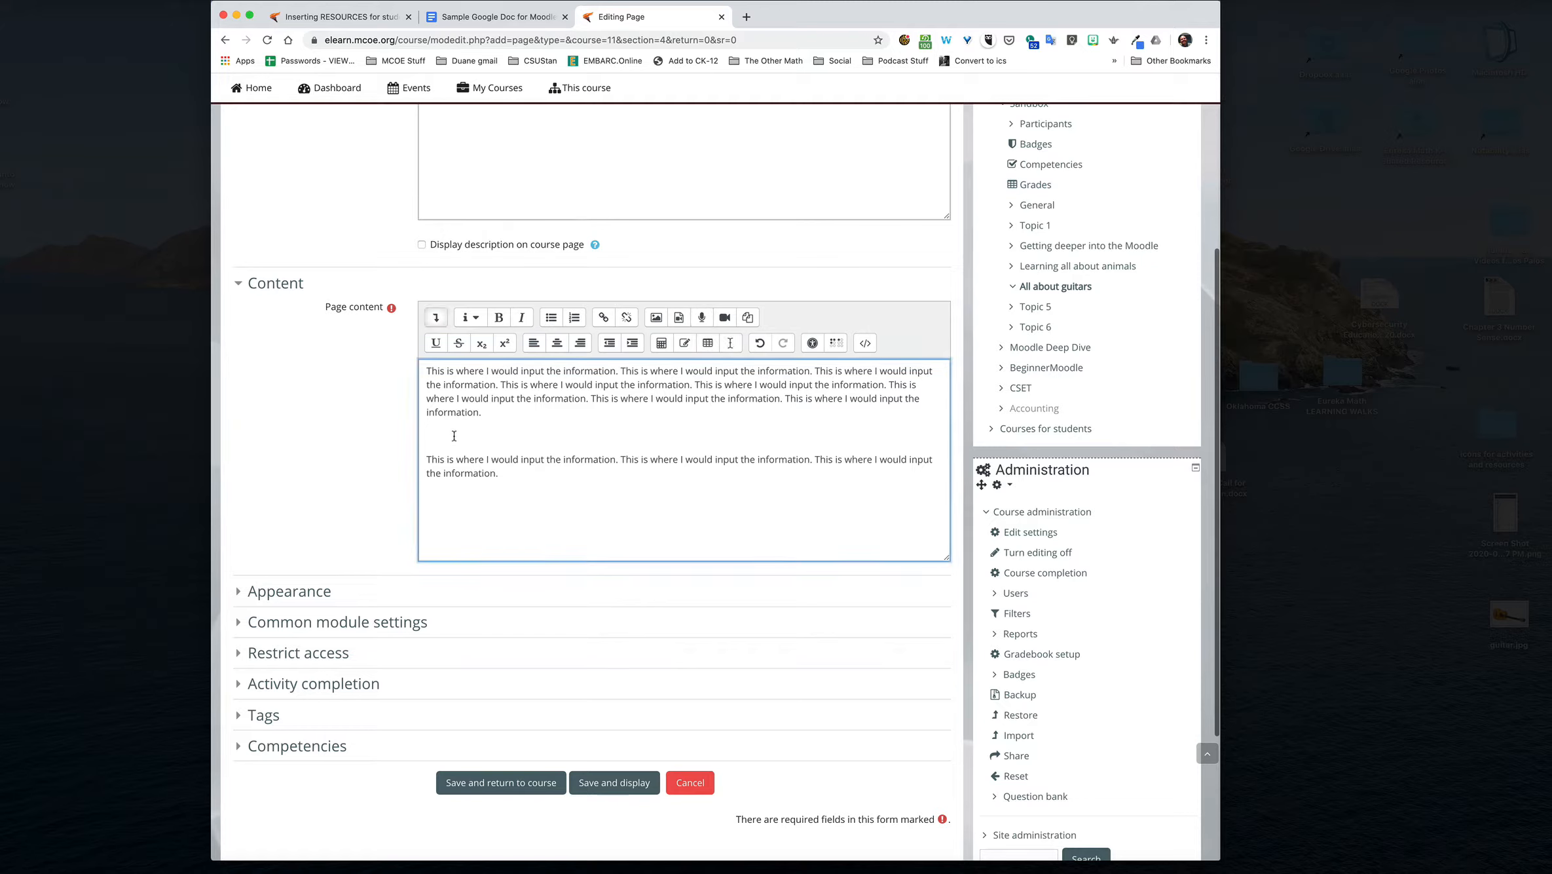
Step: Replace the page content with the entire contents of the Sample Google Doc for Moodle
left_click(466, 20)
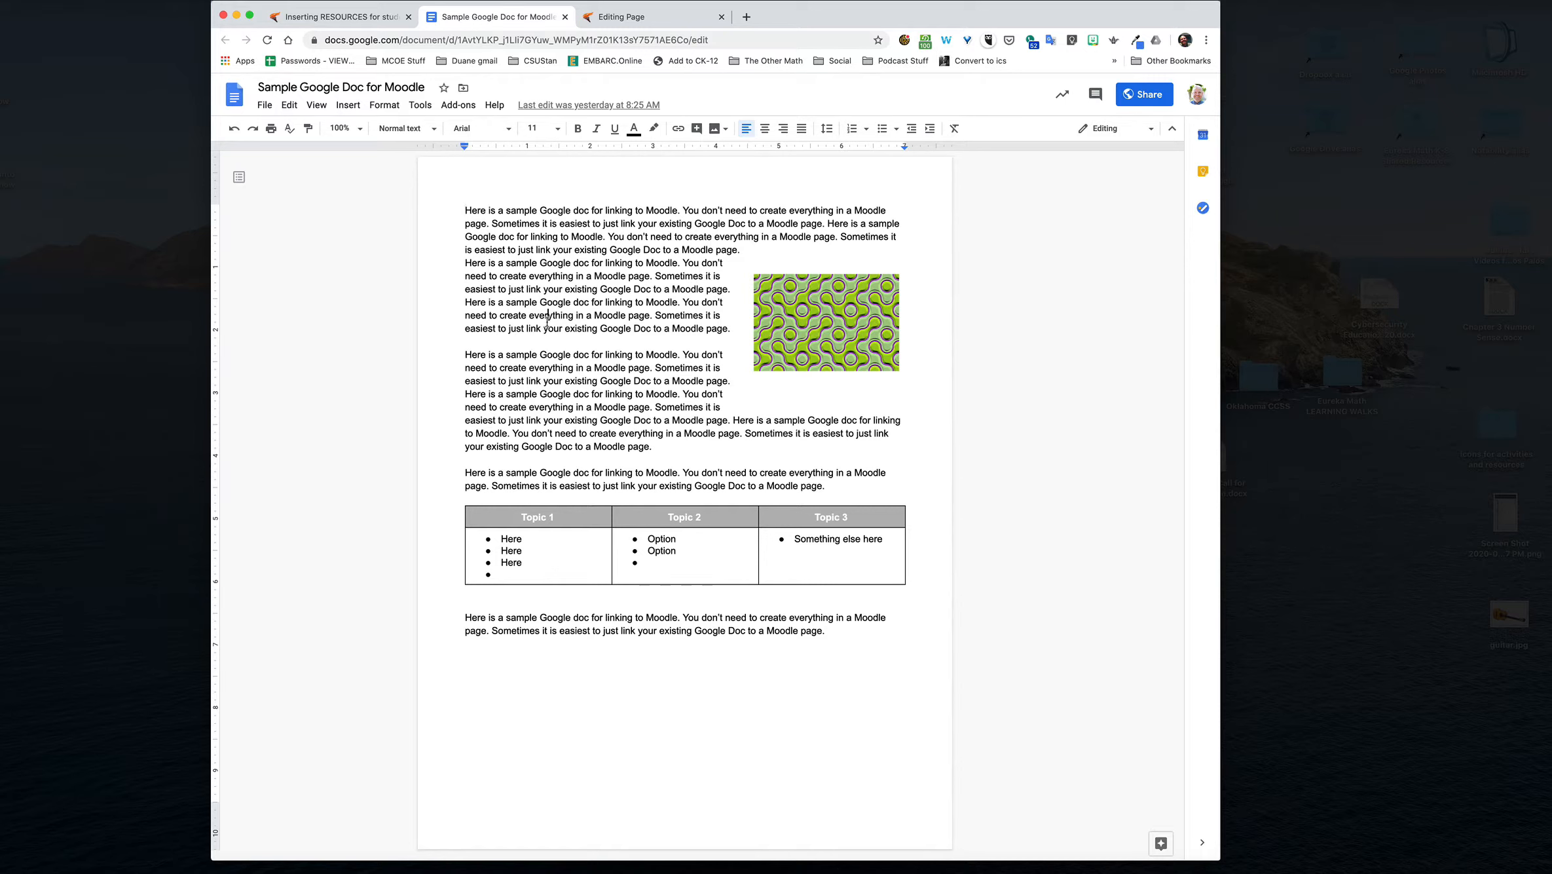
key("super+a")
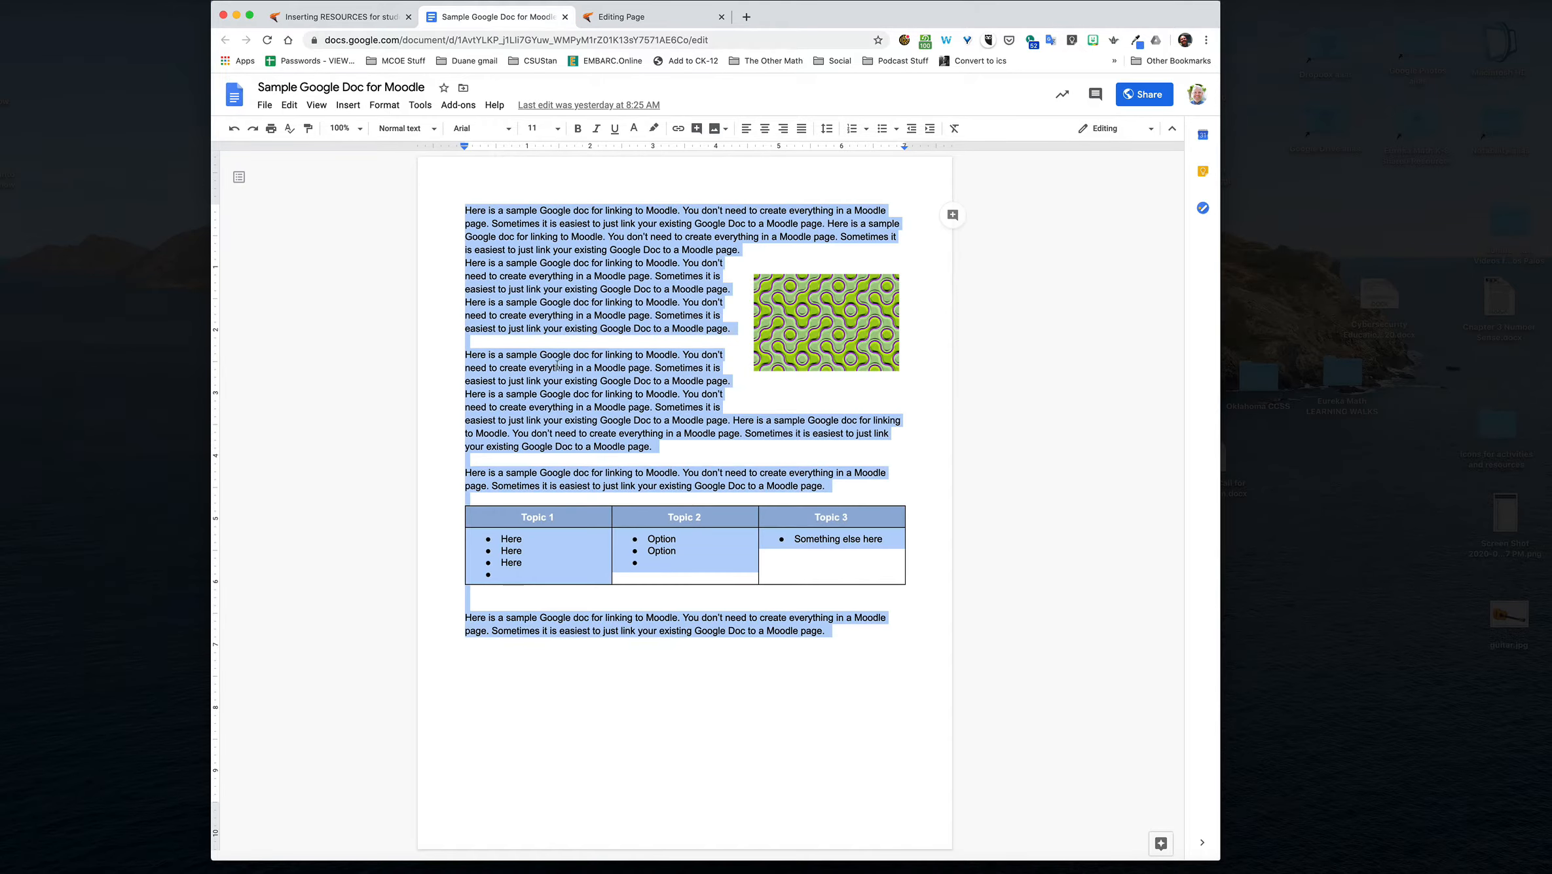
left_click(620, 16)
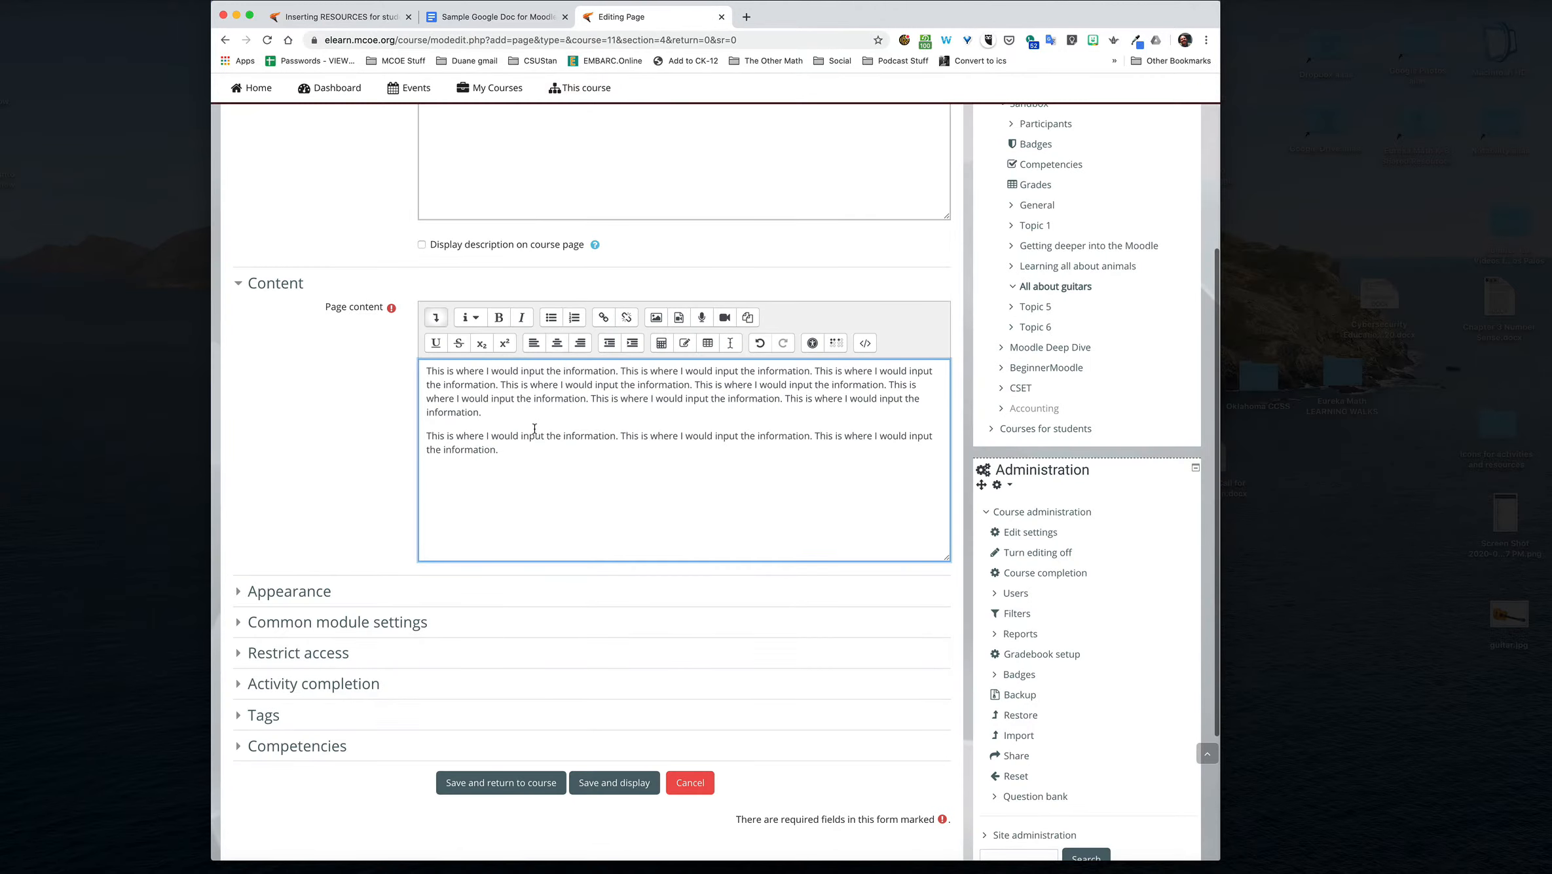
key("super+a")
key("BackSpace")
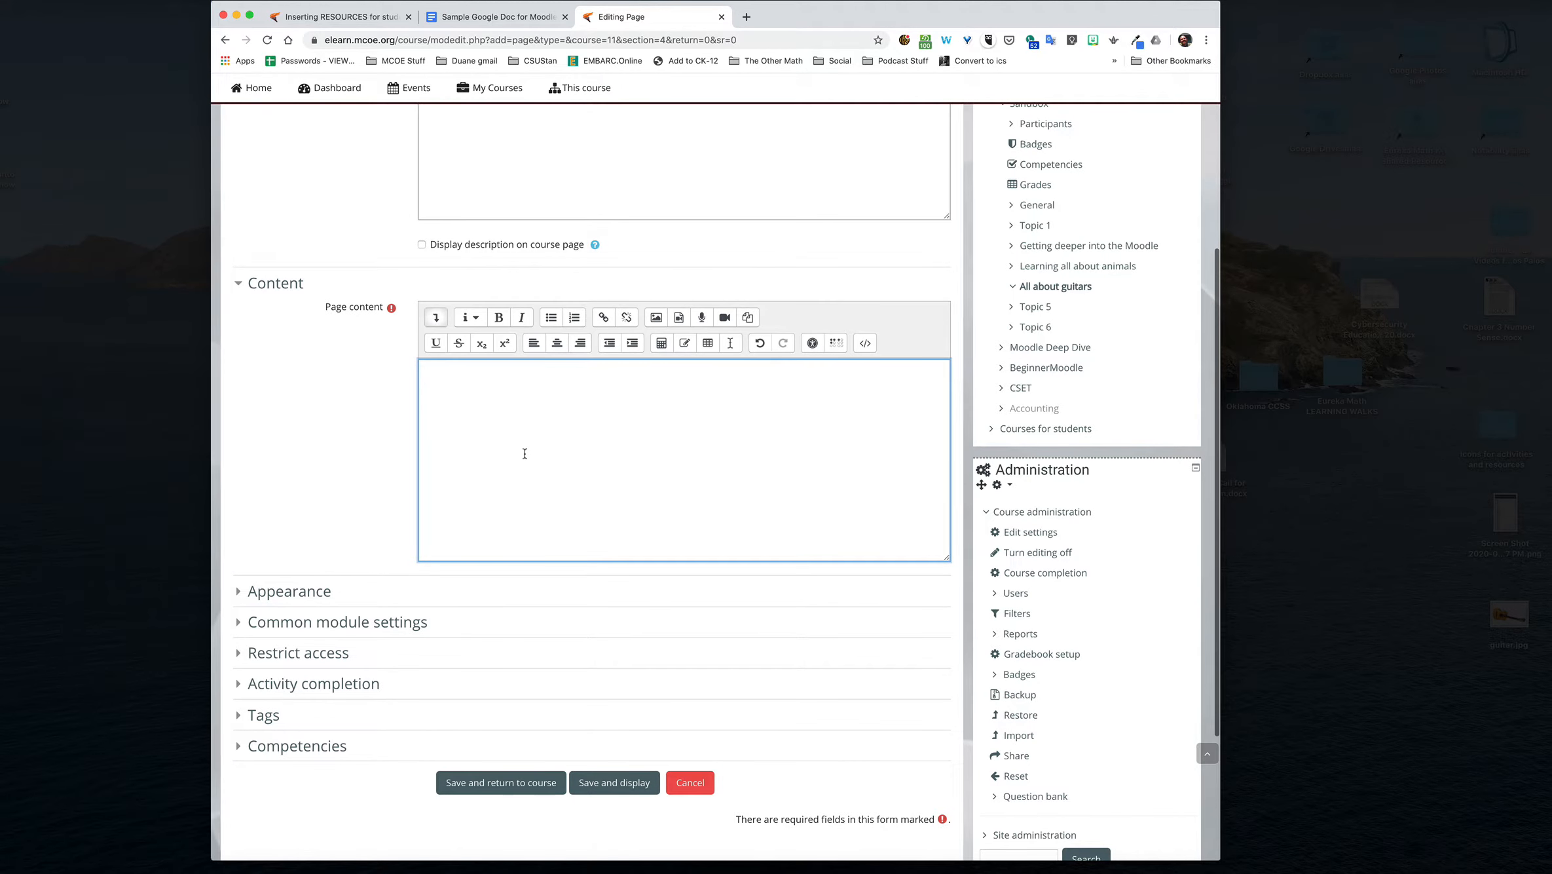
key("super+v")
Step: Save and display the page, and check how the pasted text, picture and table are laid out
scroll(308, 504, "down", 5)
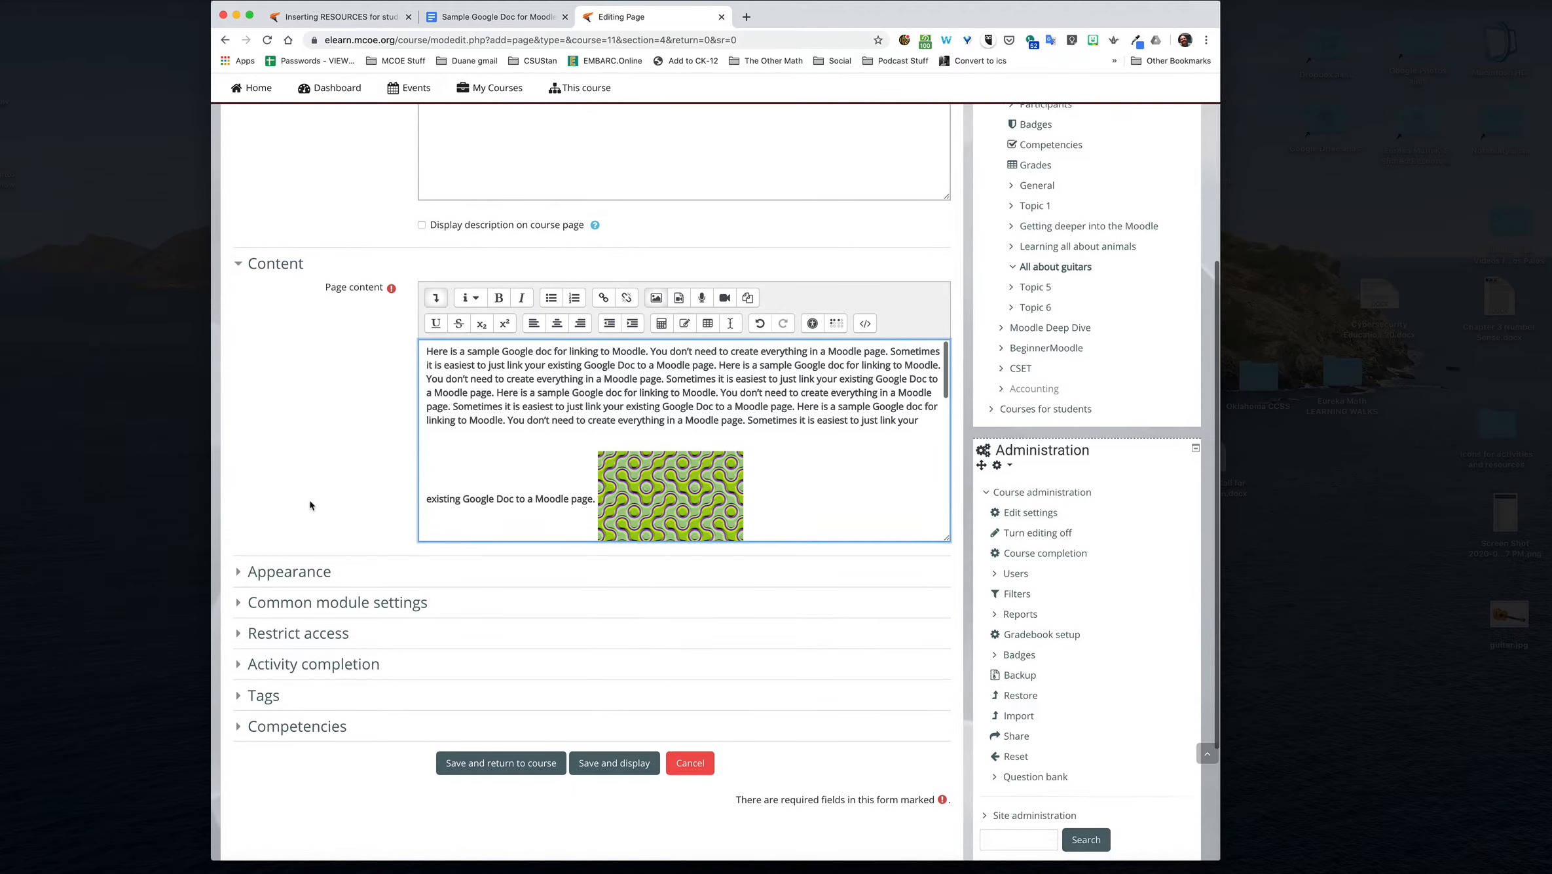
scroll(309, 499, "up", 1)
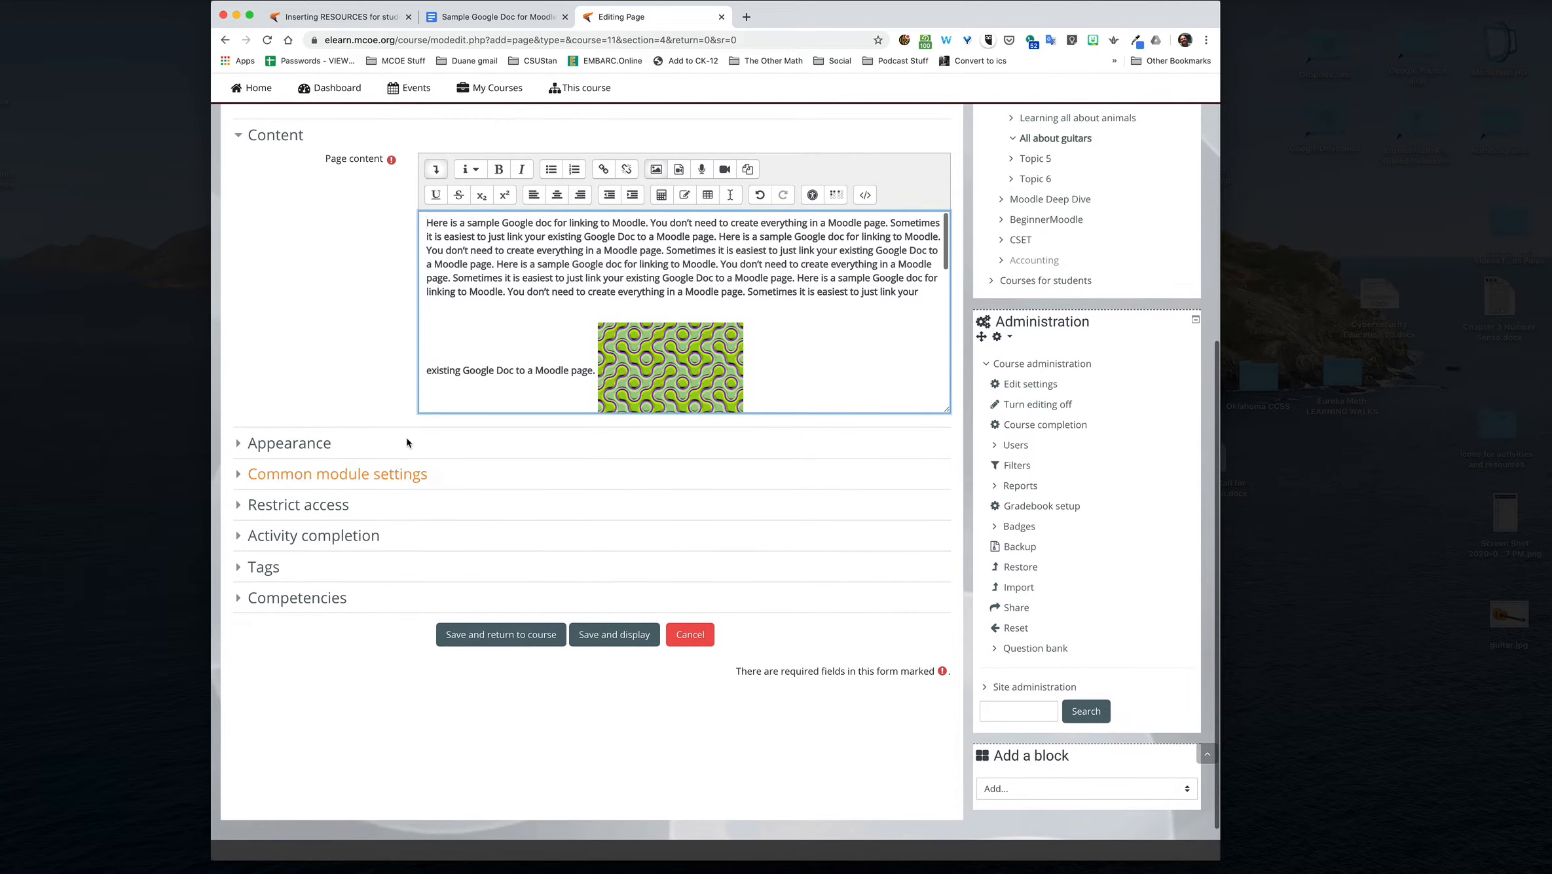
scroll(564, 390, "down", 2)
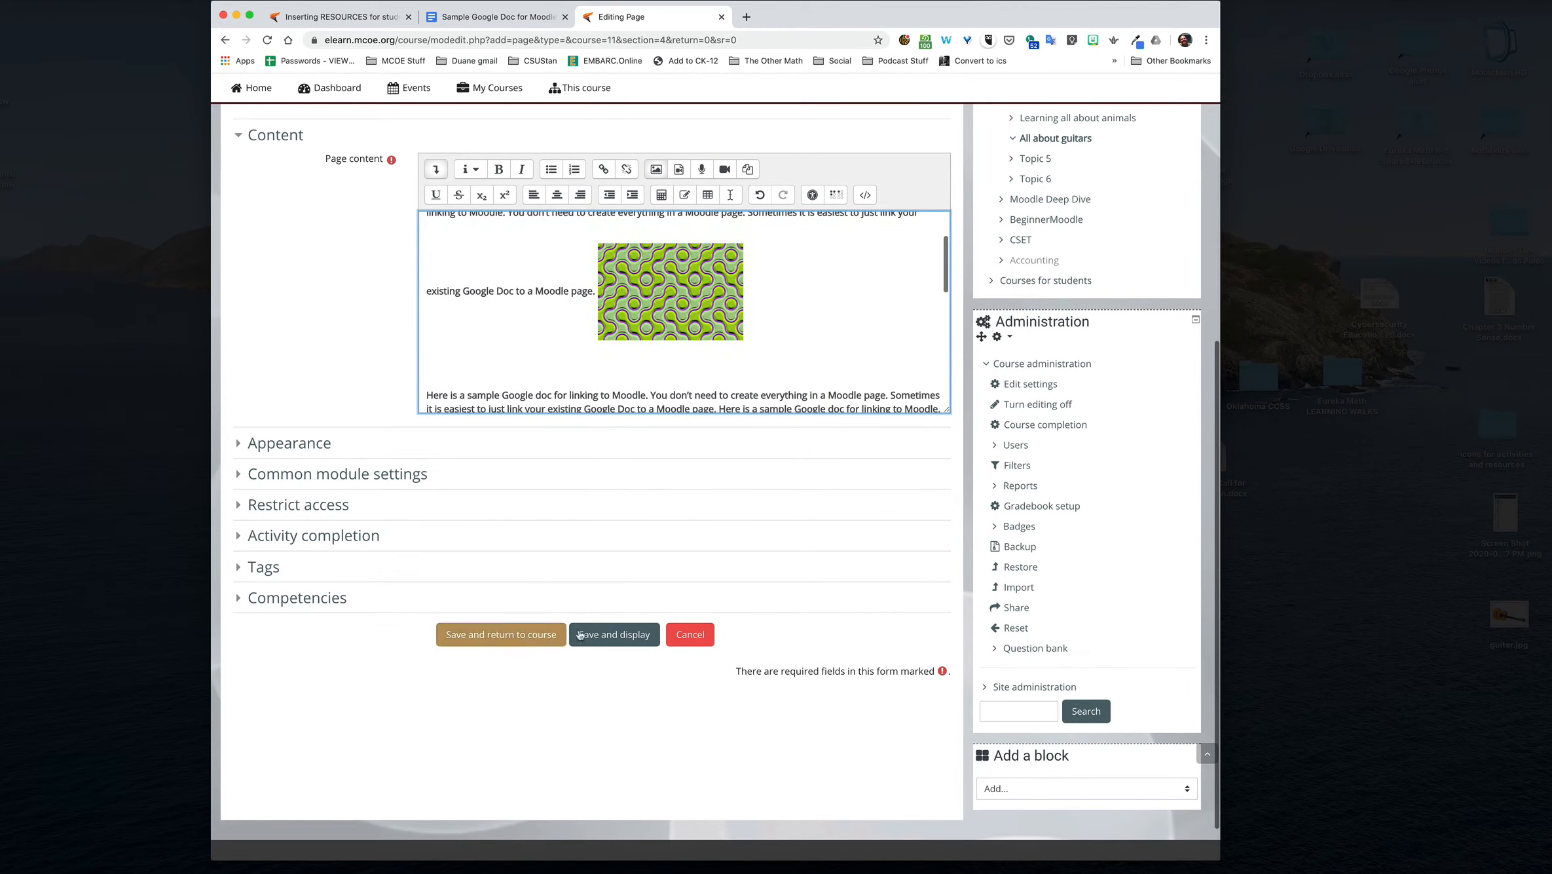
left_click(614, 635)
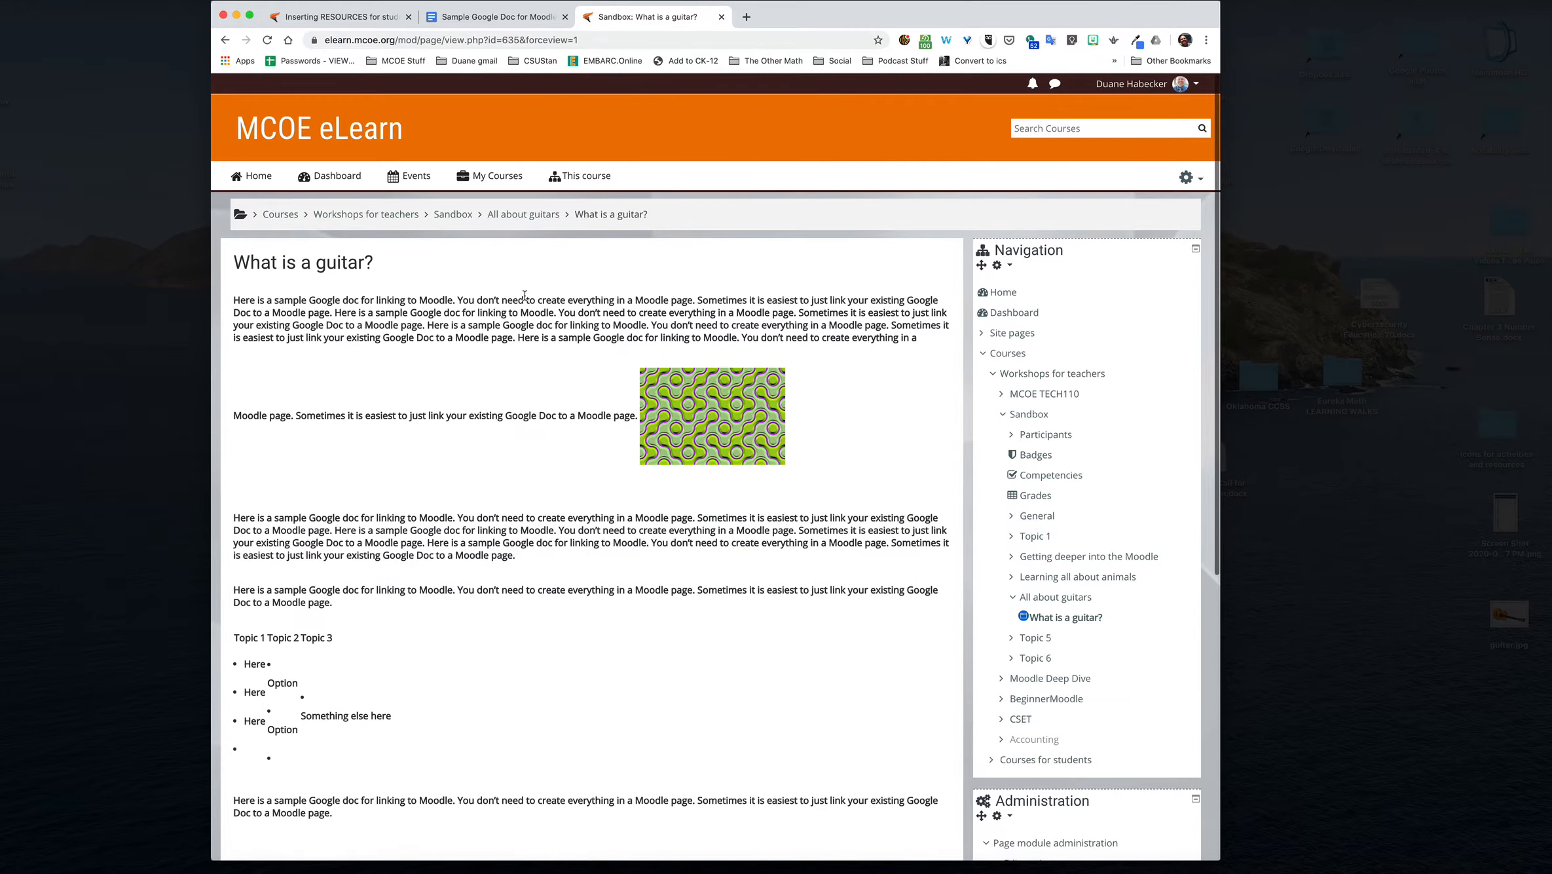
scroll(580, 282, "down", 2)
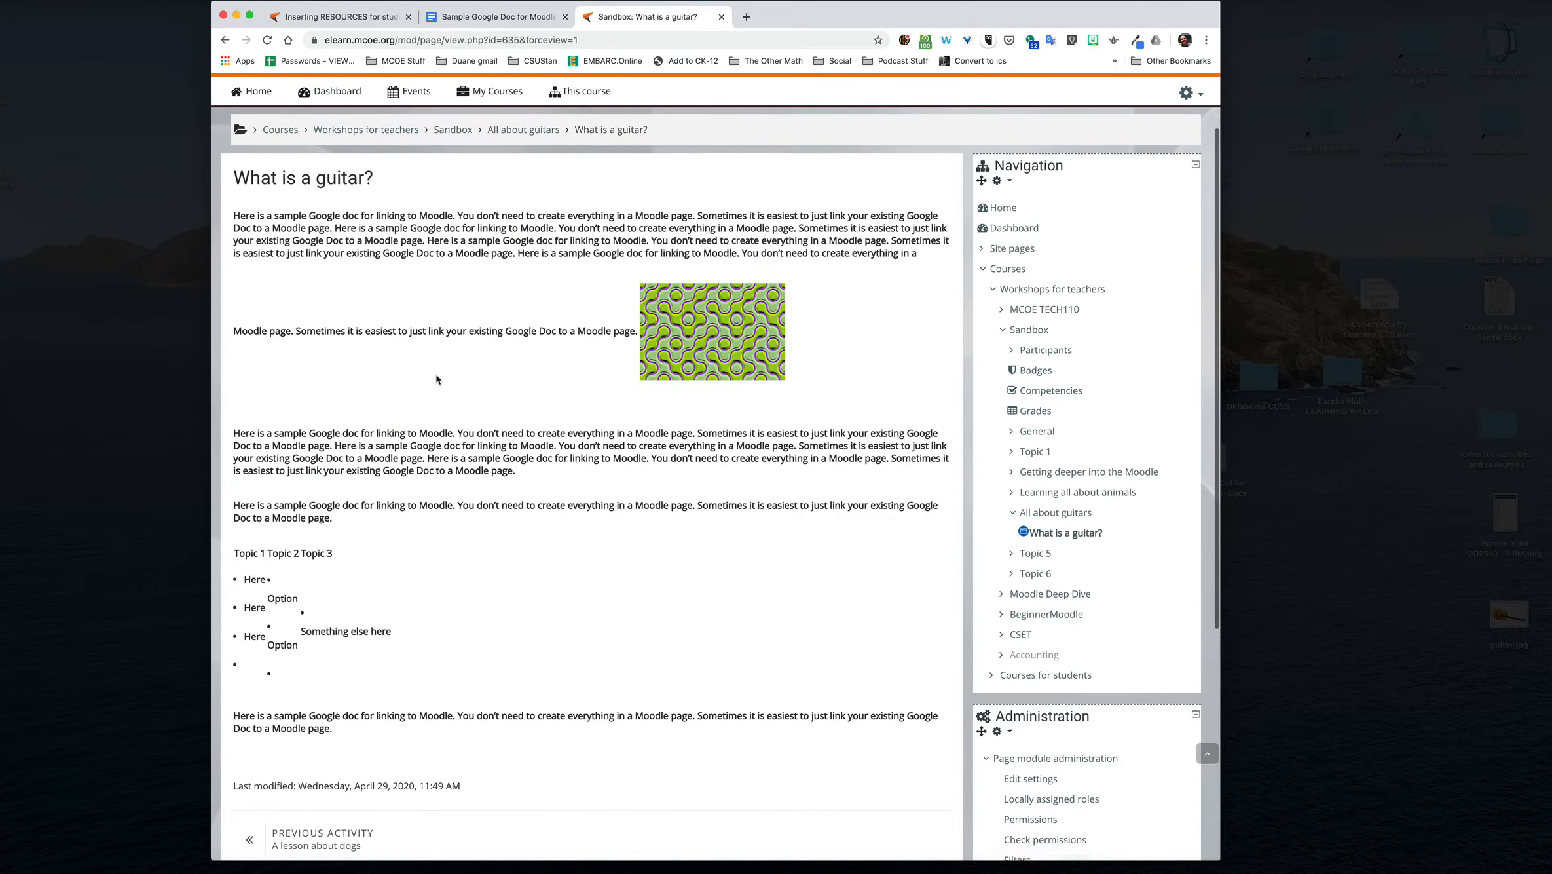
scroll(482, 370, "down", 4)
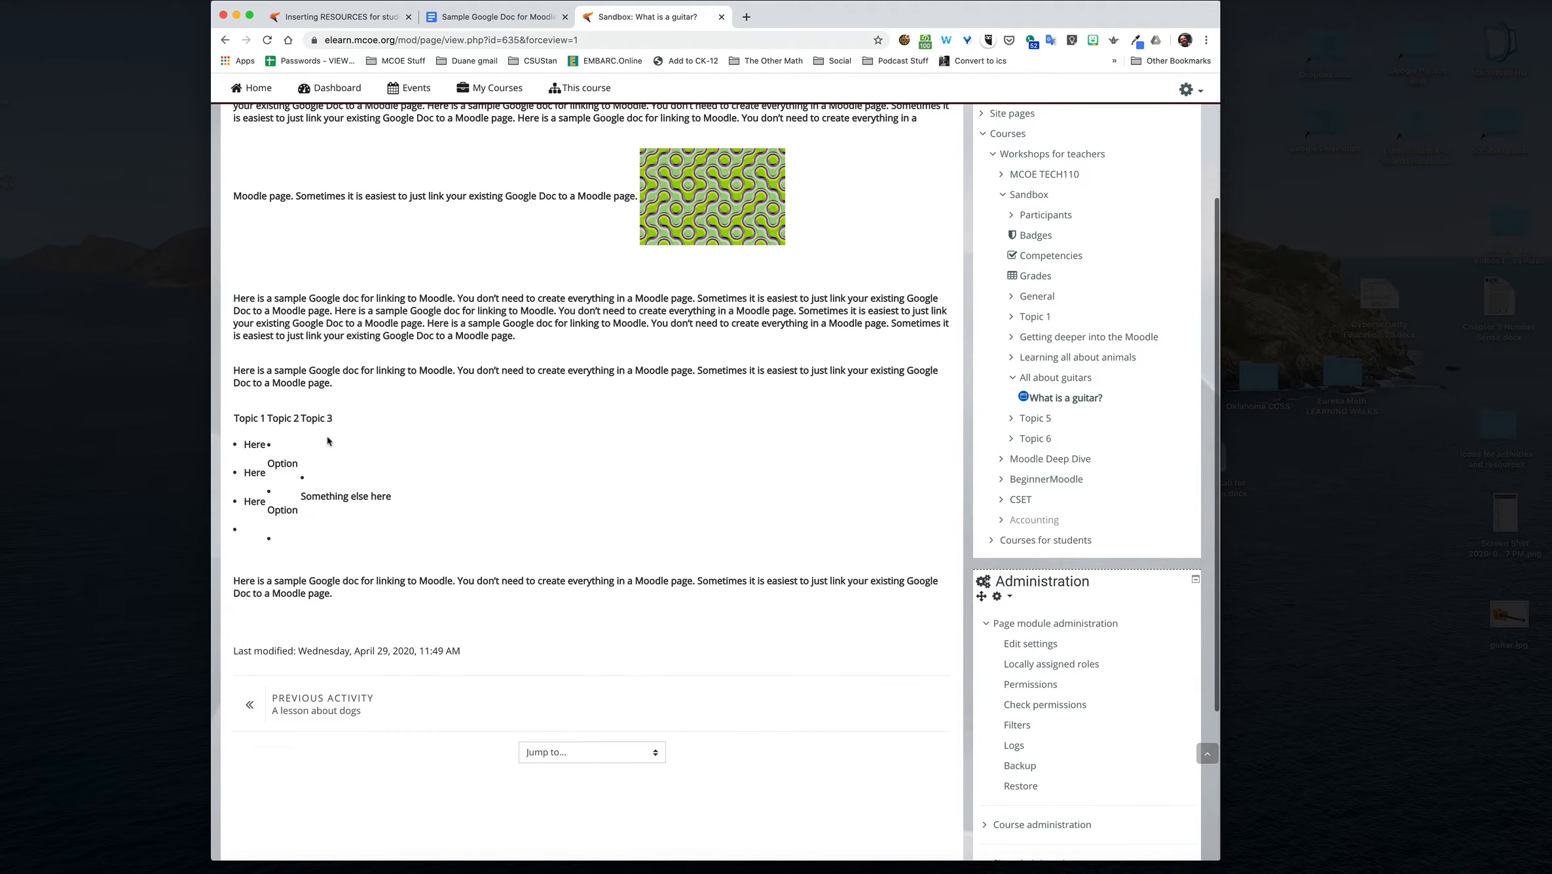
scroll(318, 438, "up", 6)
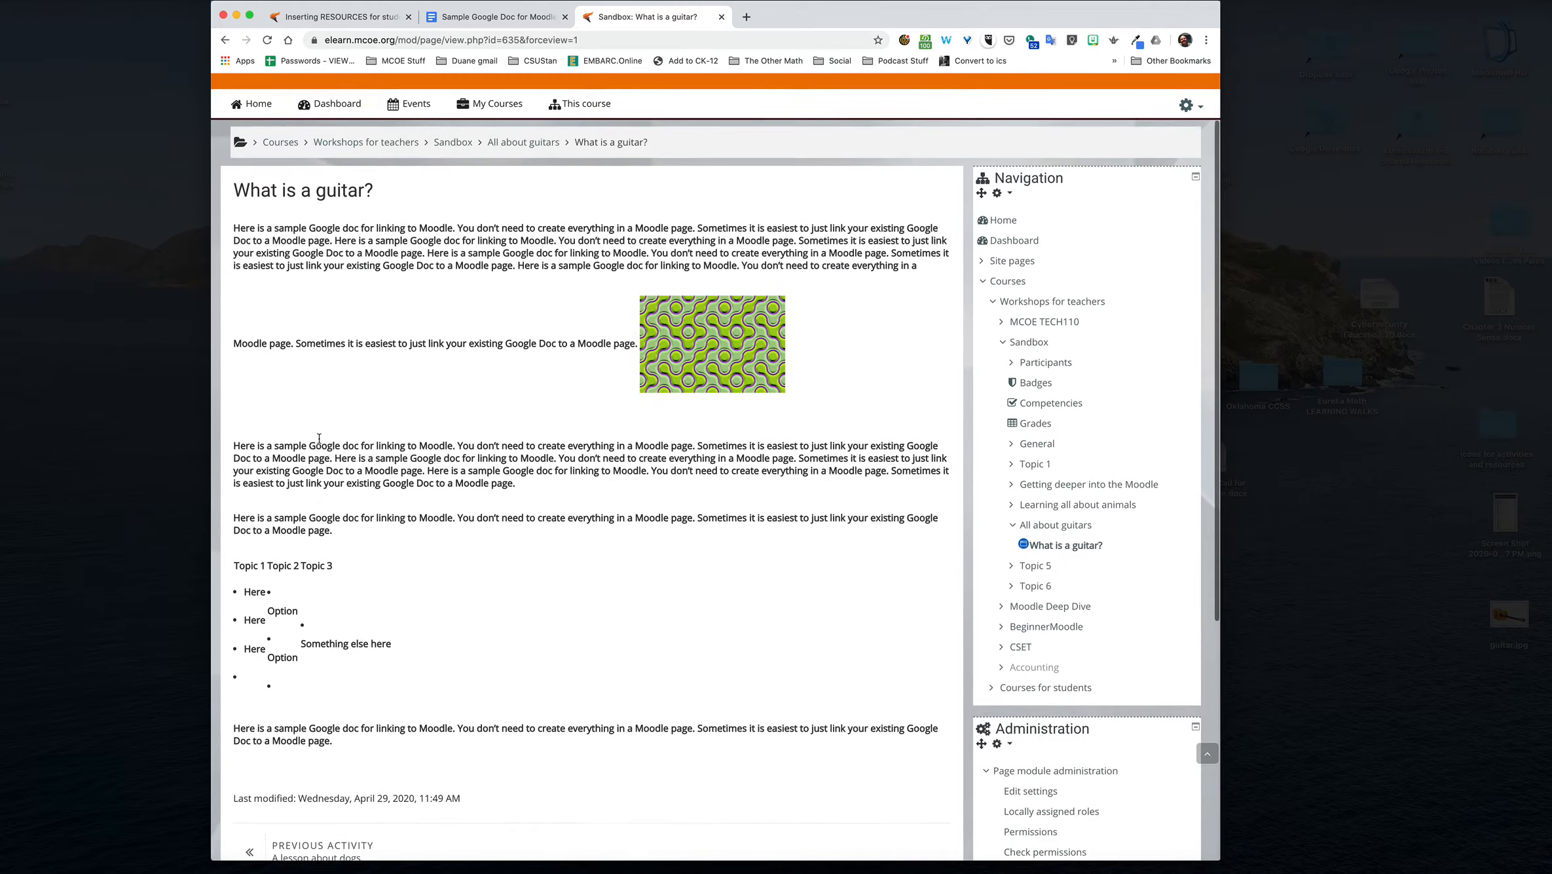
scroll(319, 443, "down", 1)
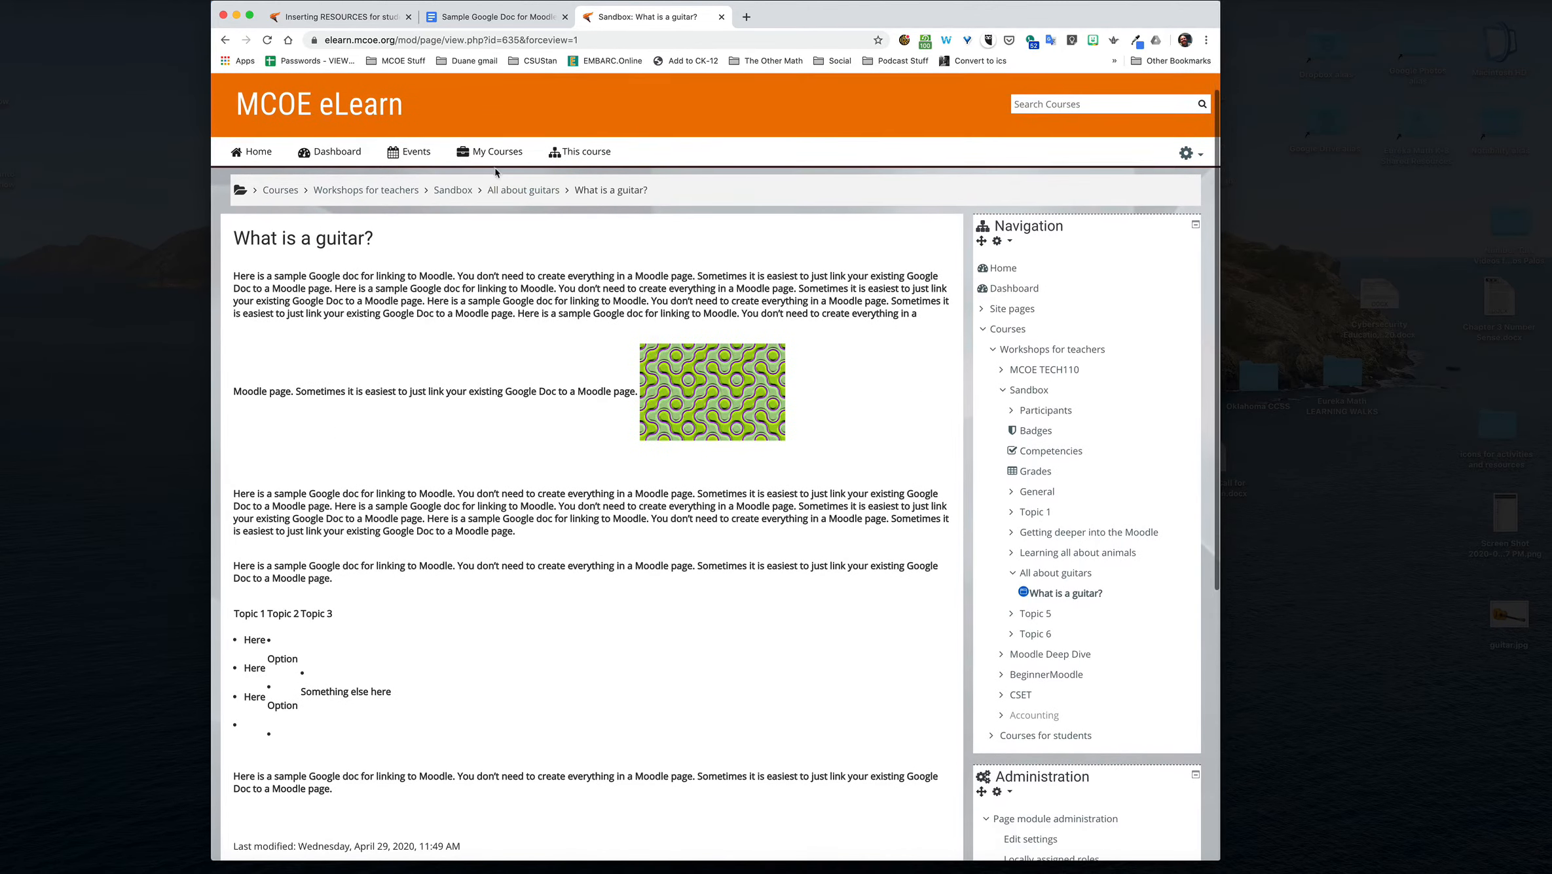
Step: Return to the All about guitars section and open the settings of the "What is a guitar?" page
left_click(498, 191)
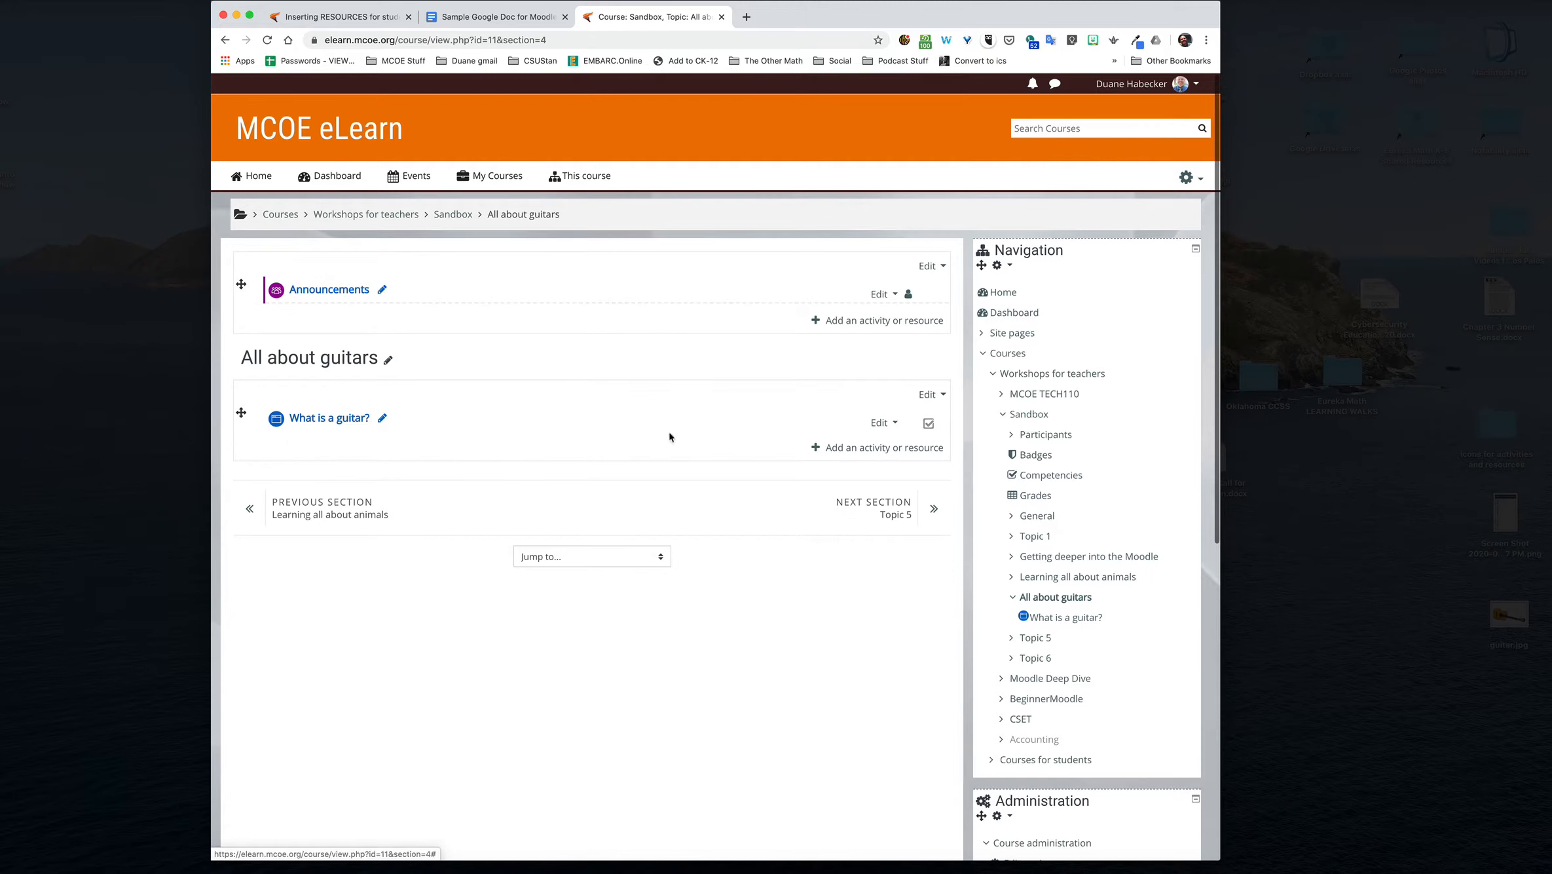
left_click(879, 423)
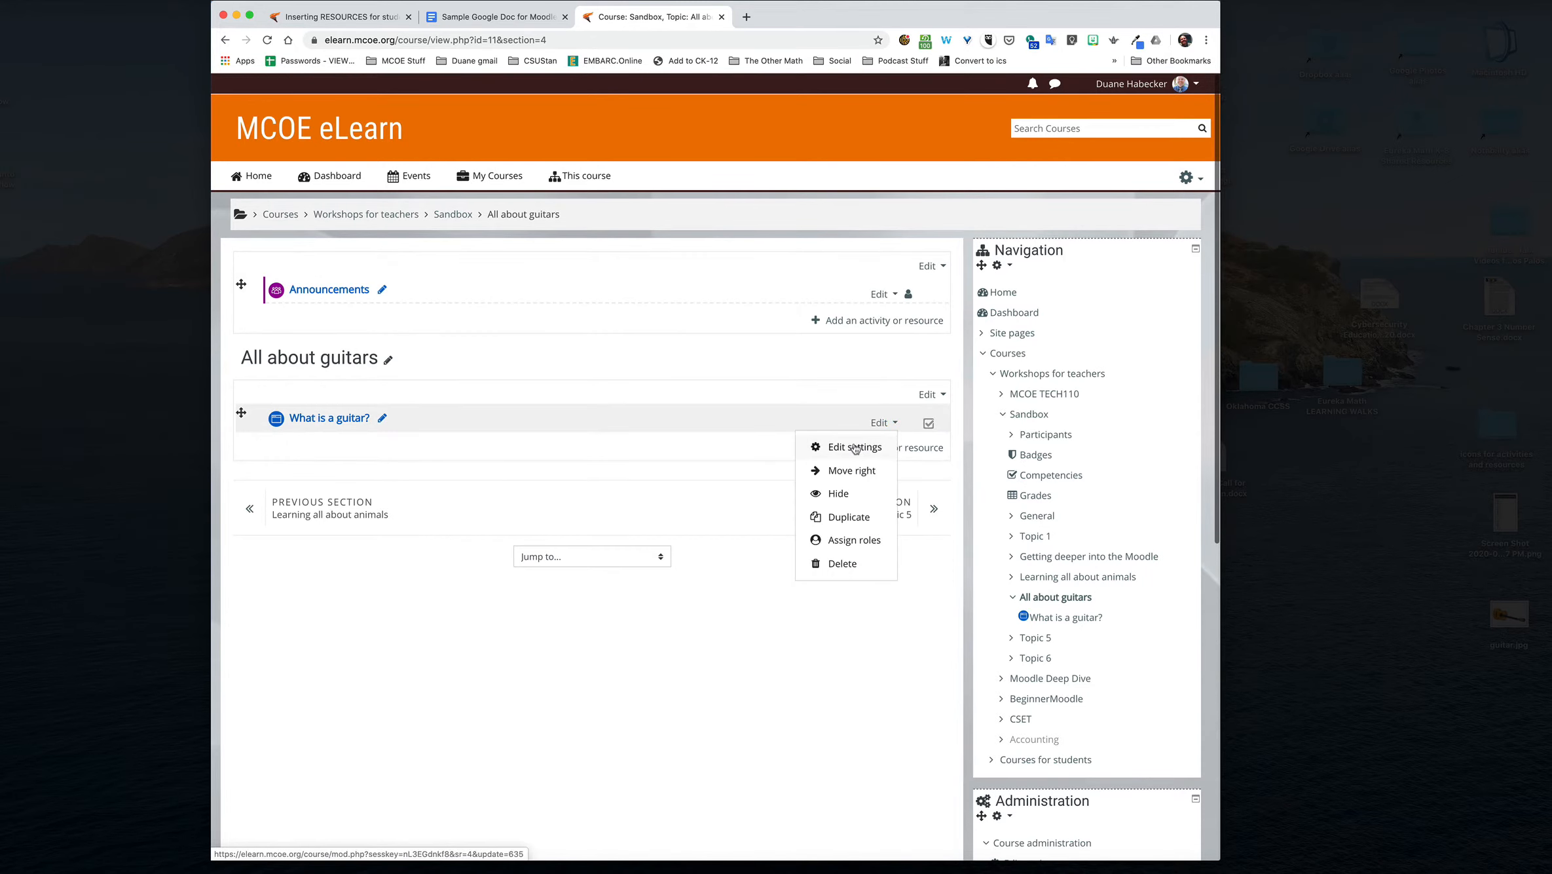
left_click(855, 448)
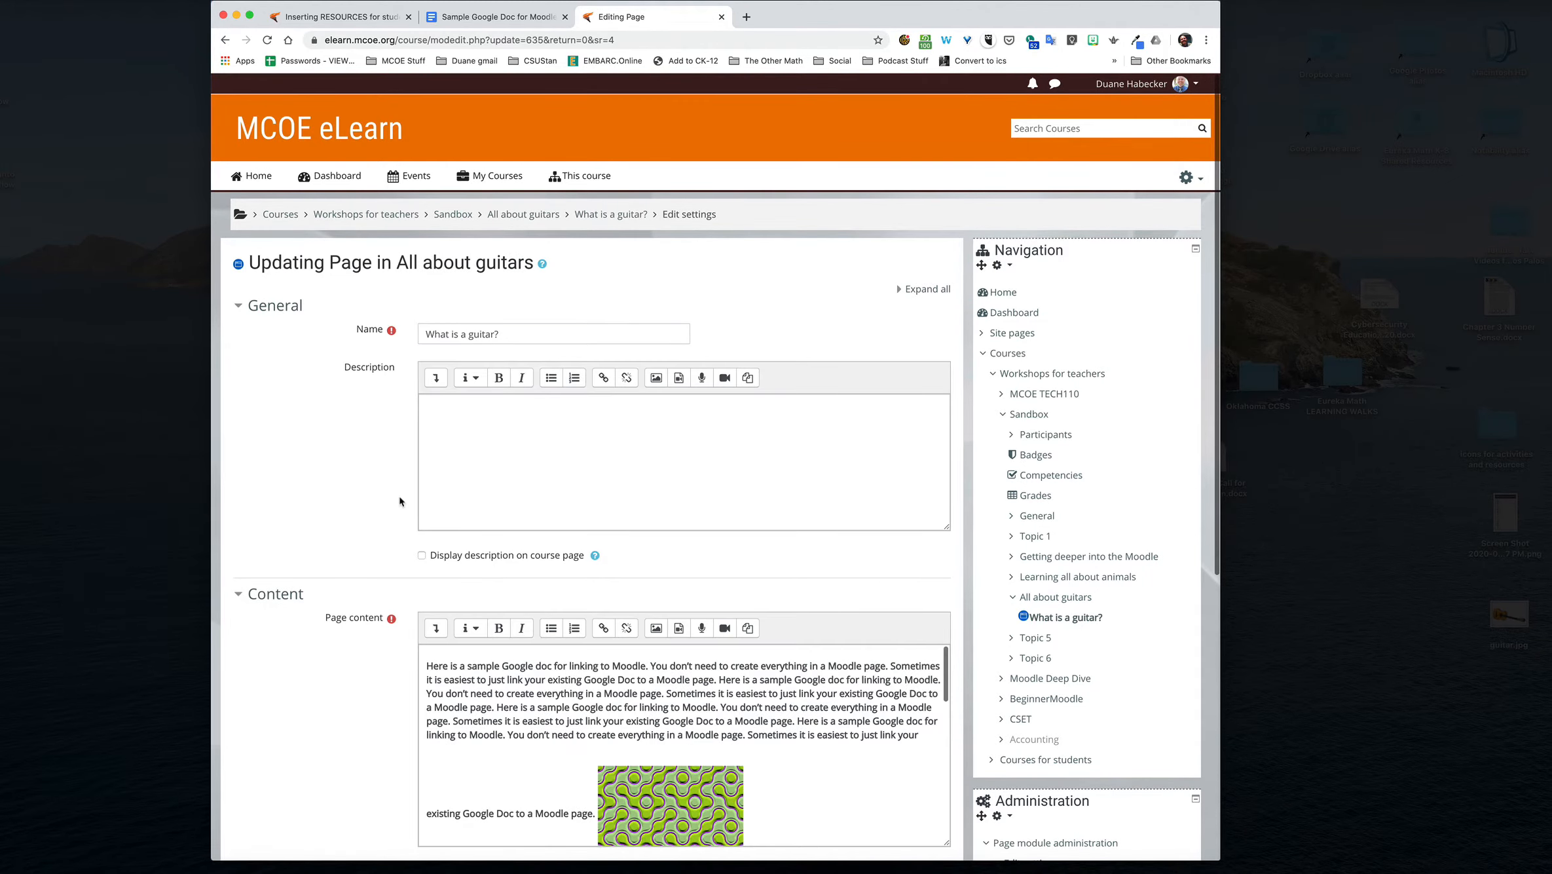
Step: Replace all of the page content with the bold line "Click here for a link to the Google Doc"
scroll(399, 502, "down", 5)
left_click(515, 451)
key("super+a")
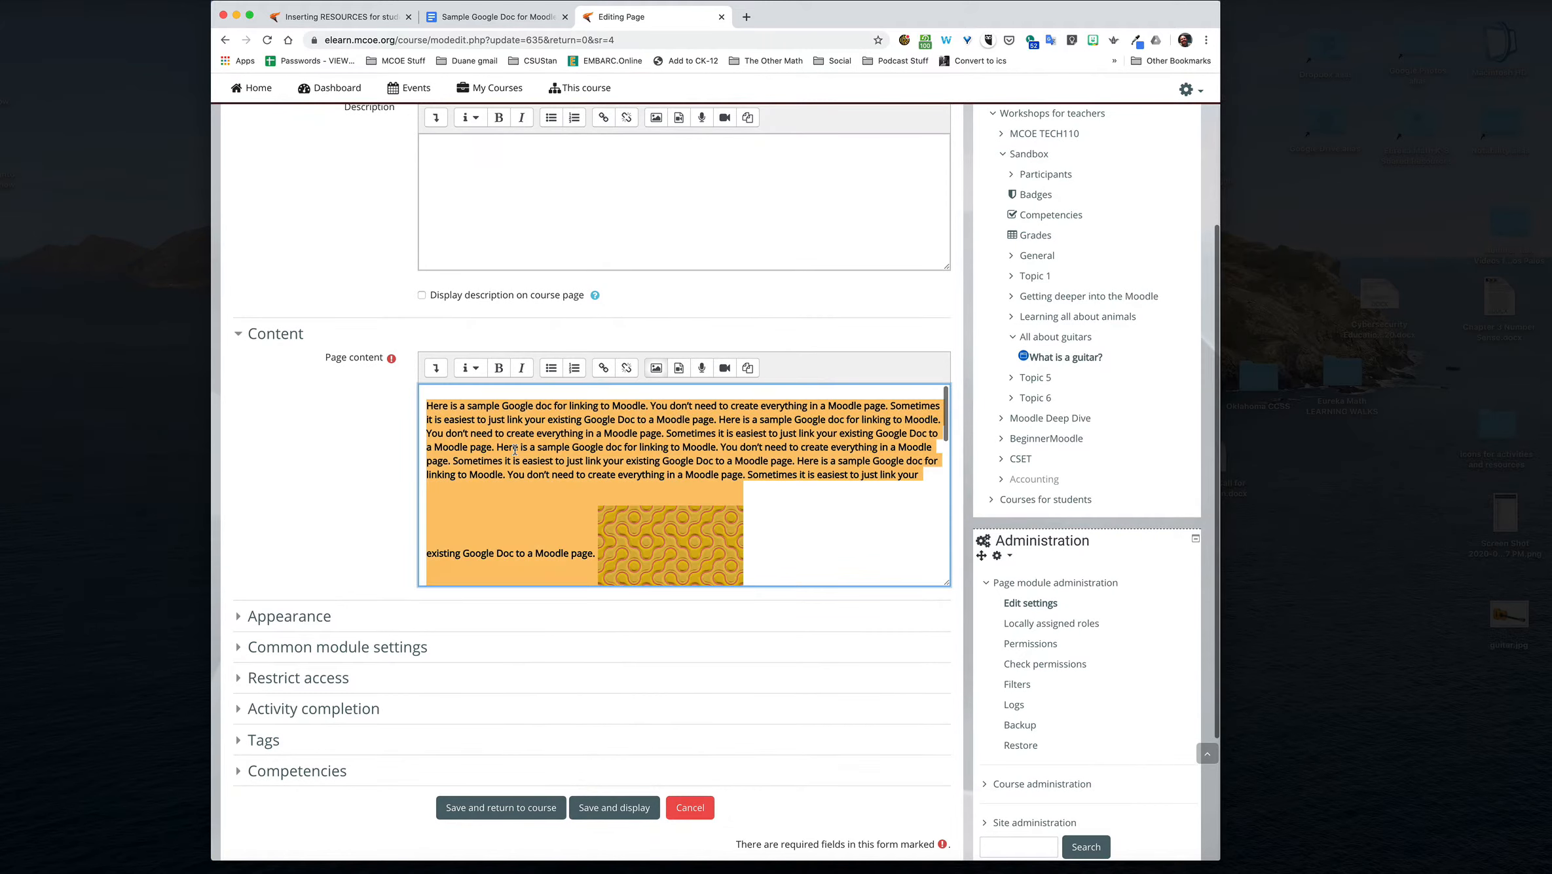
key("BackSpace")
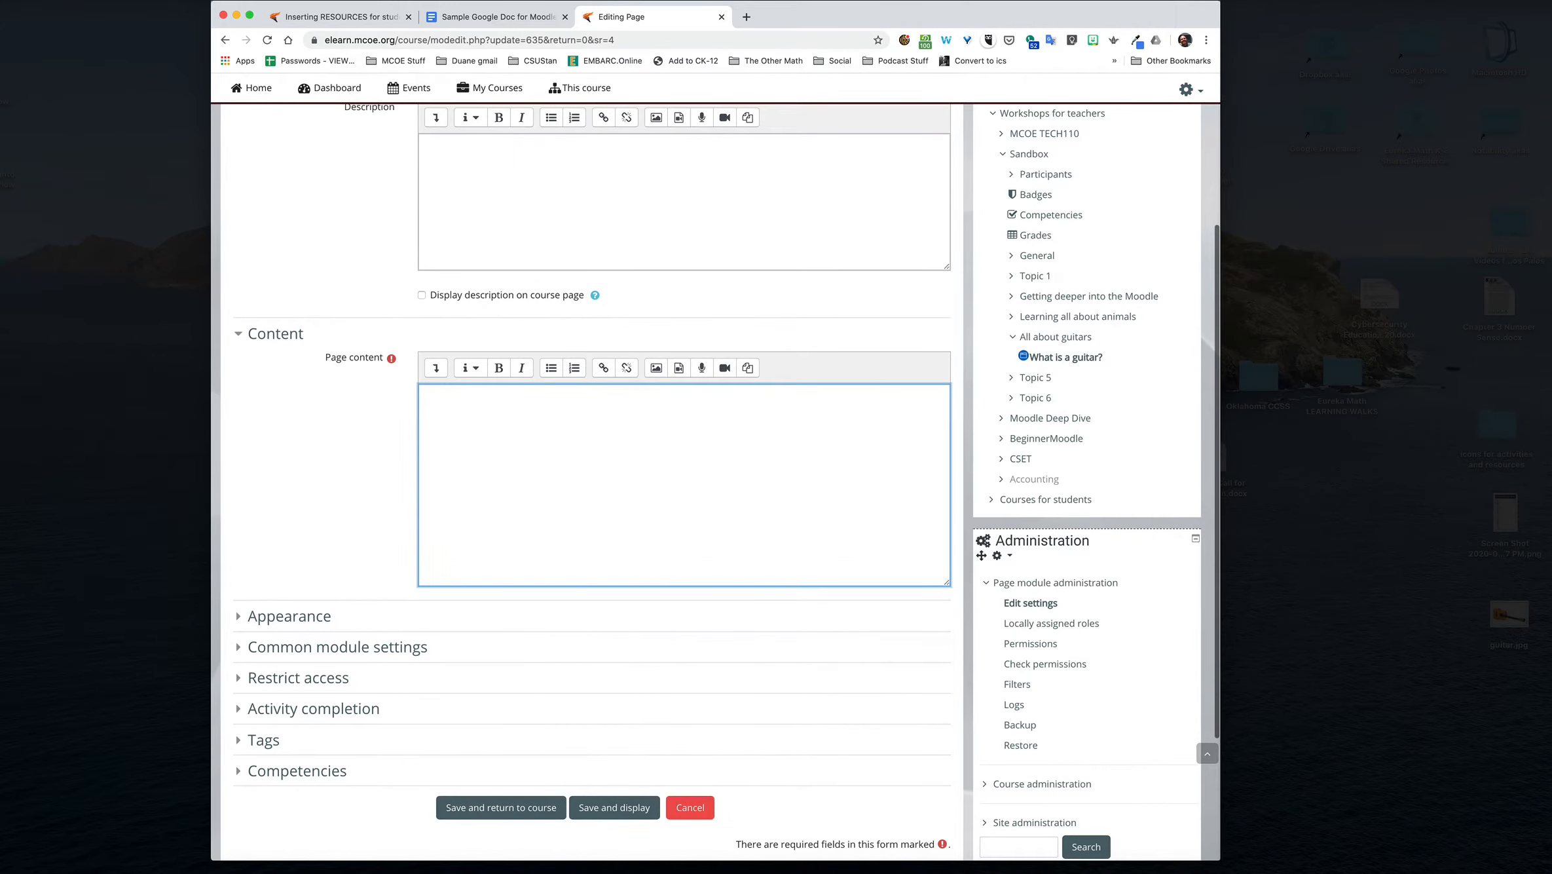
key("super+b")
type("Click here for alink to the Google Doc")
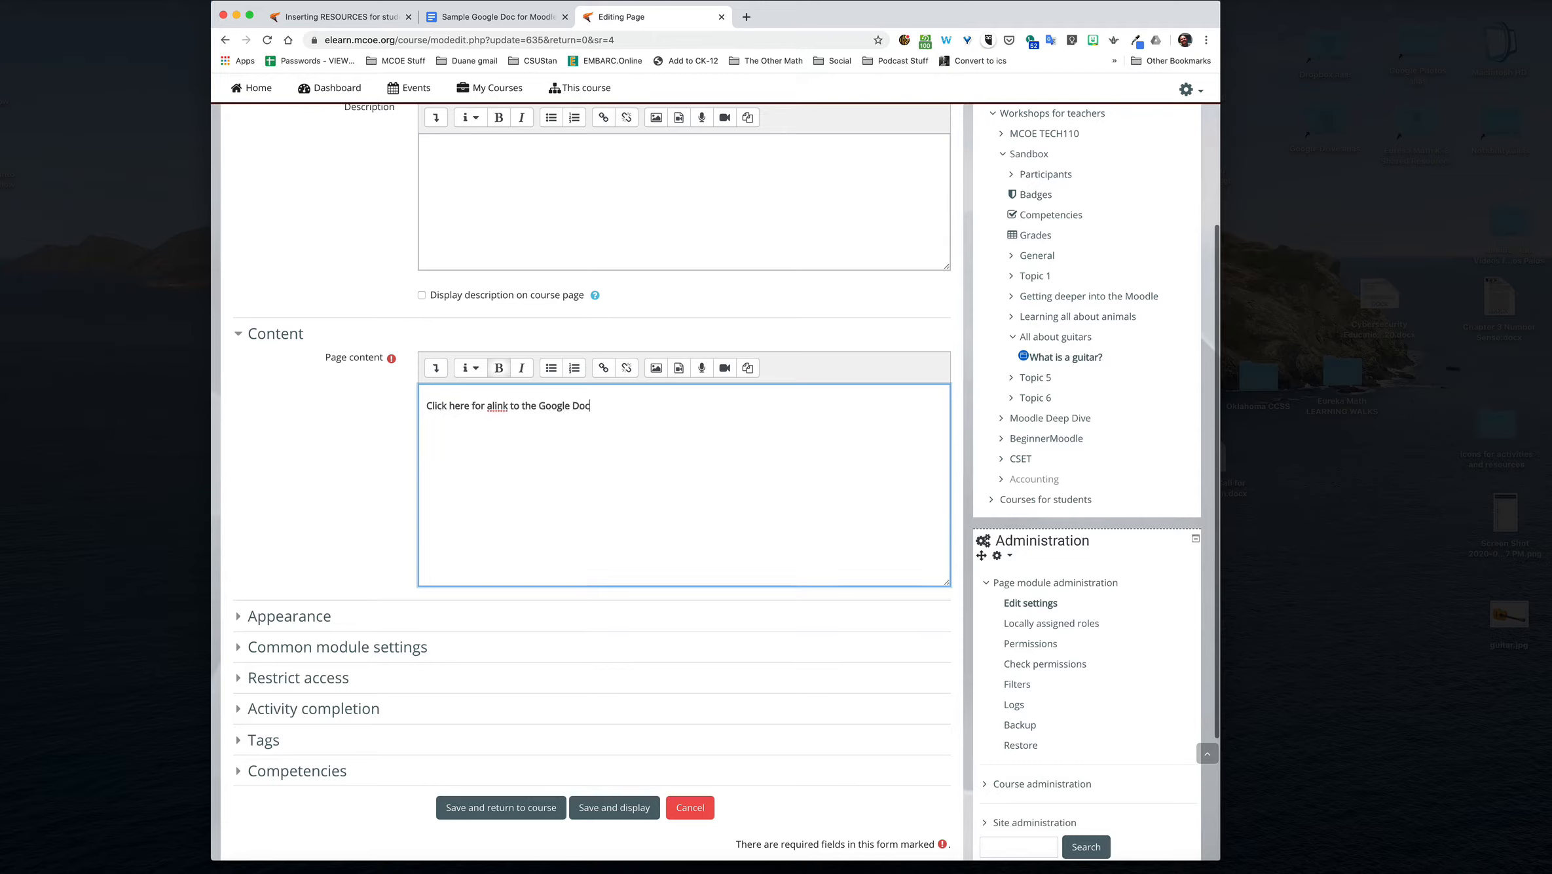
left_click(493, 405)
Step: Select the words "here for a link", copy the Sample Google Doc's shareable link, and return to the page editor
left_click_drag(449, 405, 510, 406)
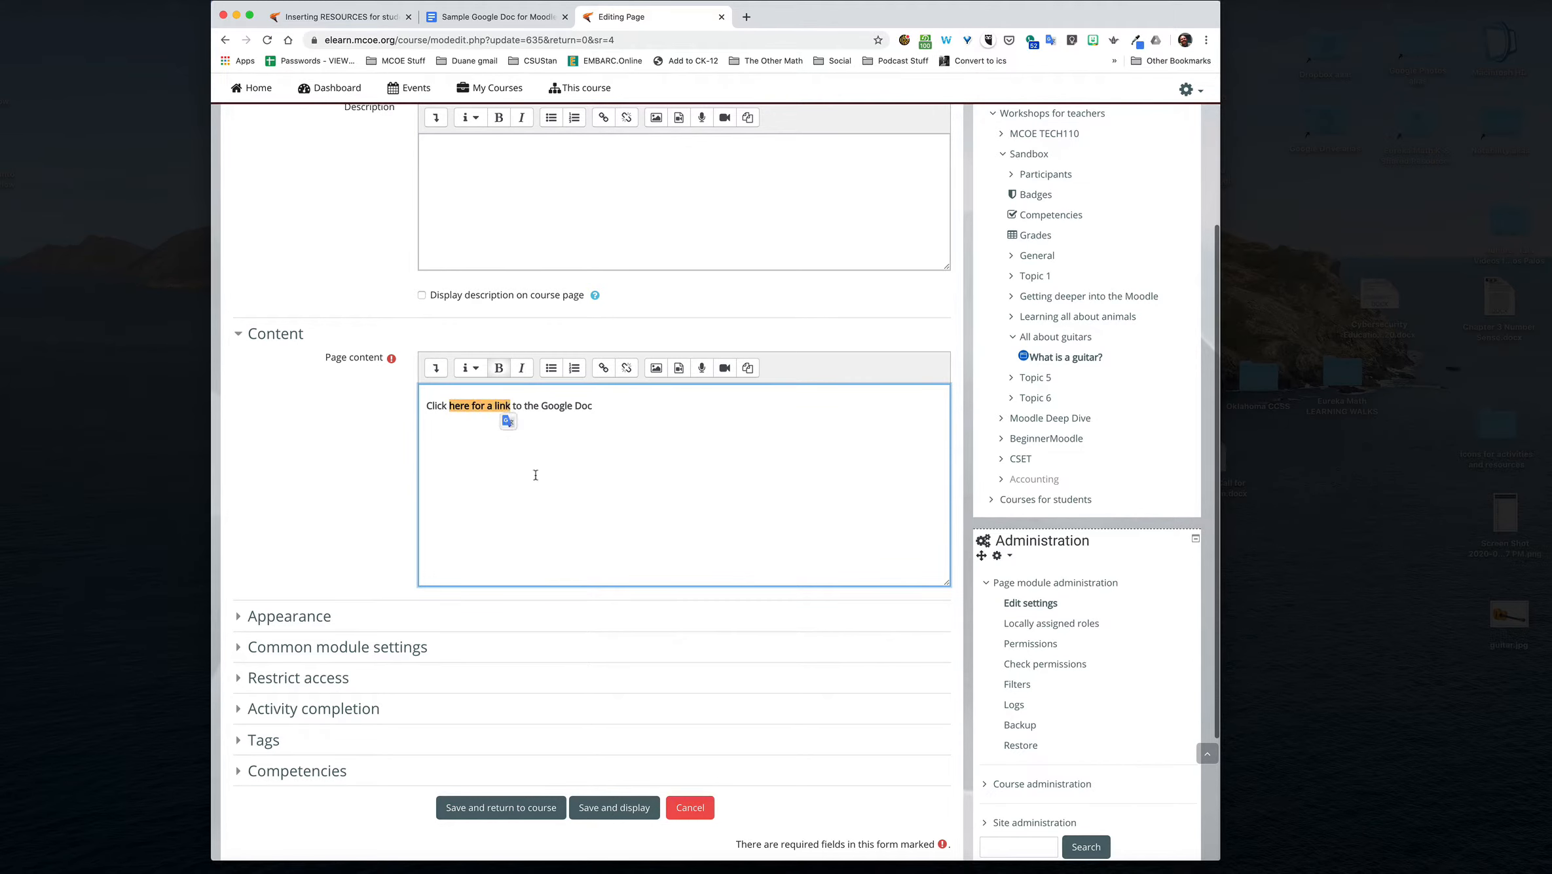
left_click(473, 16)
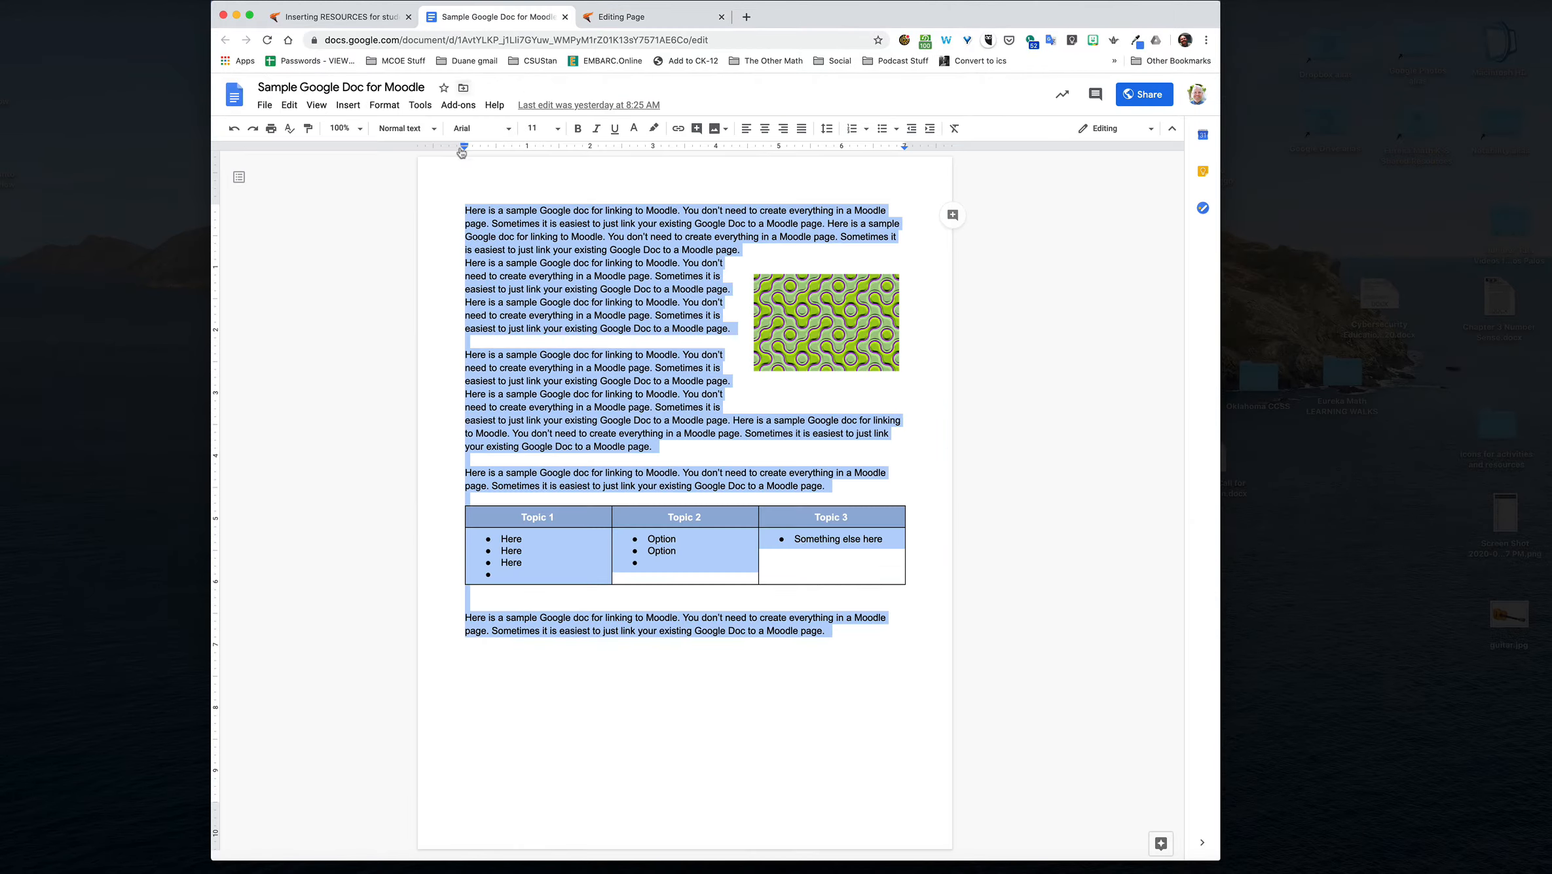
left_click(1132, 99)
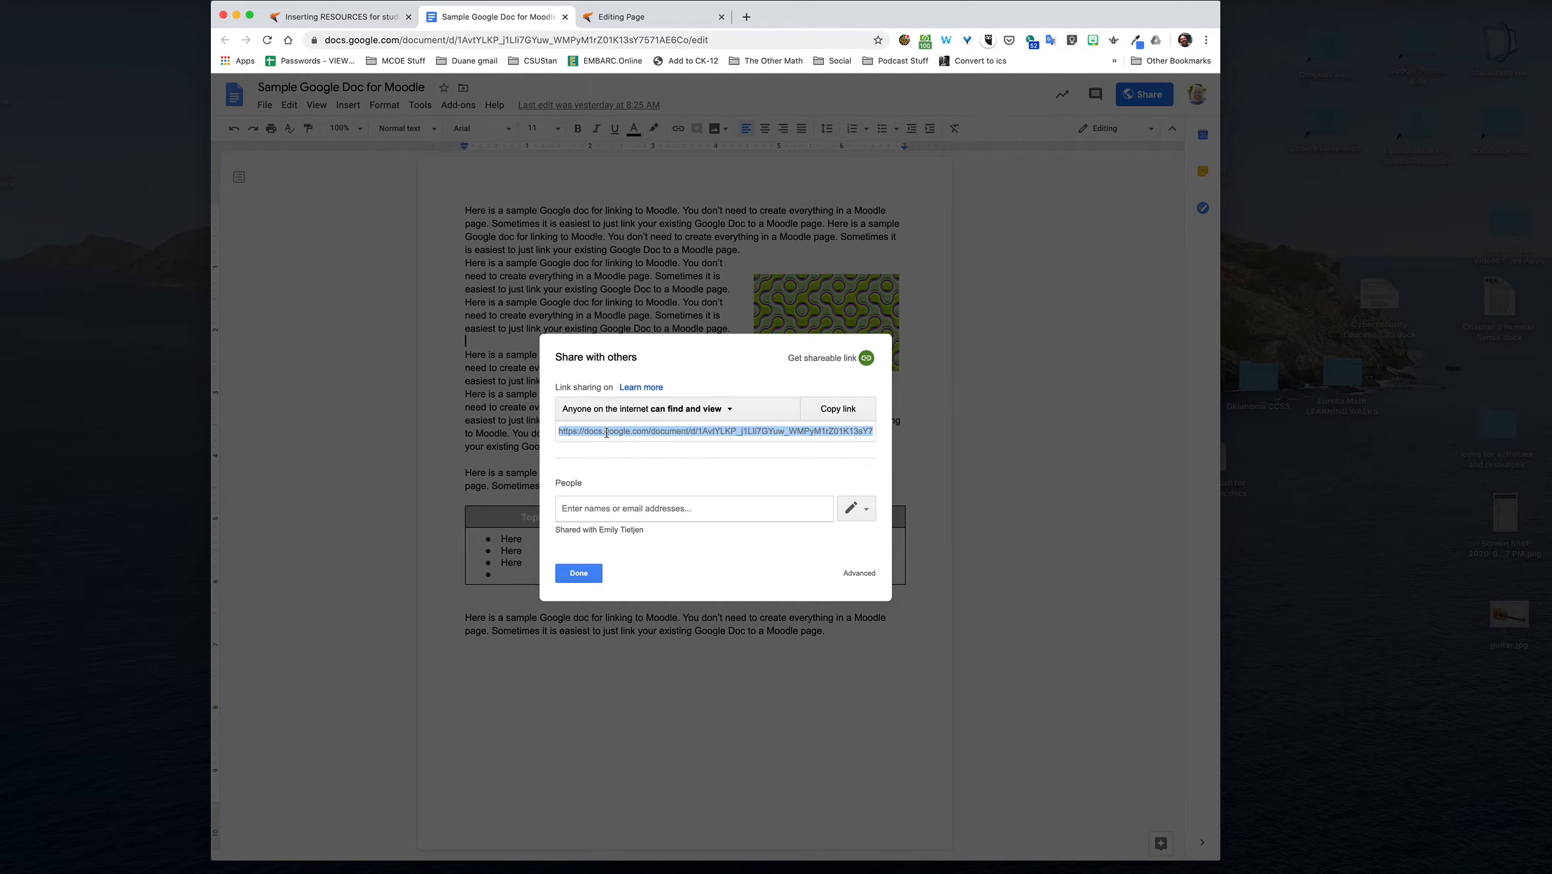
left_click(825, 409)
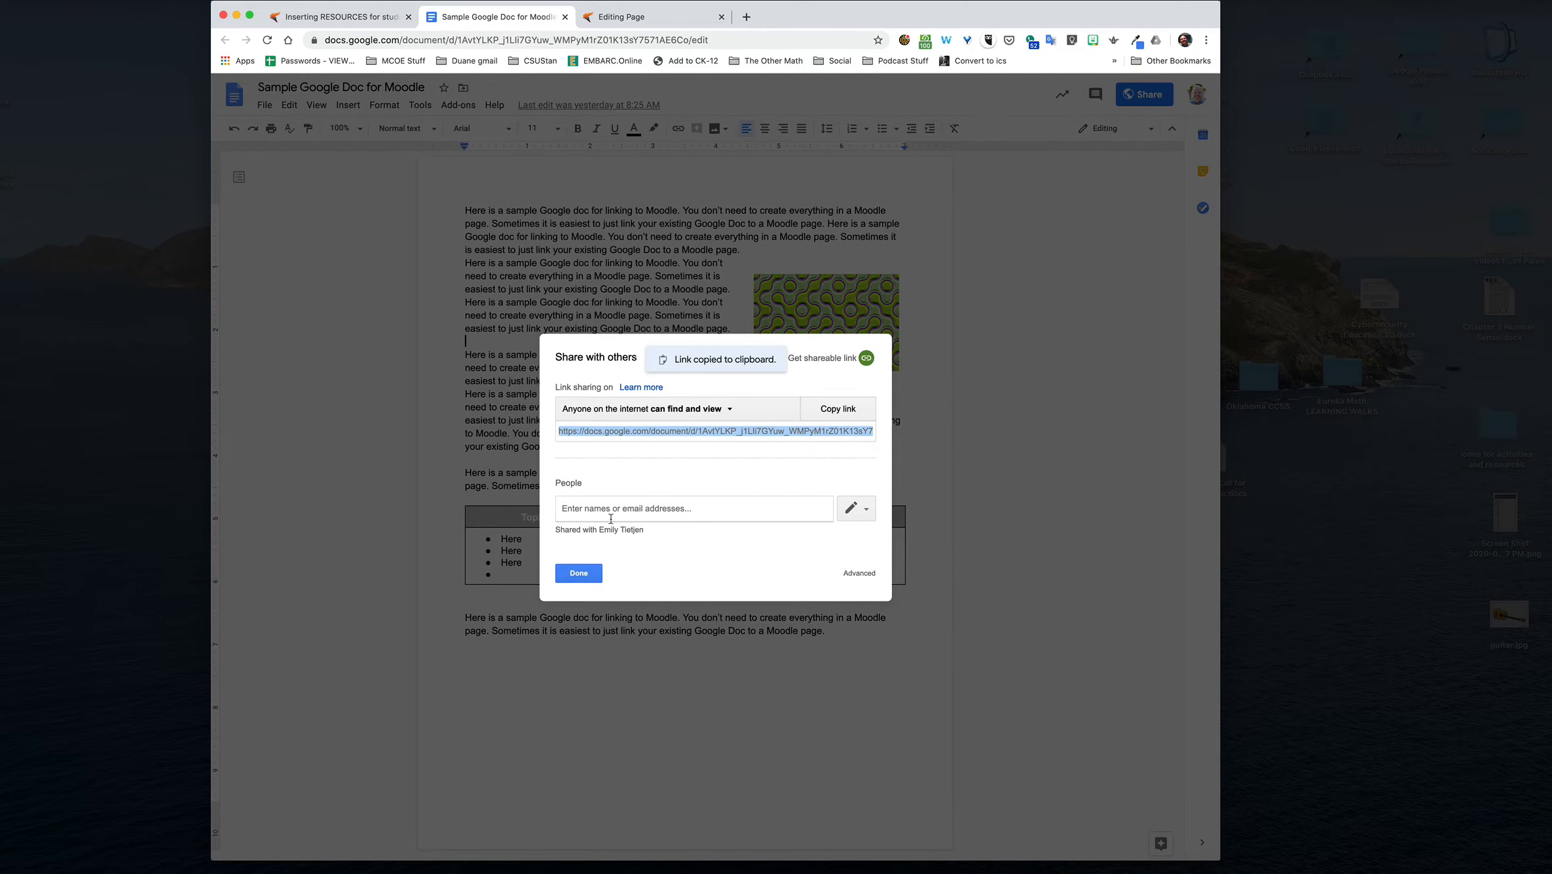
left_click(579, 572)
left_click(639, 16)
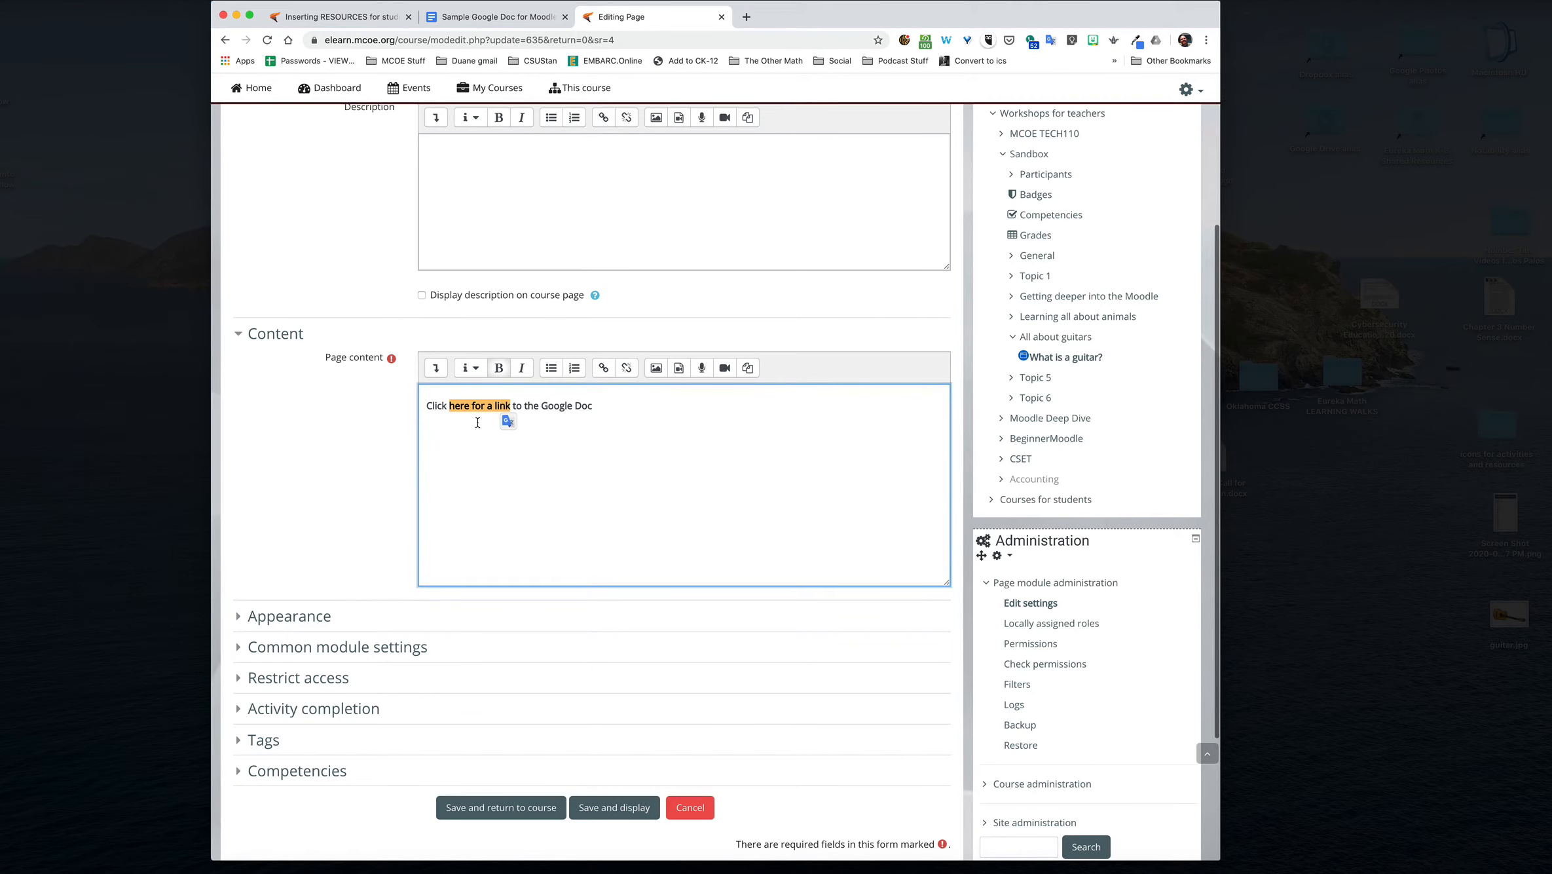
Step: Link the selected words to the copied Google Doc URL, set to open in a new window, and end the sentence with a period
left_click(434, 368)
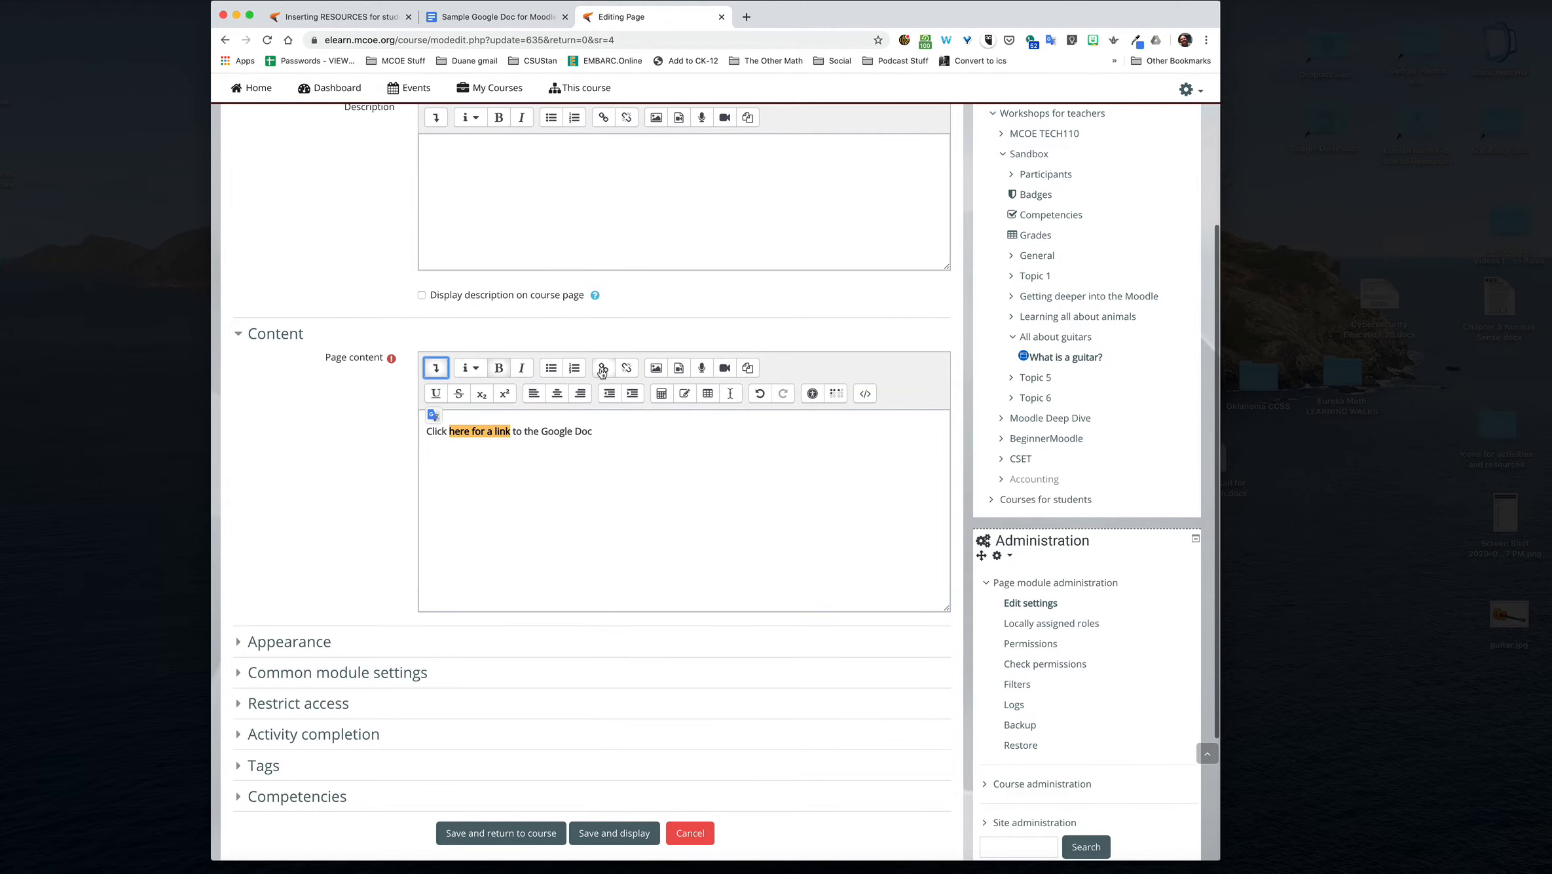
left_click(604, 367)
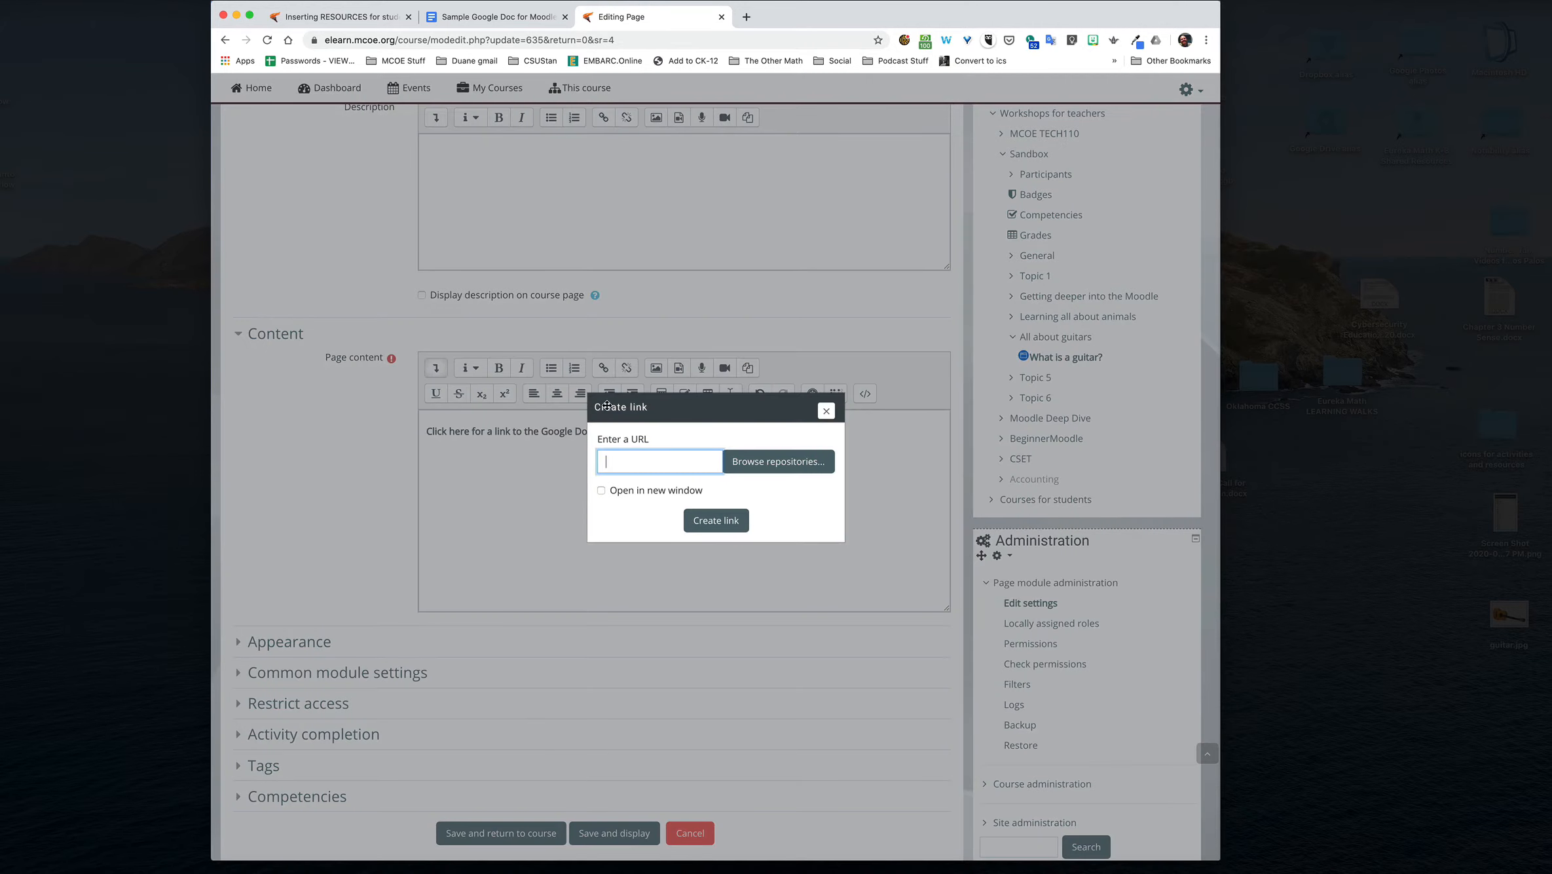
key("super+v")
left_click(601, 491)
left_click(712, 520)
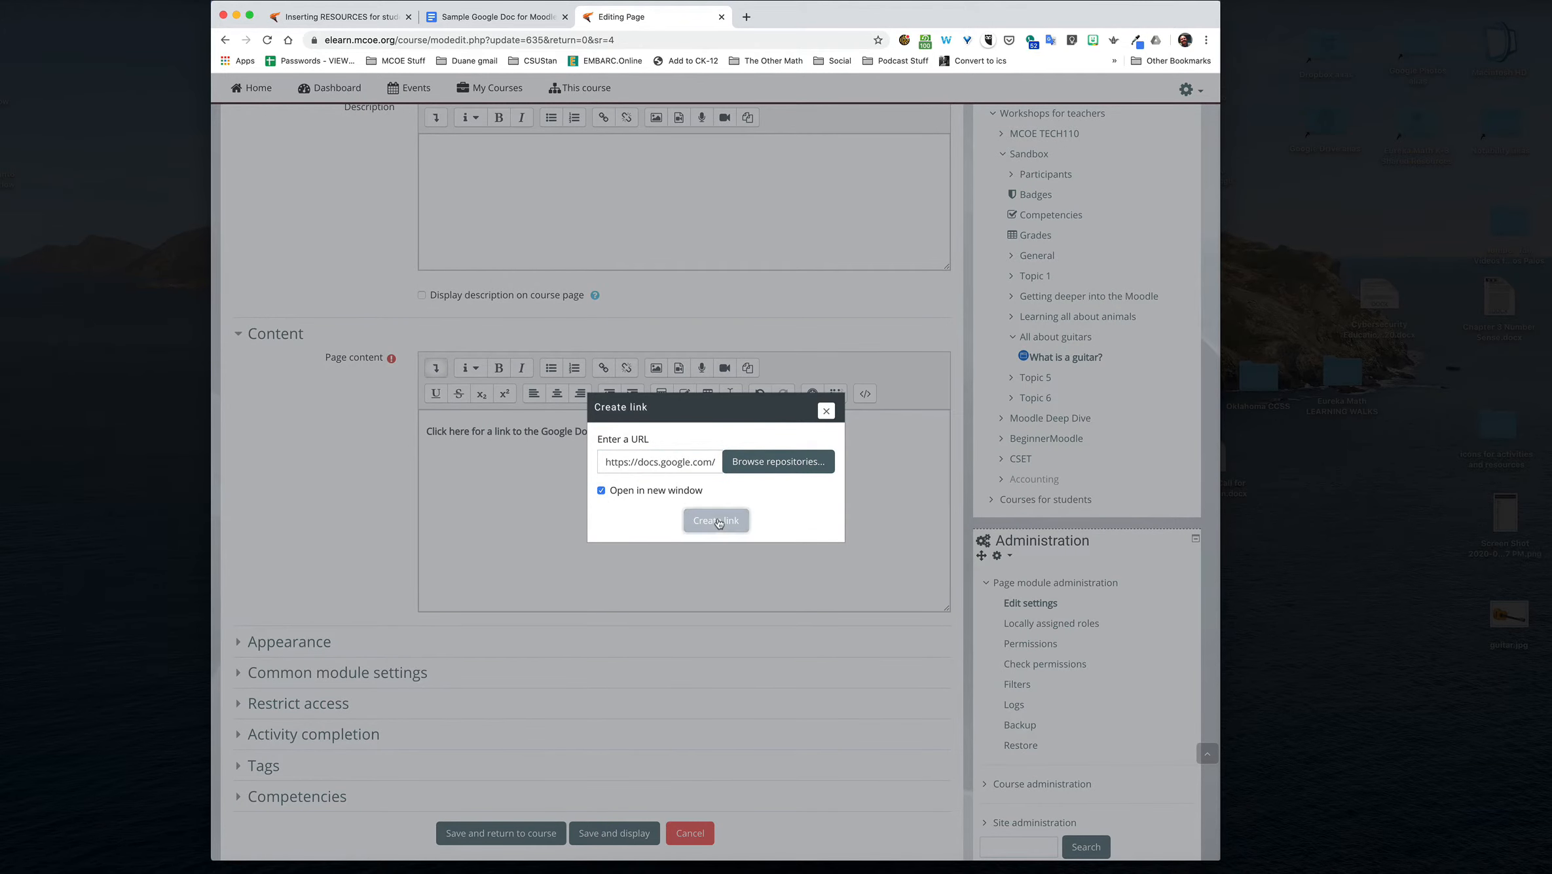
left_click(586, 501)
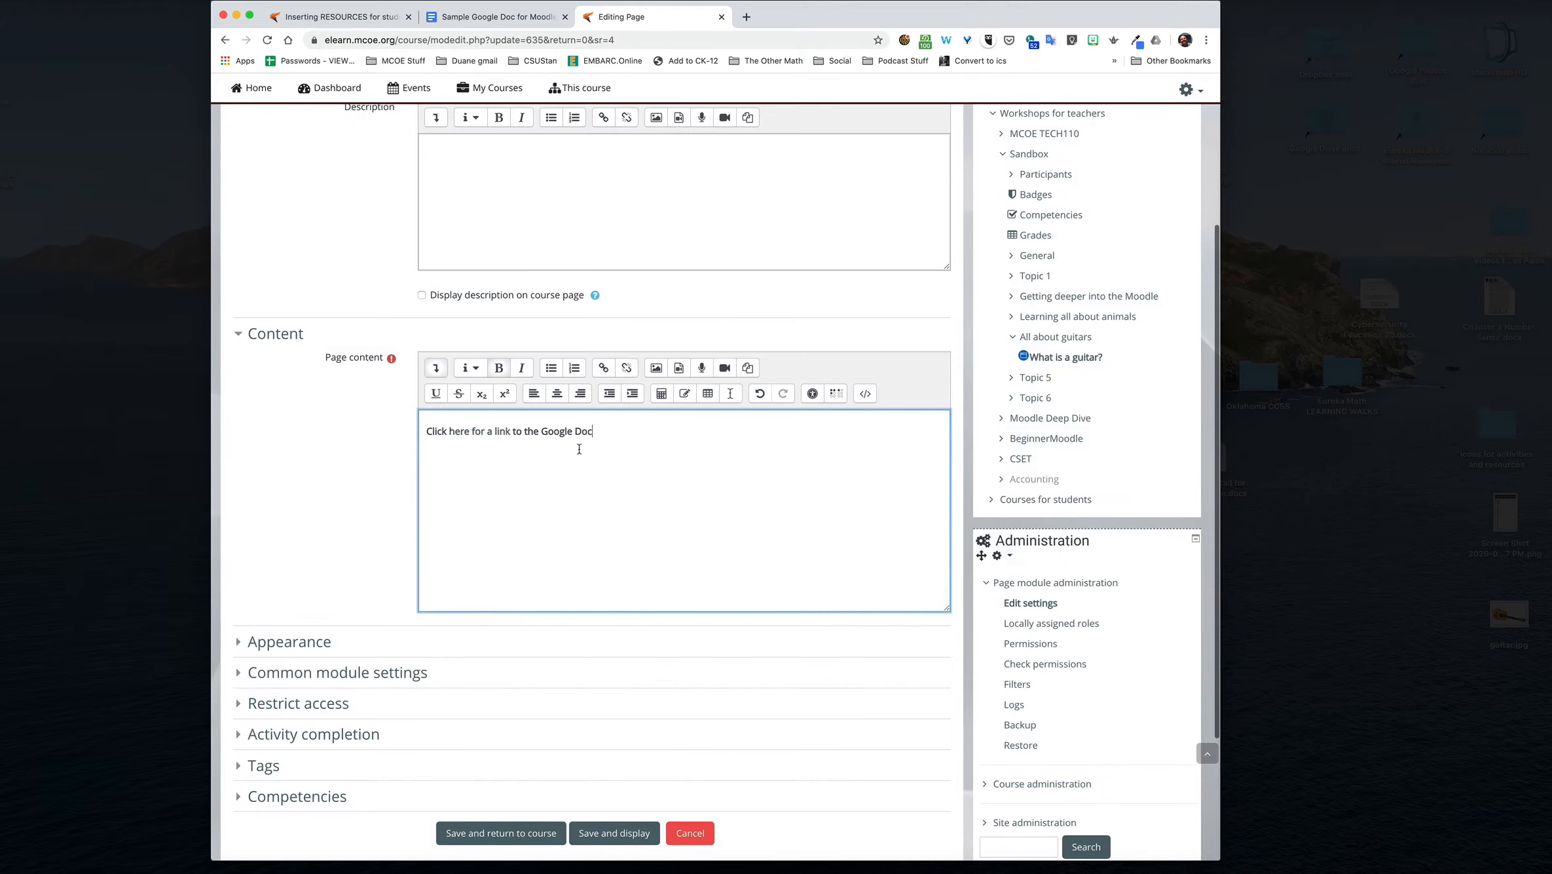
Step: Save and return to the course, then test the Google Doc link on the "What is a guitar?" page and close the opened document
left_click(523, 832)
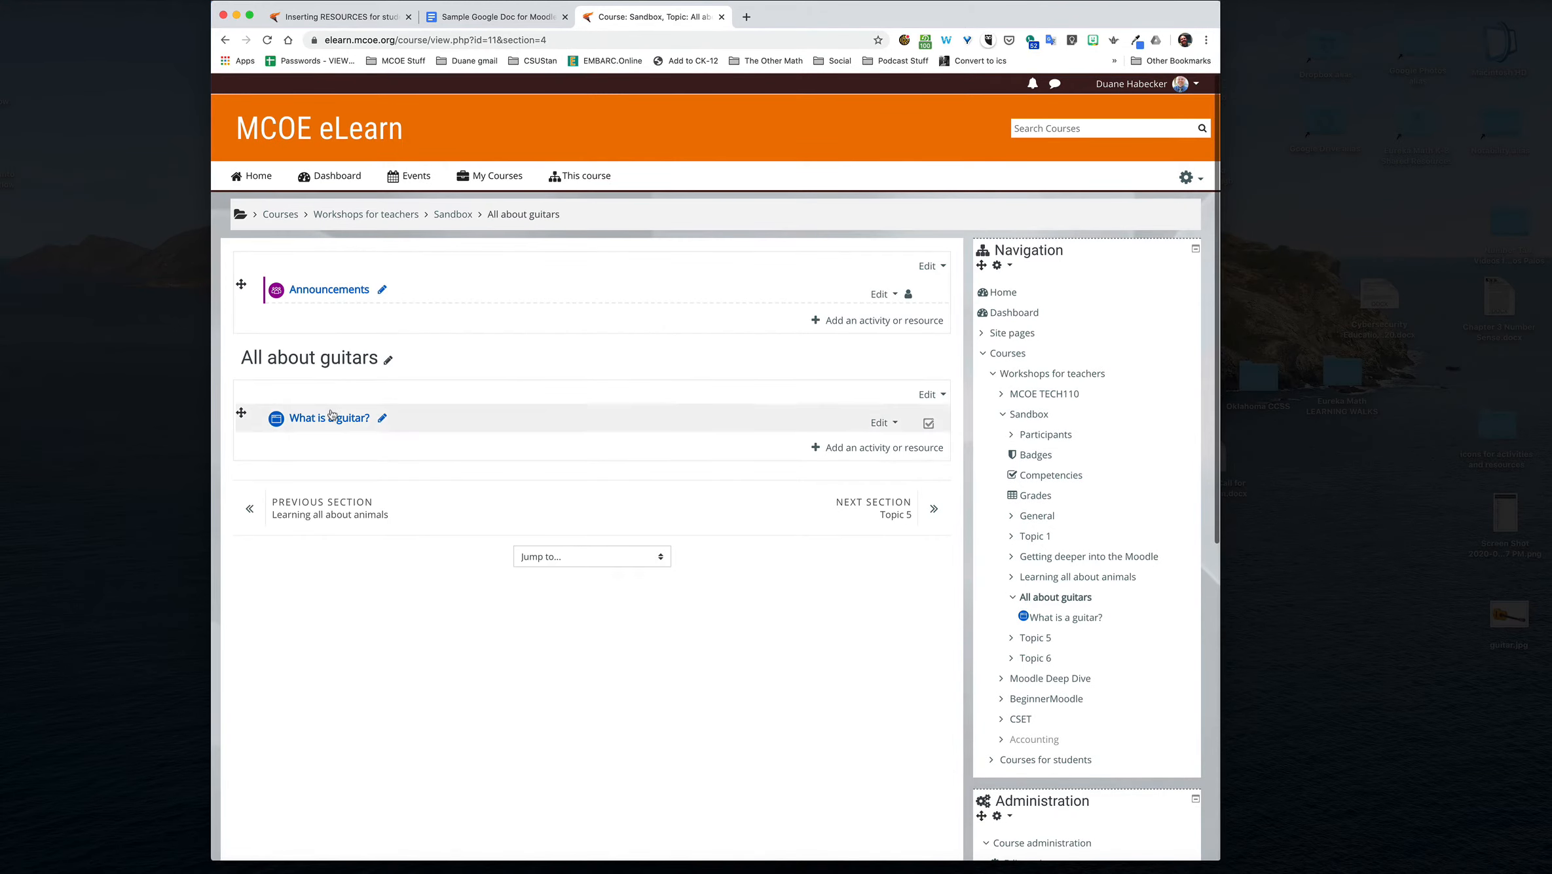
left_click(333, 419)
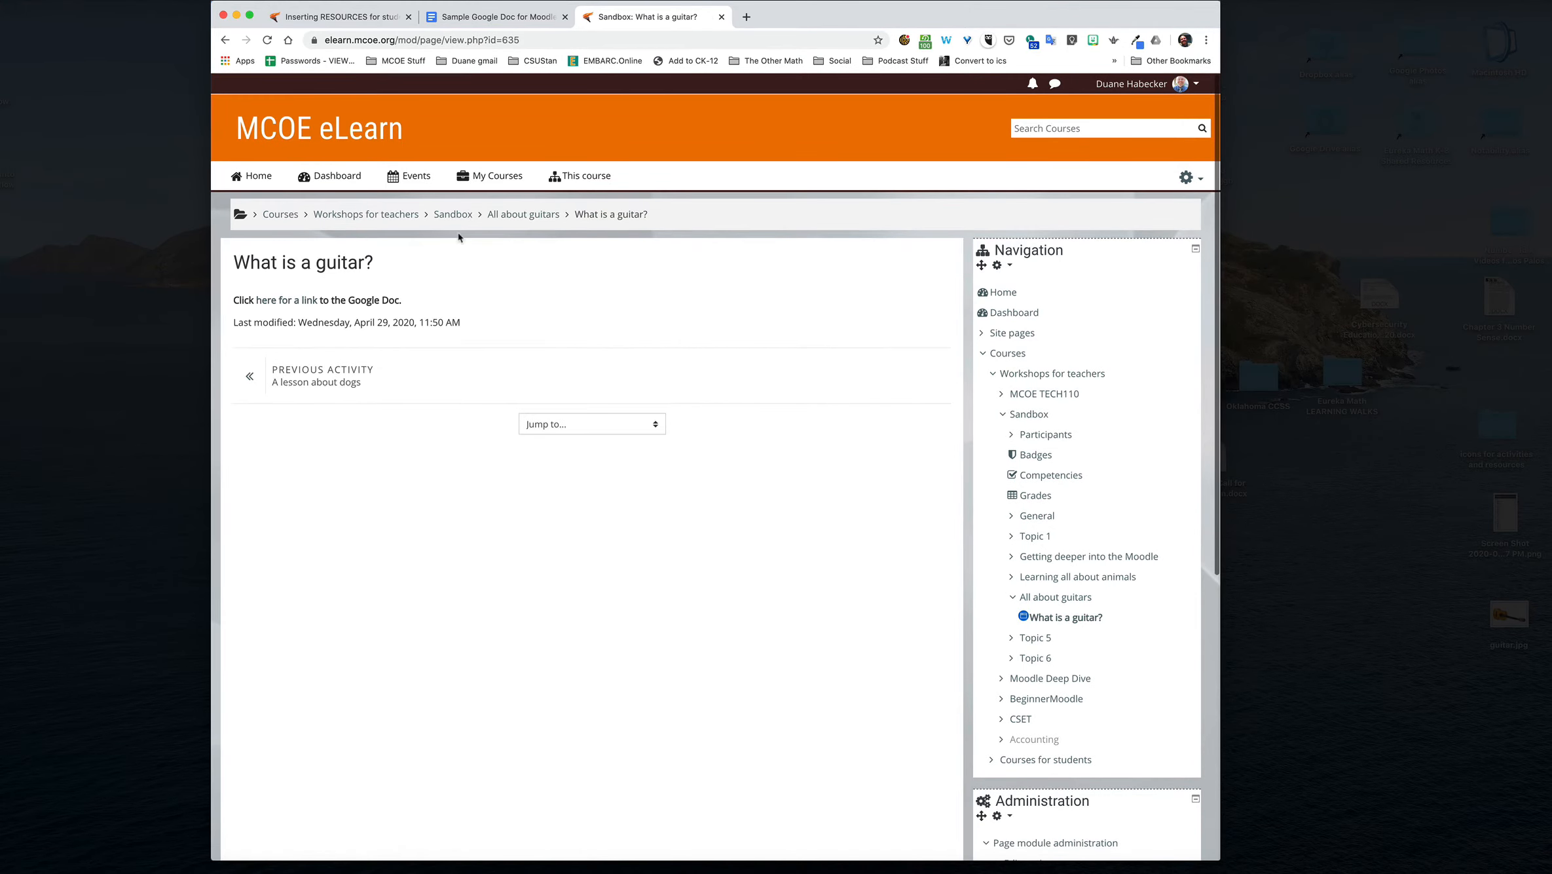
left_click(283, 301)
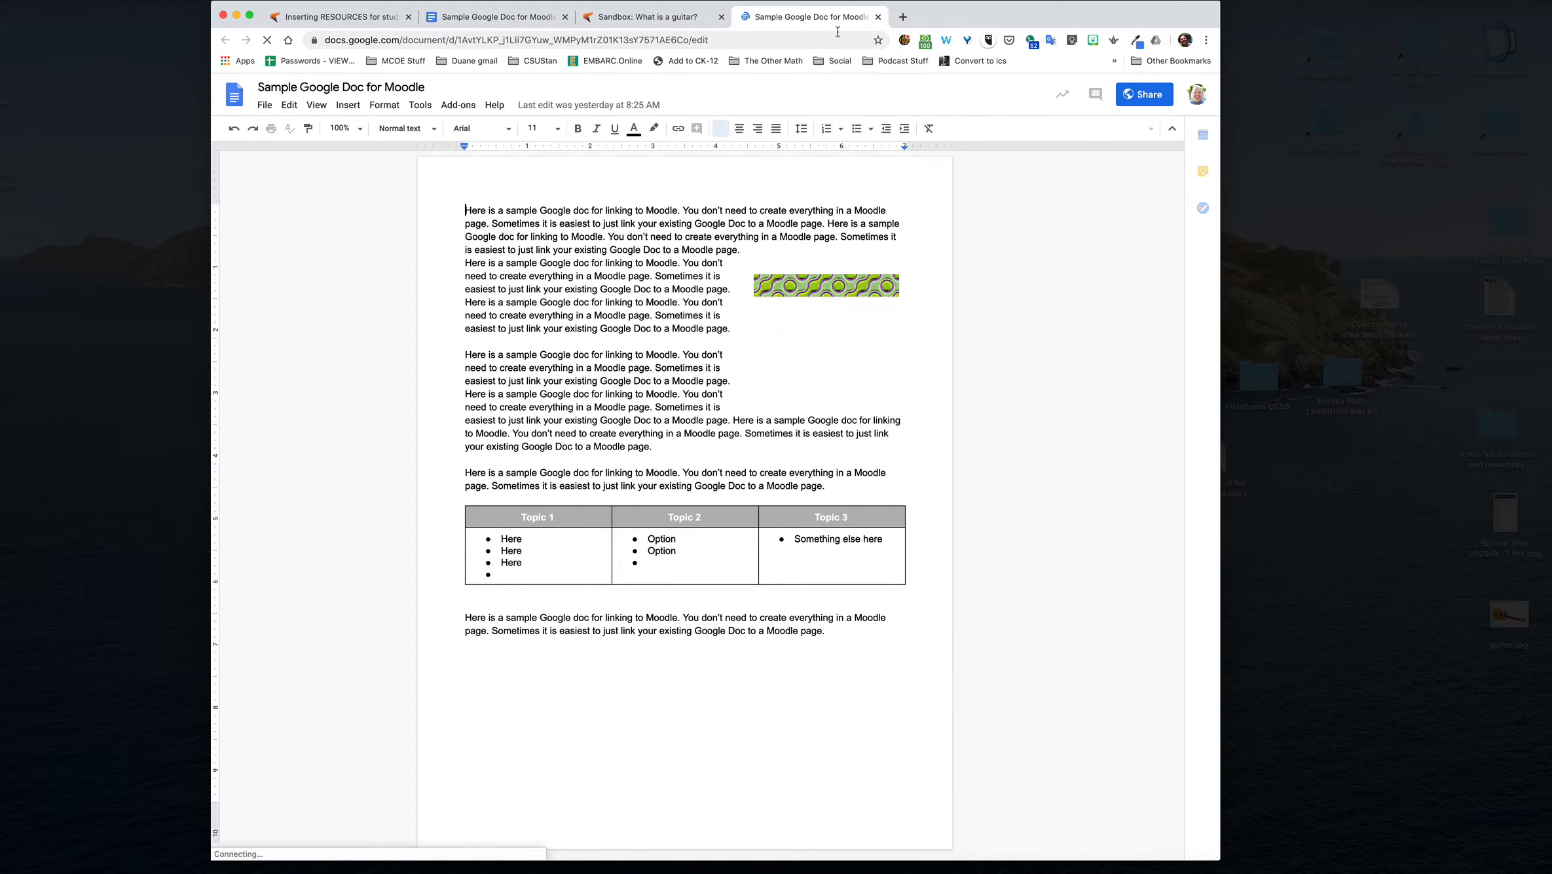
left_click(878, 16)
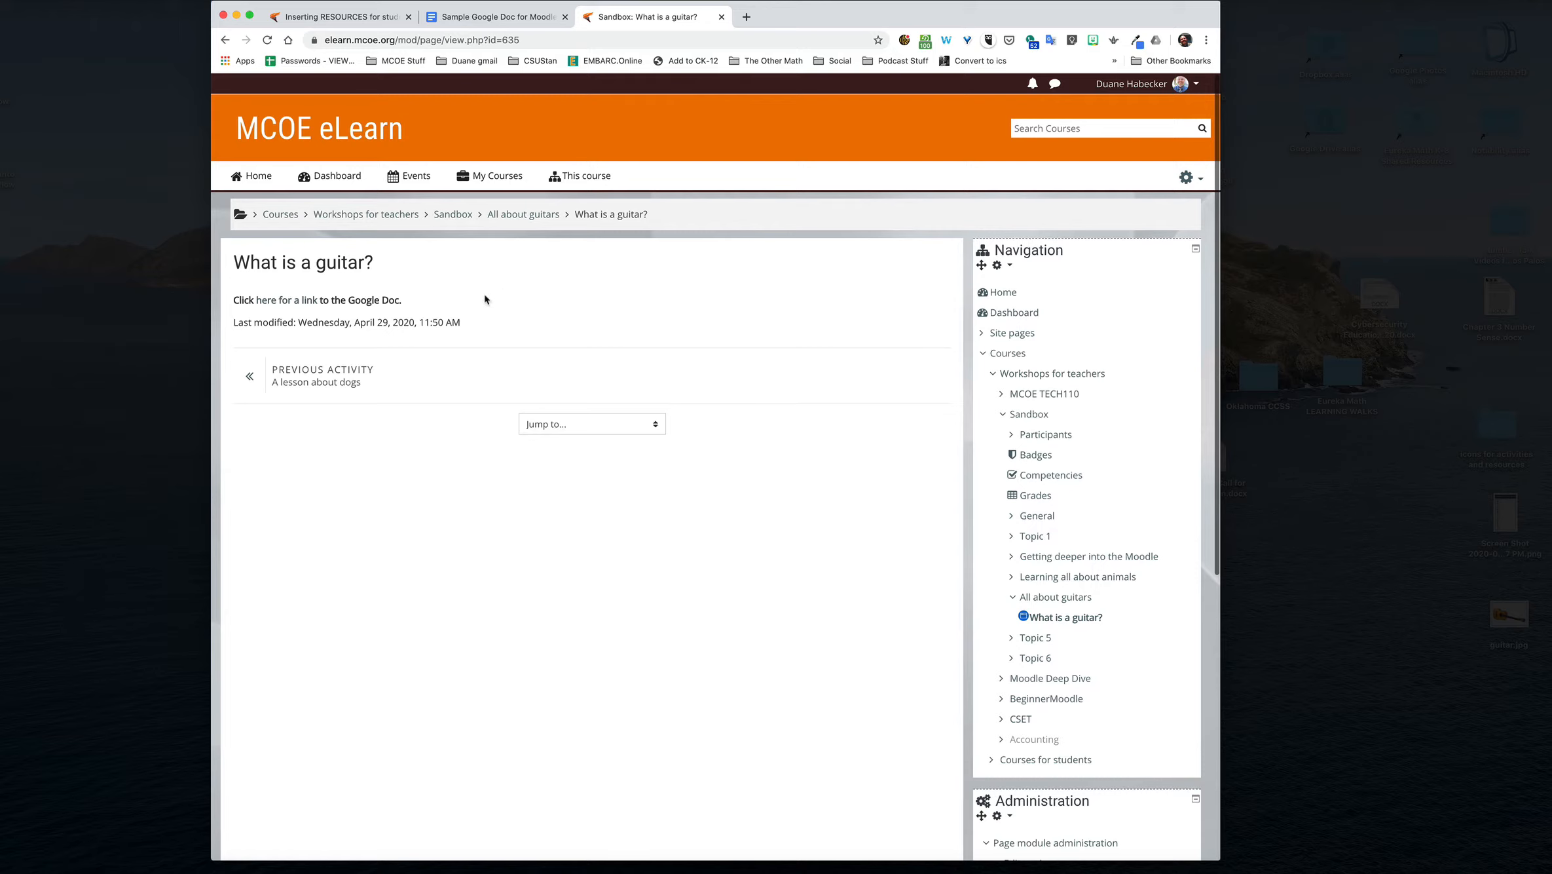
Step: Reopen the "What is a guitar?" page's settings and expand the page content editor's full set of formatting tools
left_click(1189, 175)
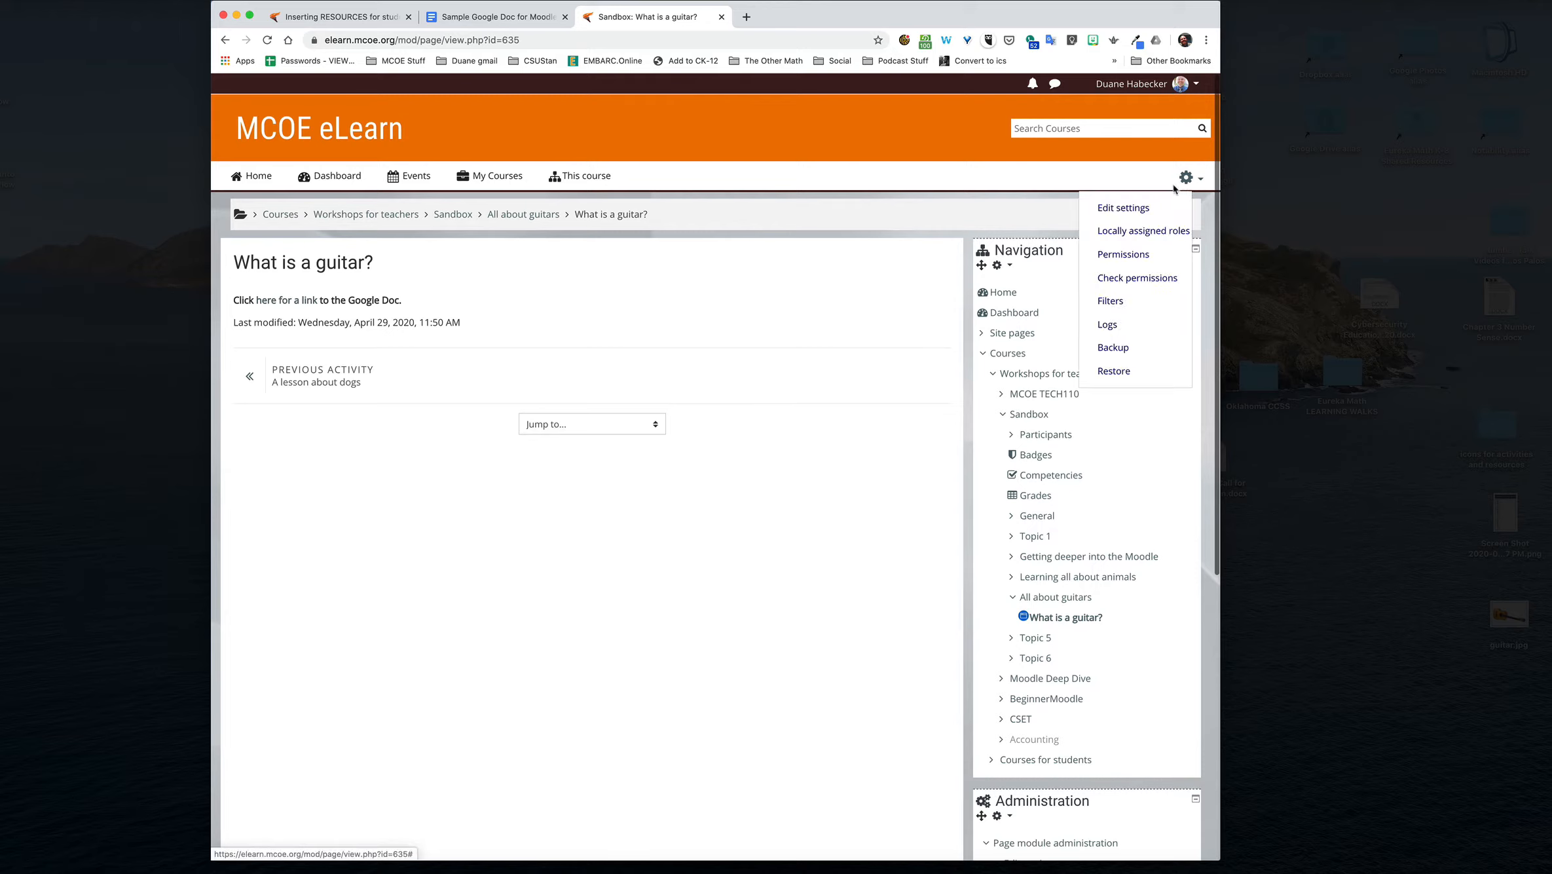
left_click(1114, 207)
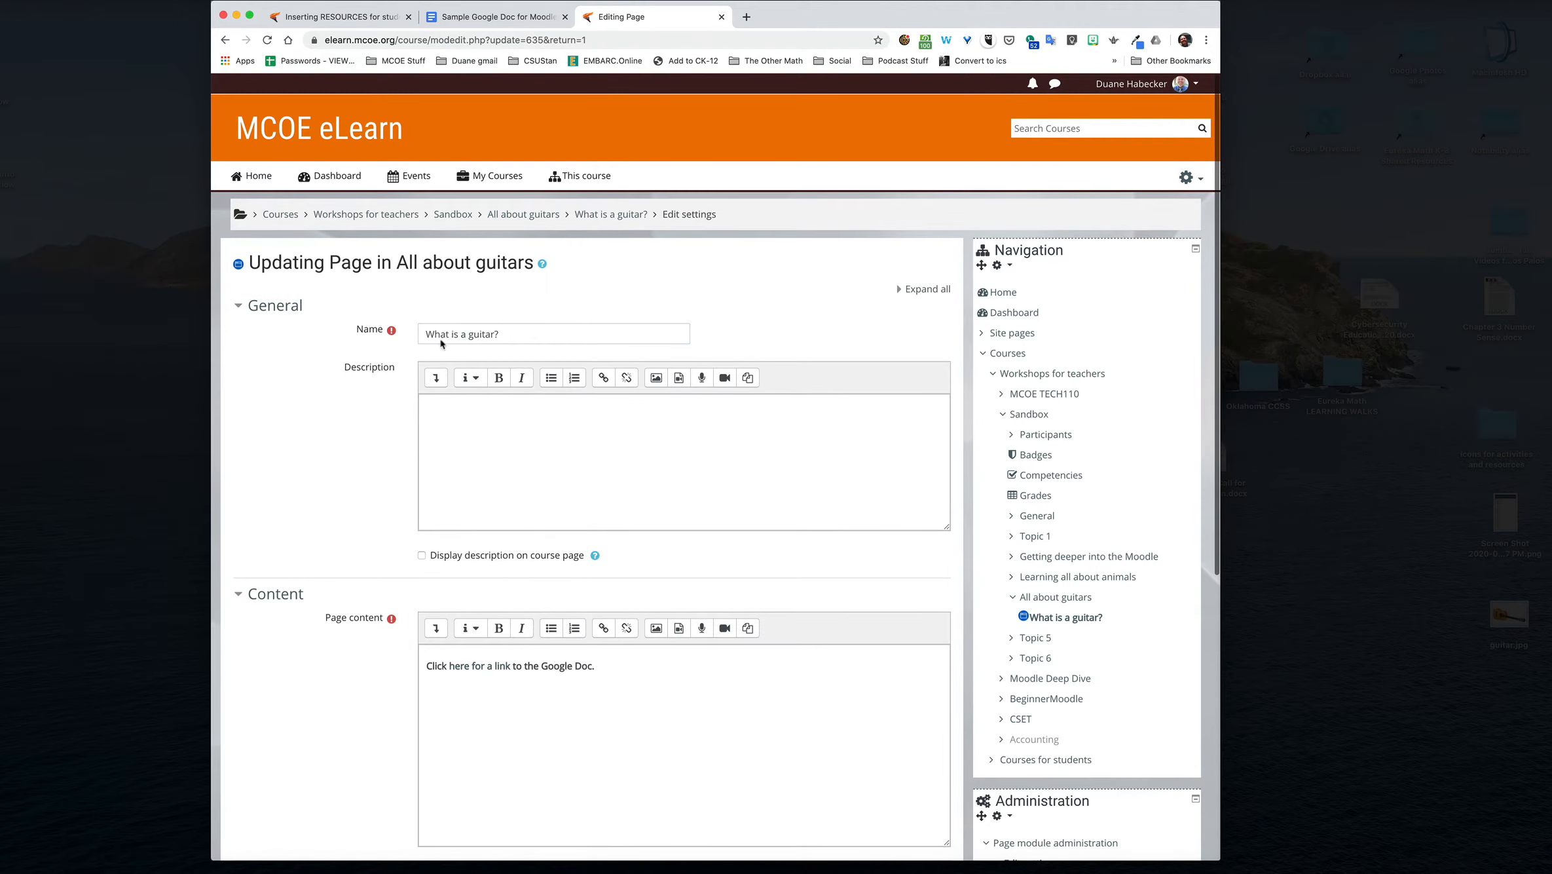
scroll(366, 432, "down", 5)
left_click(620, 466)
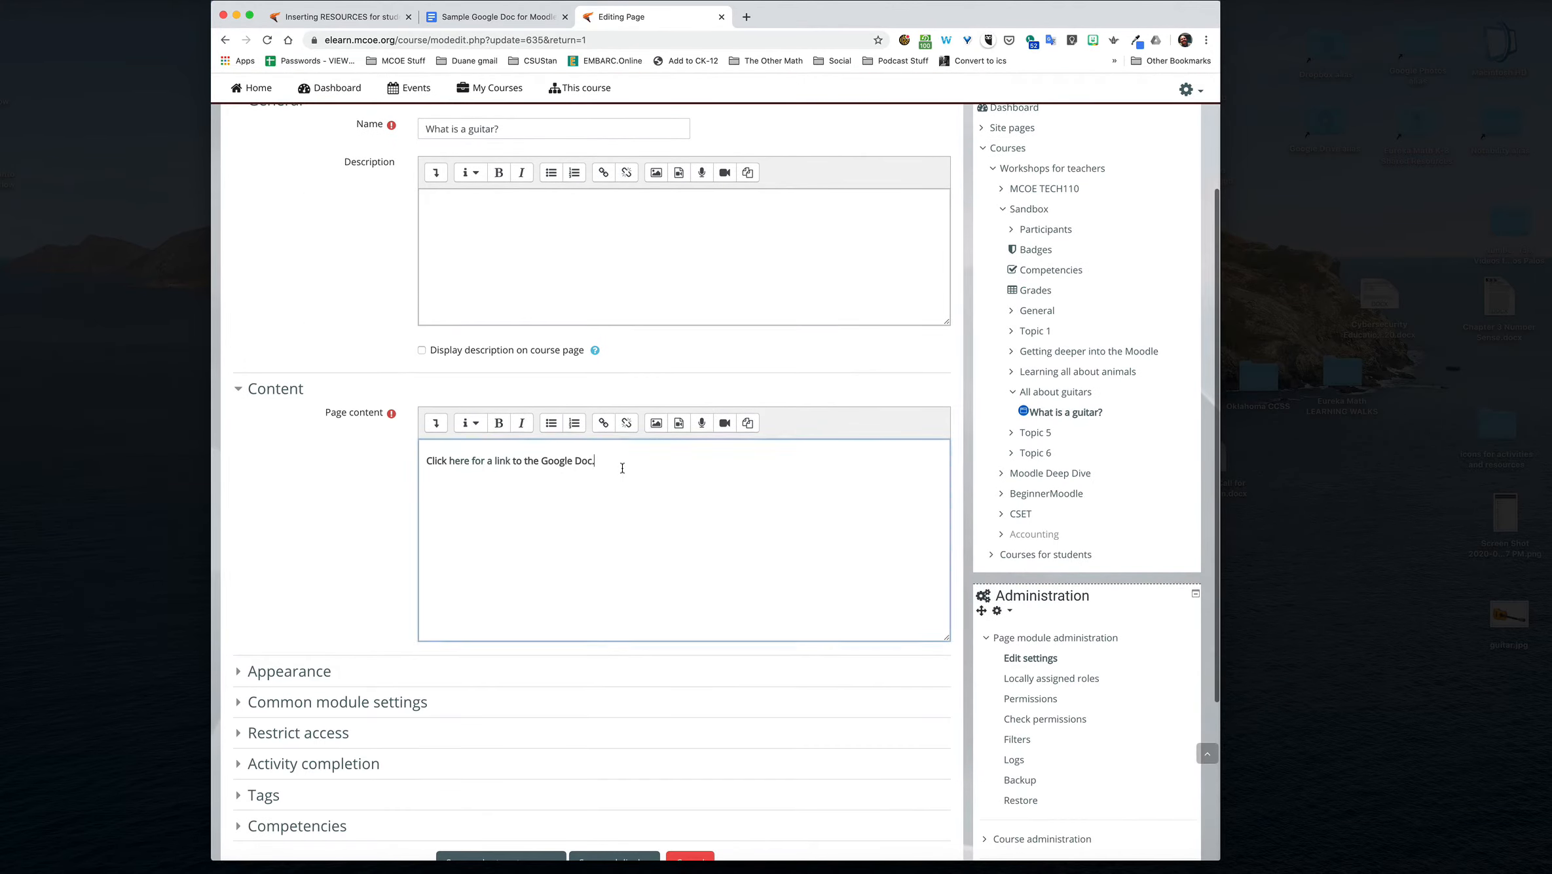
left_click(436, 424)
Step: Add the sentence "Content directly entered into the Moodle page." on a new line above the Google Doc link
left_click(611, 484)
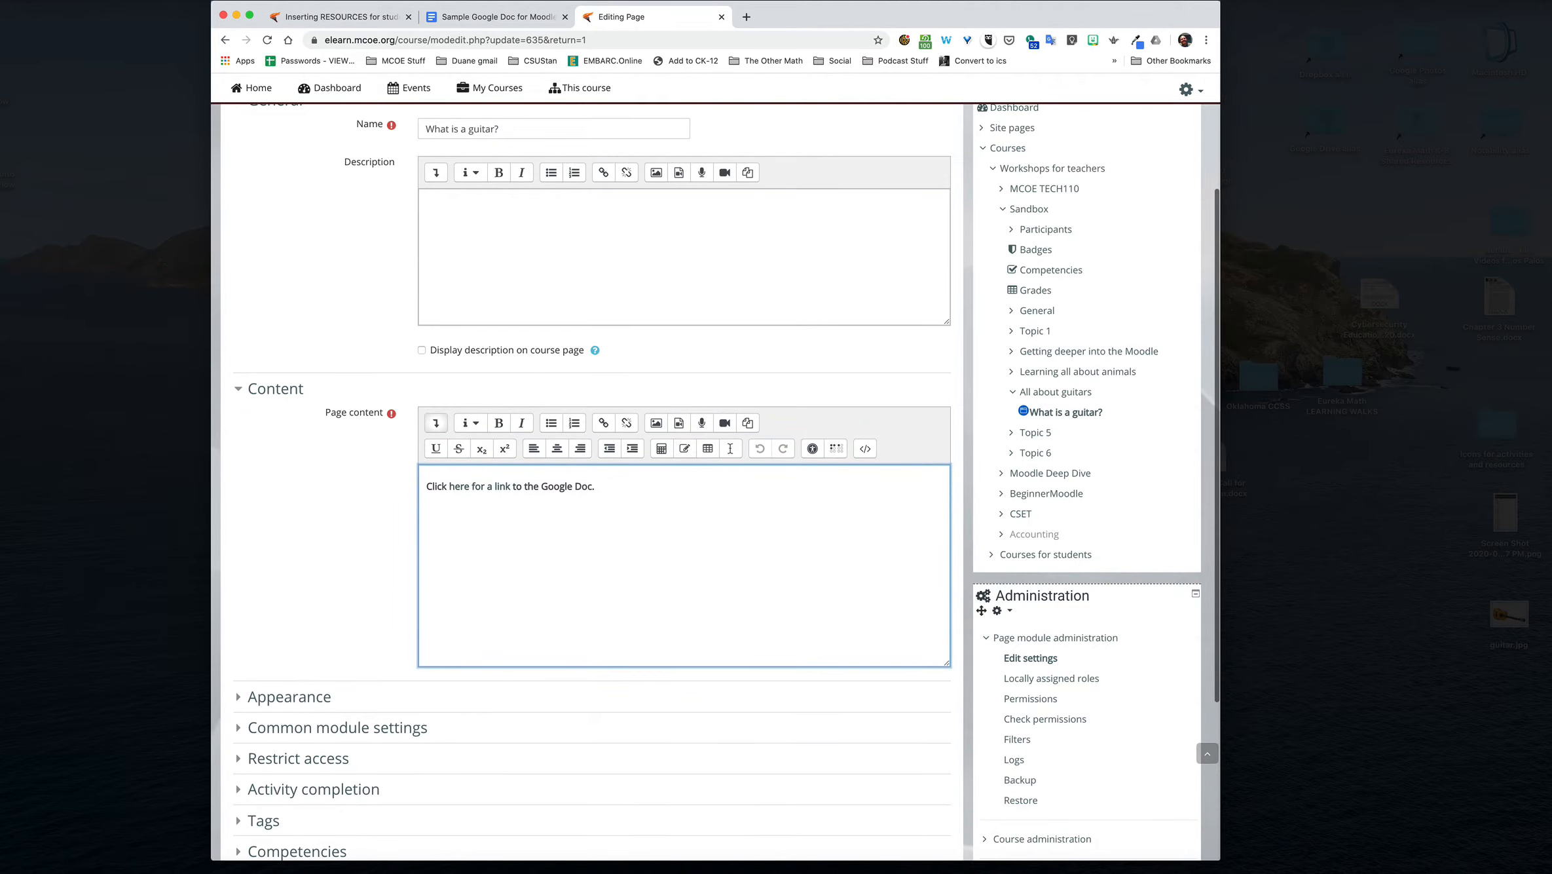
left_click(428, 484)
key("Return")
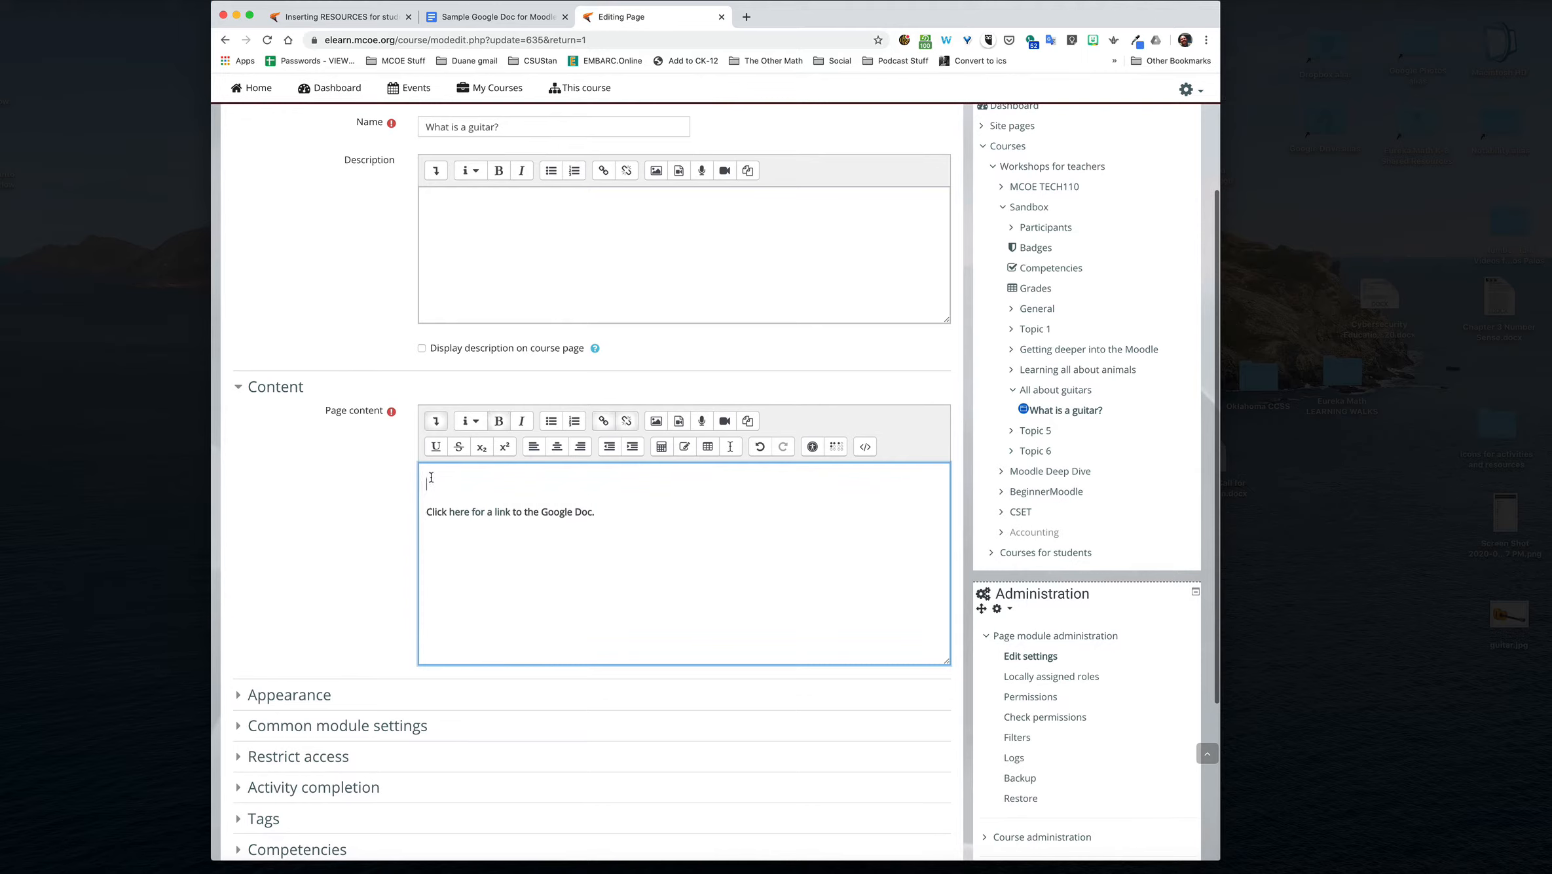
type("Content directly entered into the M")
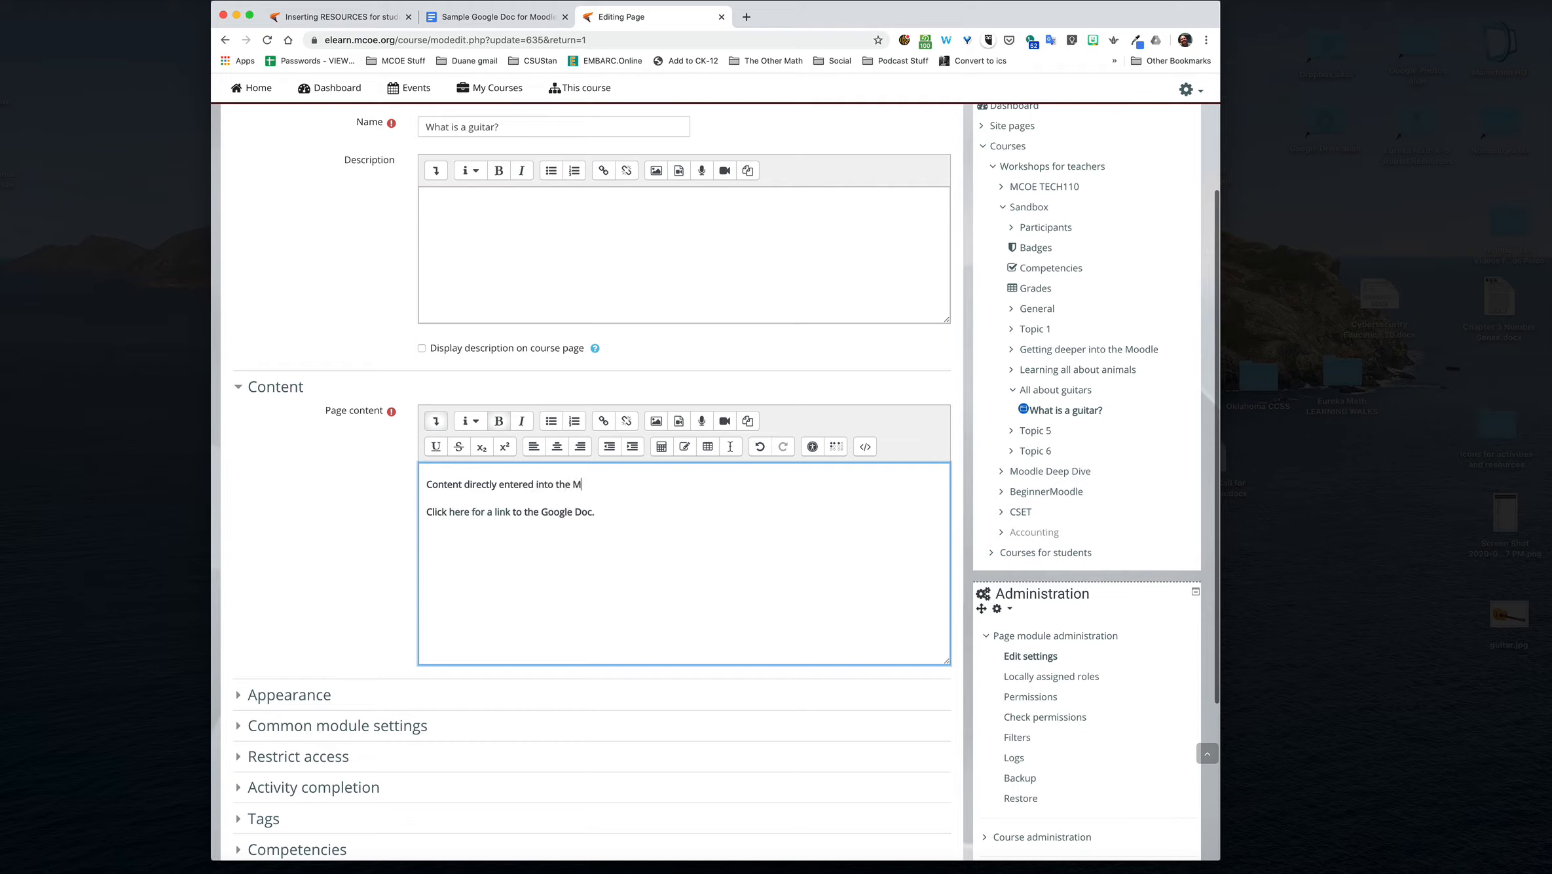
type("oodle page")
Step: Duplicate the new sentence several times to form a paragraph of six copies above the link line
left_click_drag(425, 484, 639, 484)
key("super+c")
key("super+v")
key("super+v")
key("super+v")
key("super+v")
key("super+v")
key("super+v")
left_click(507, 489)
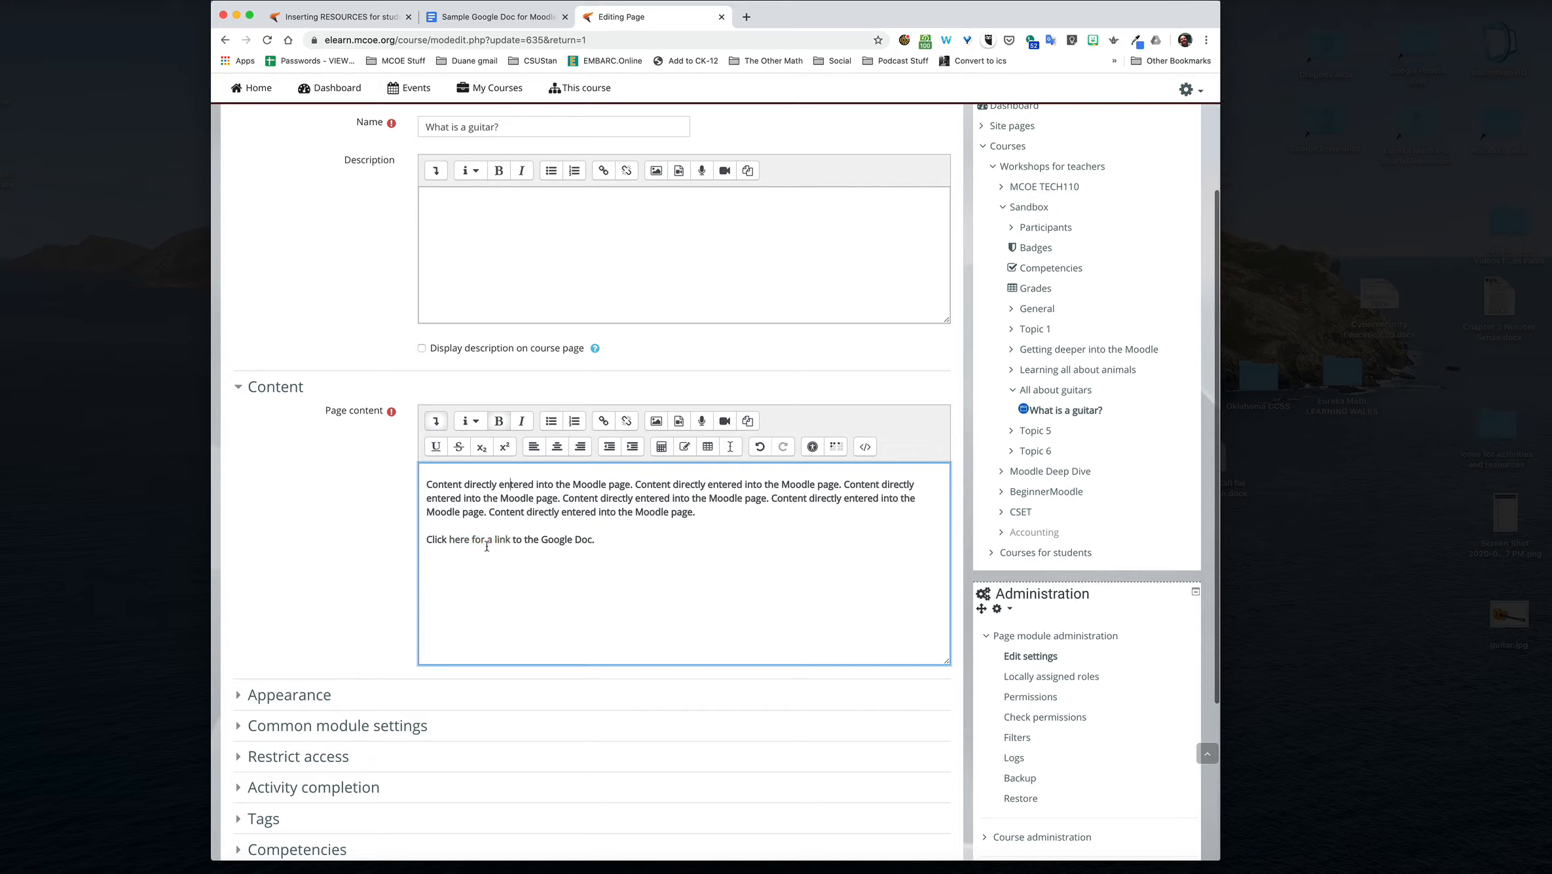
Step: Add the line "Here is guitar..." below the Google Doc link, followed by an empty line
left_click(600, 539)
key("Return")
key("Return")
type("Here is guitar...")
key("Return")
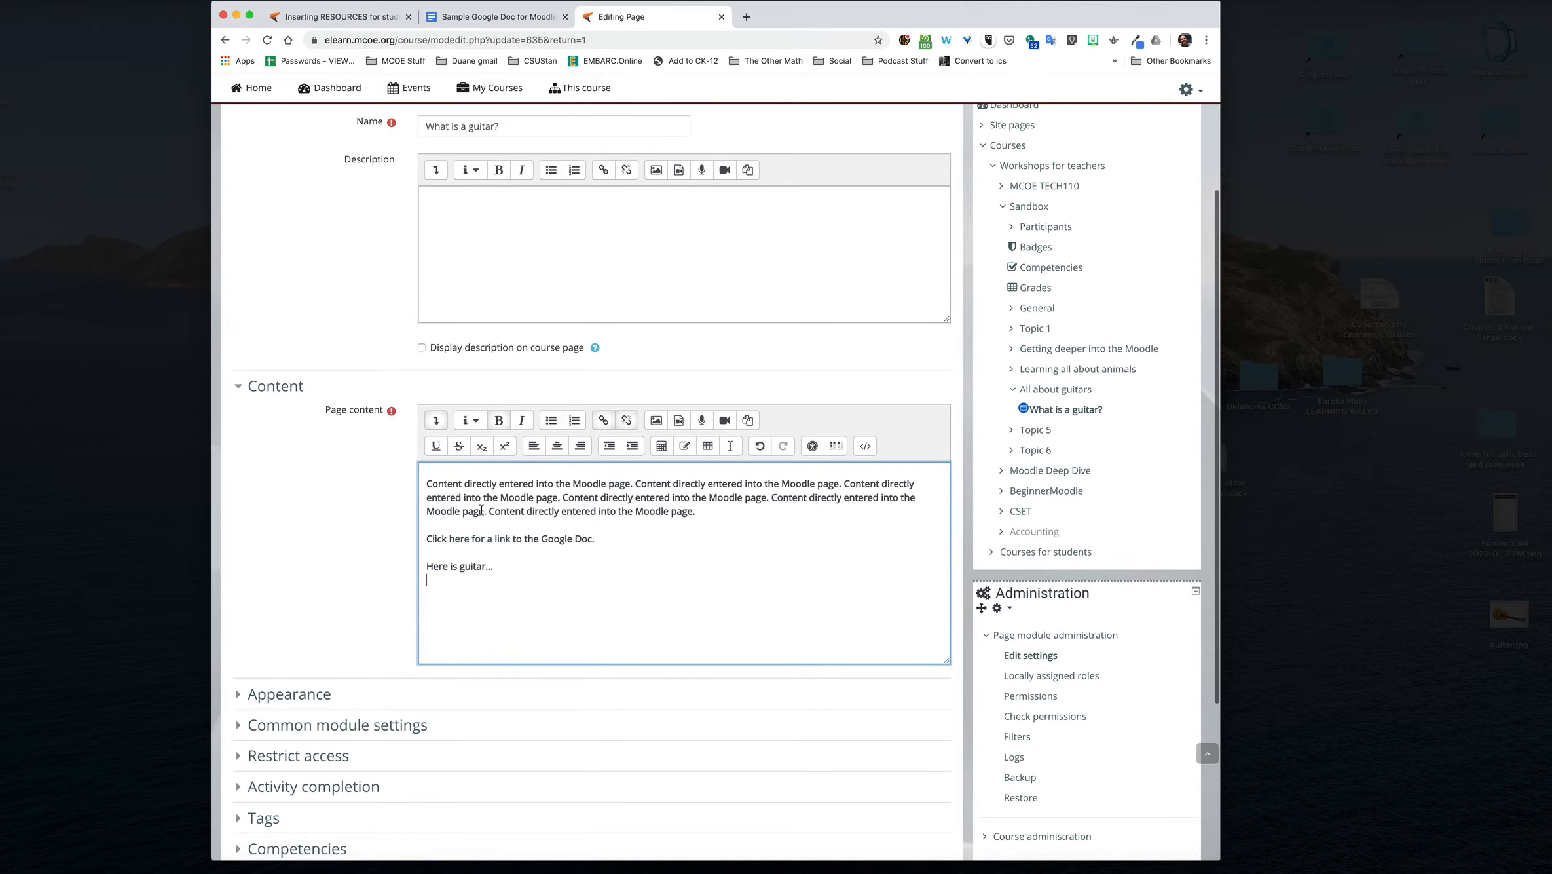
Step: Start inserting an image on the empty line and upload guitar.jpg from the Desktop as its source
left_click(655, 421)
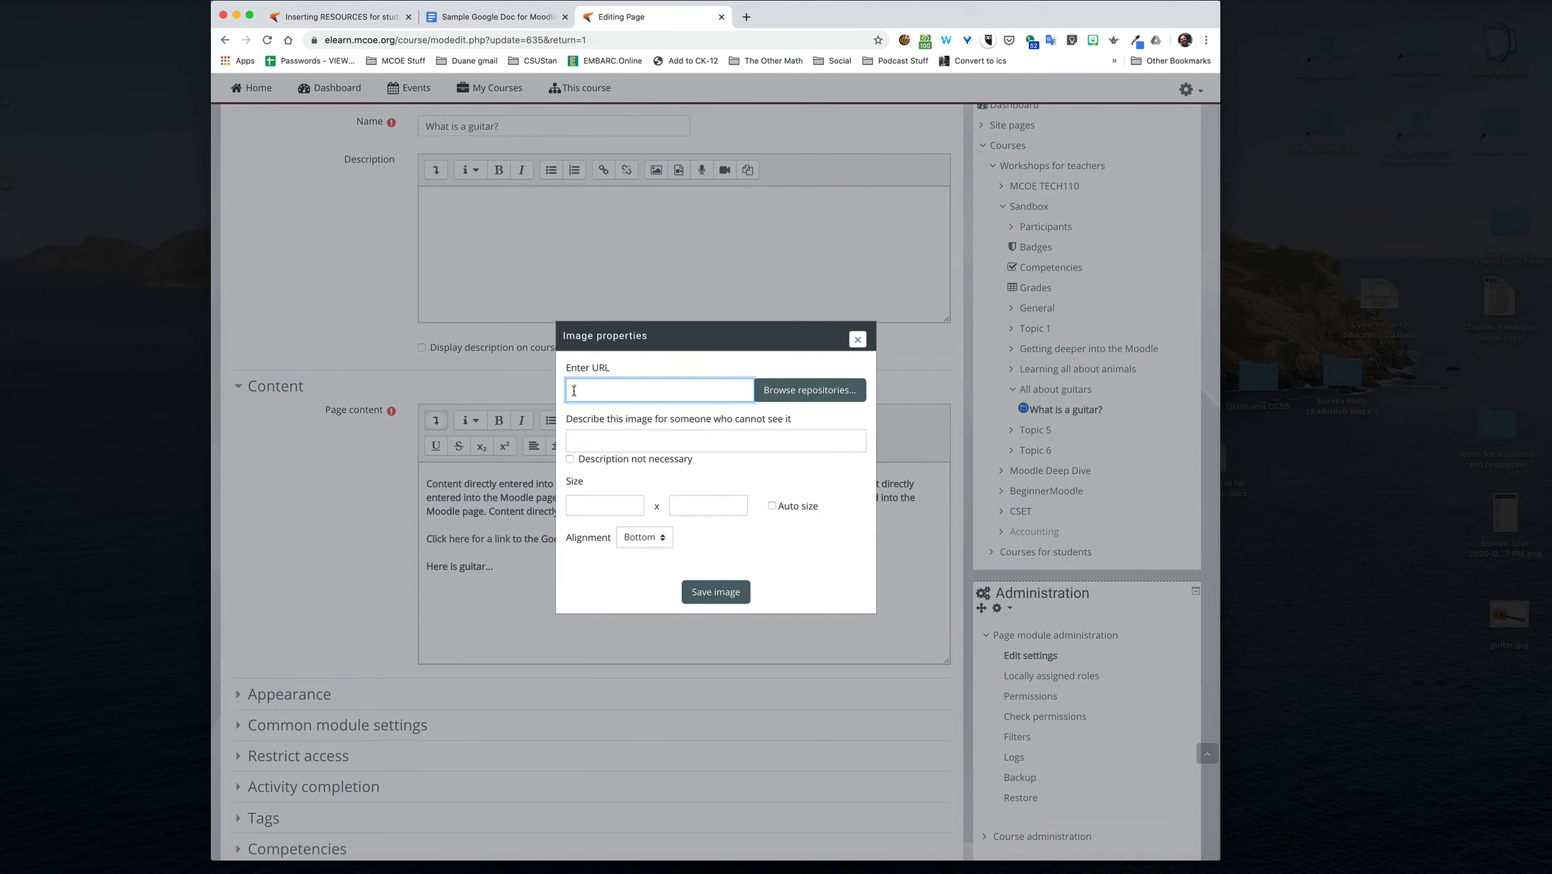
left_click(792, 391)
left_click(557, 418)
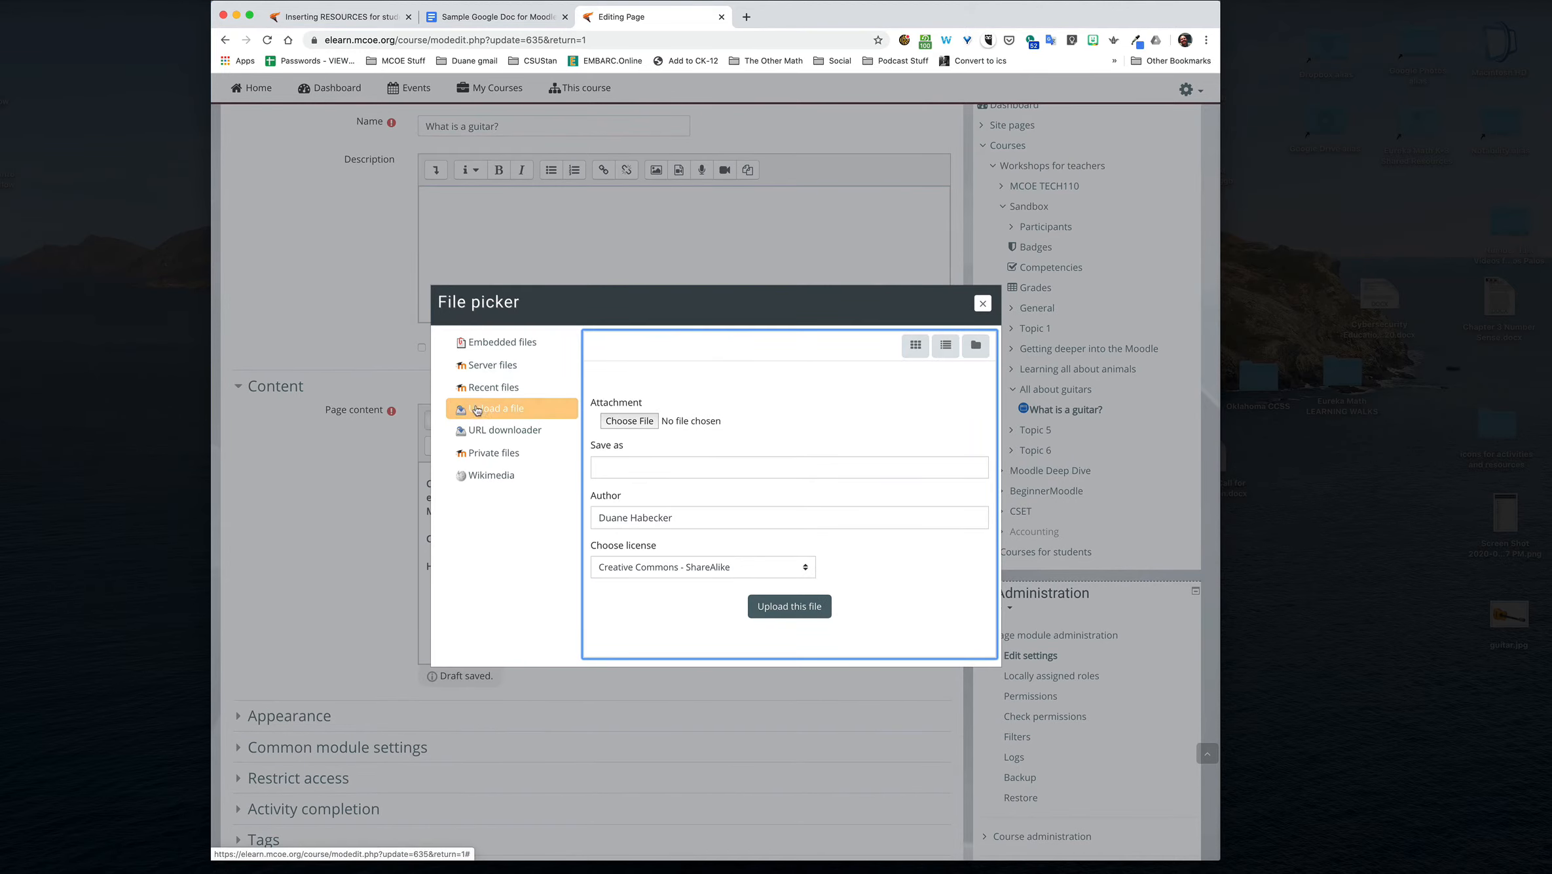
left_click(627, 421)
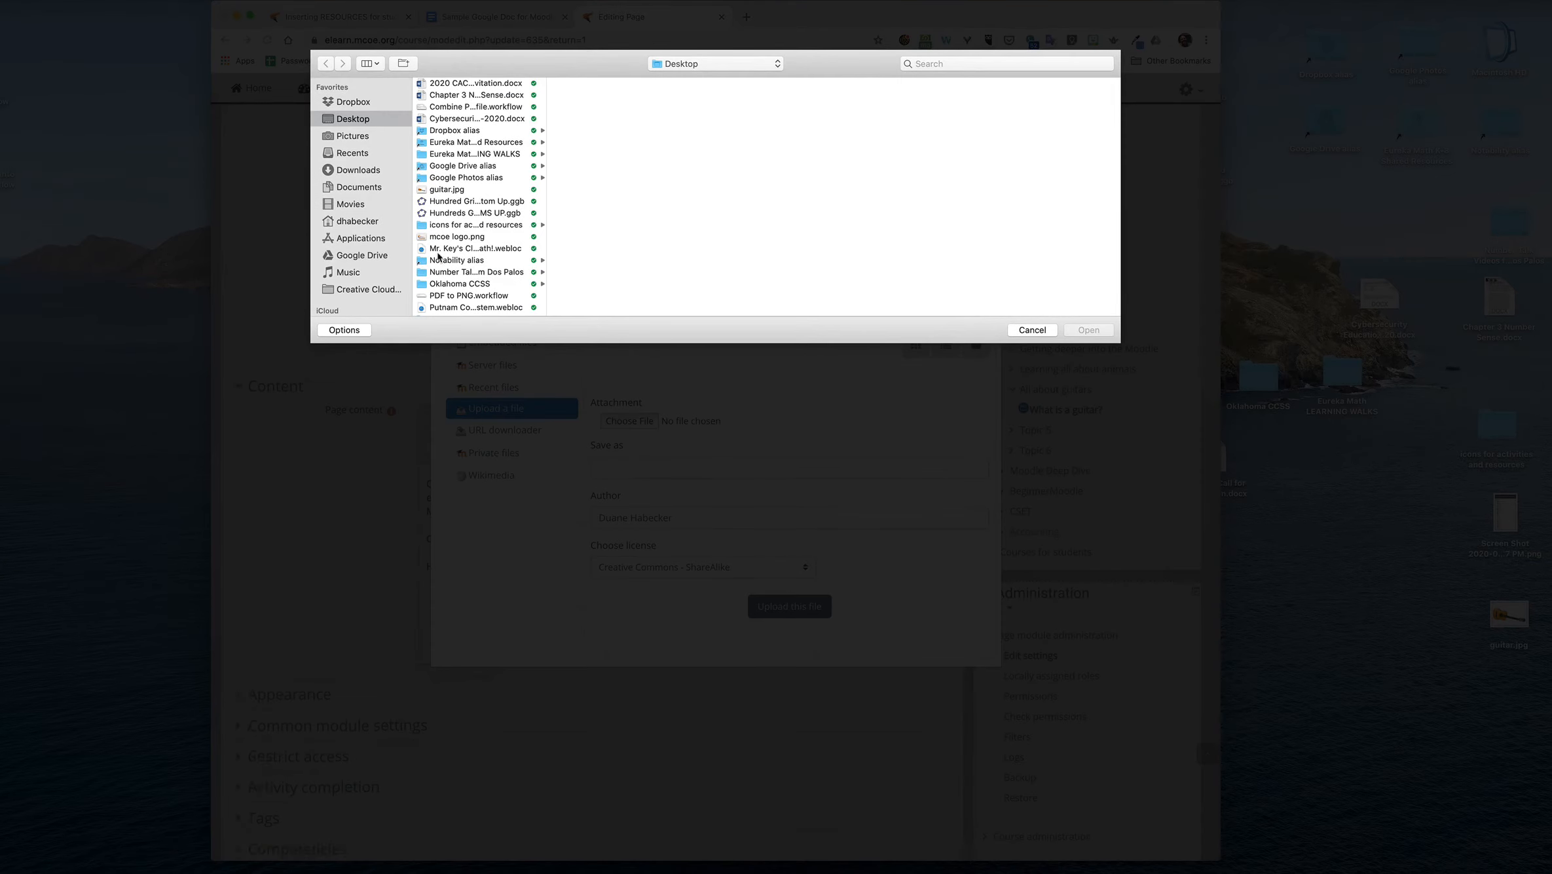
left_click(440, 189)
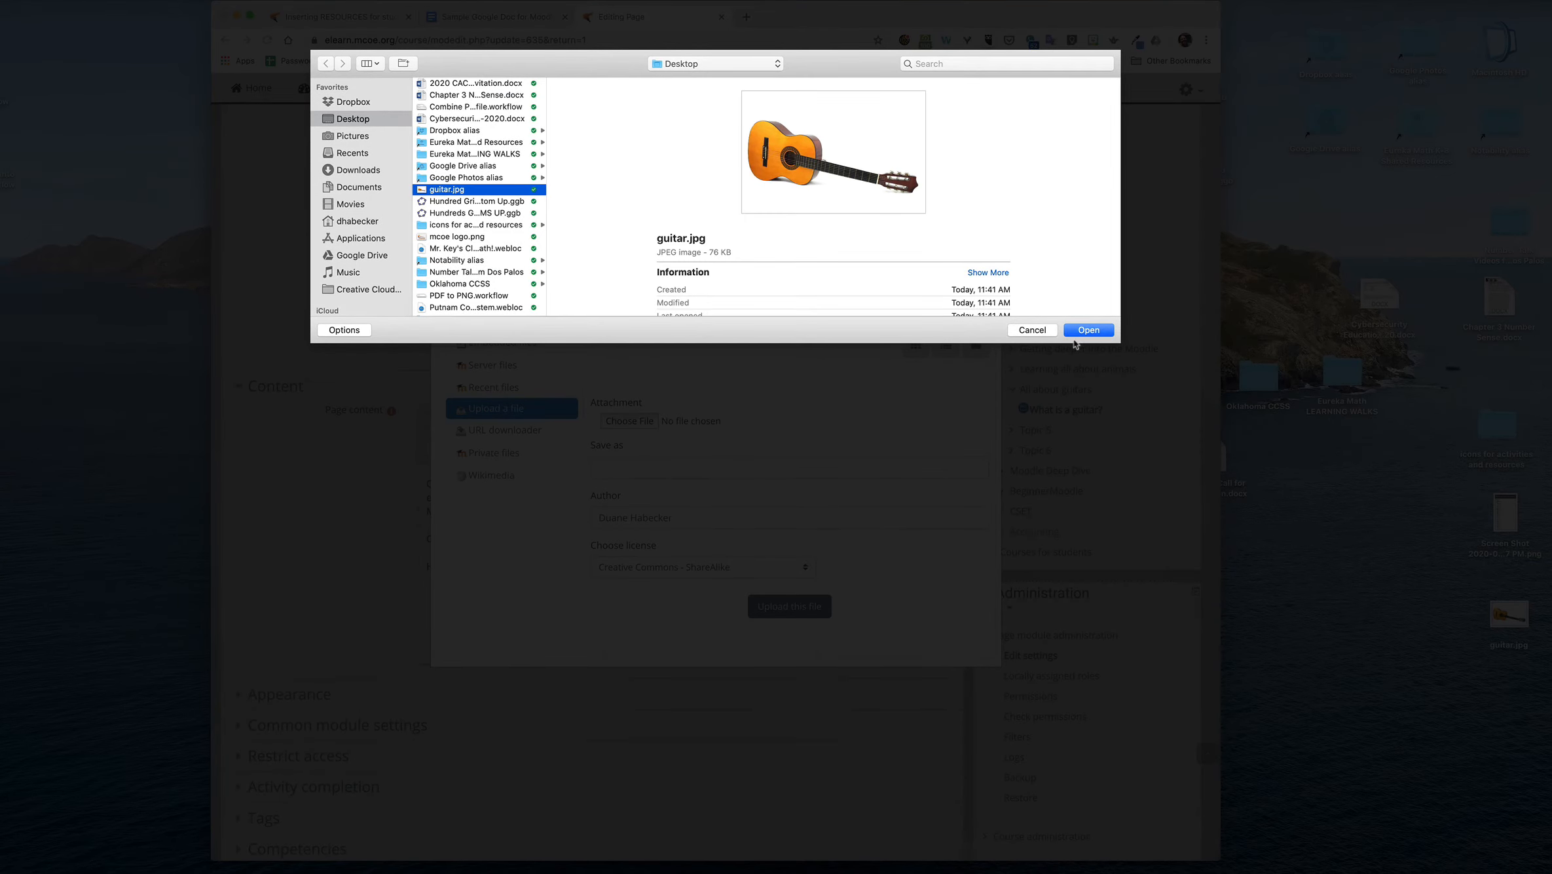
left_click(1093, 330)
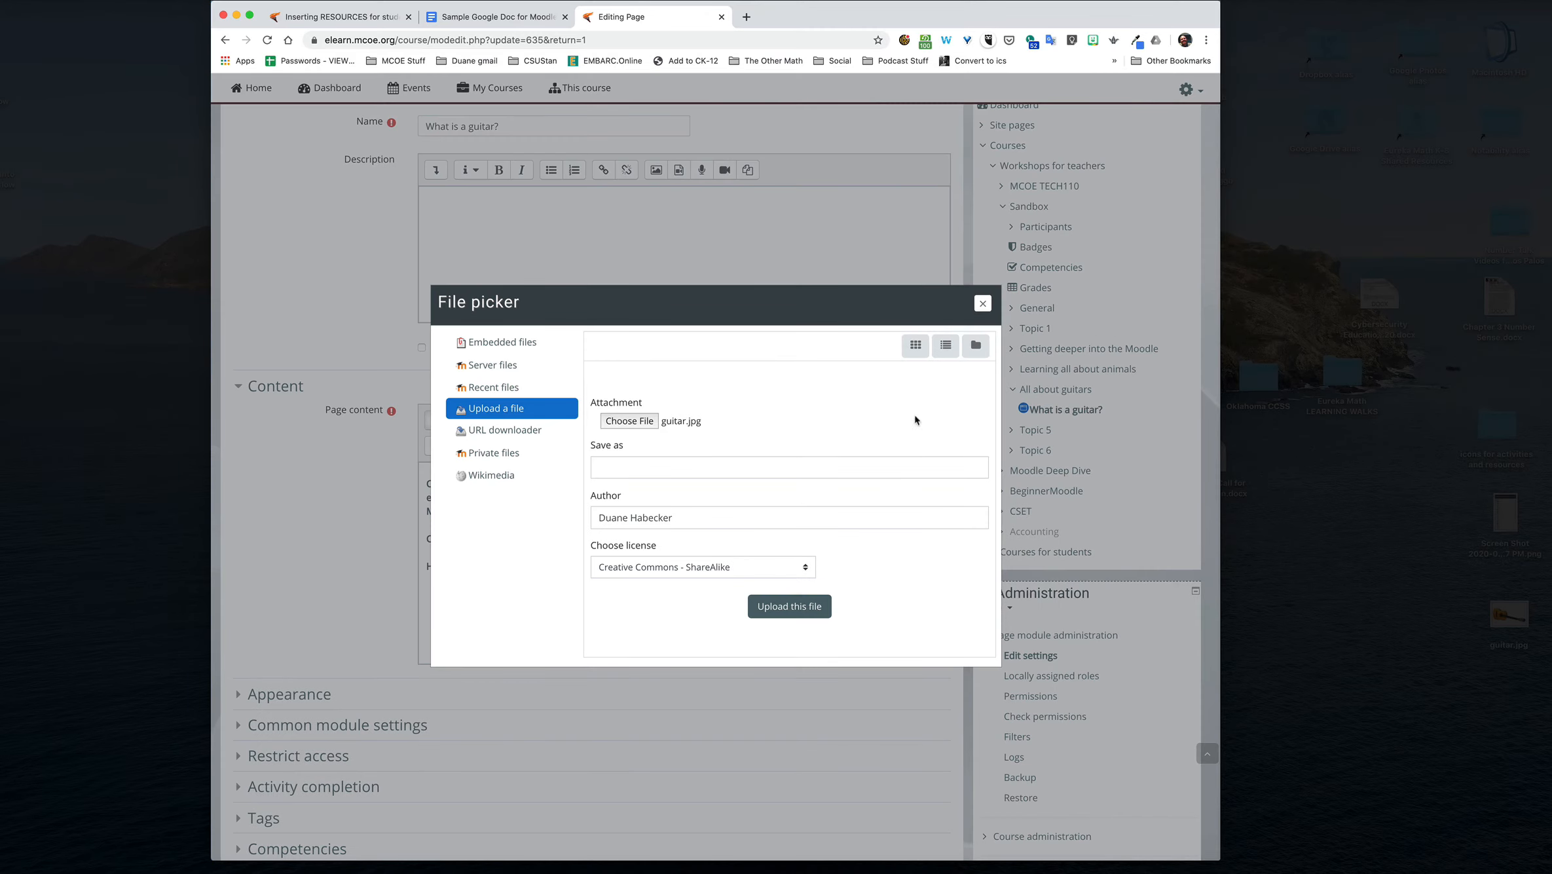
left_click(794, 608)
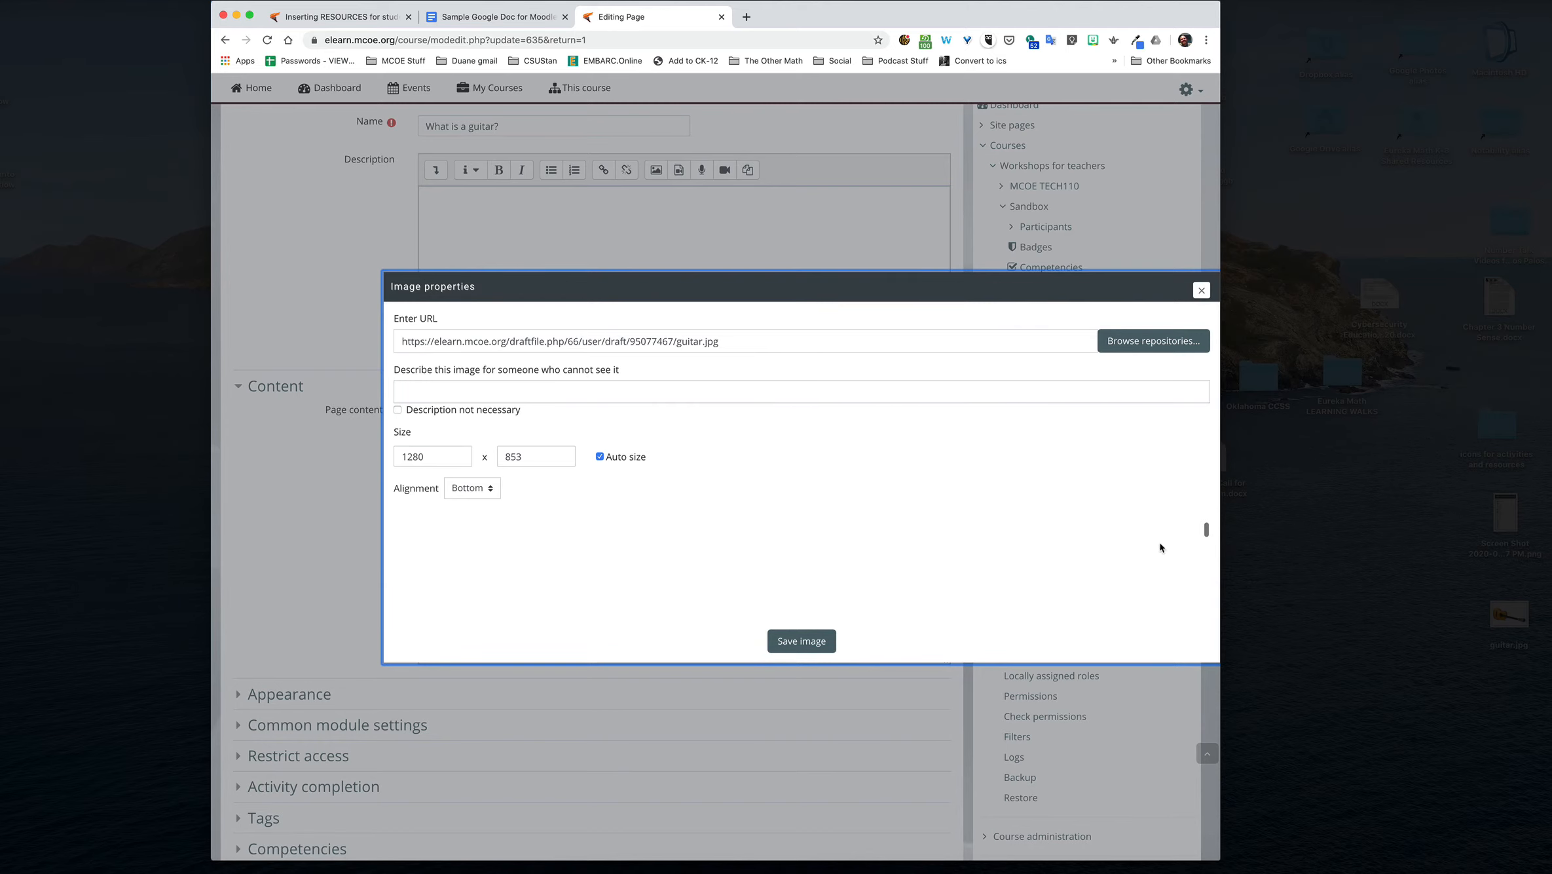
Step: Narrow the browser window to fit the image properties and enter "guitar picture" as the image description
left_click_drag(1220, 504, 1022, 501)
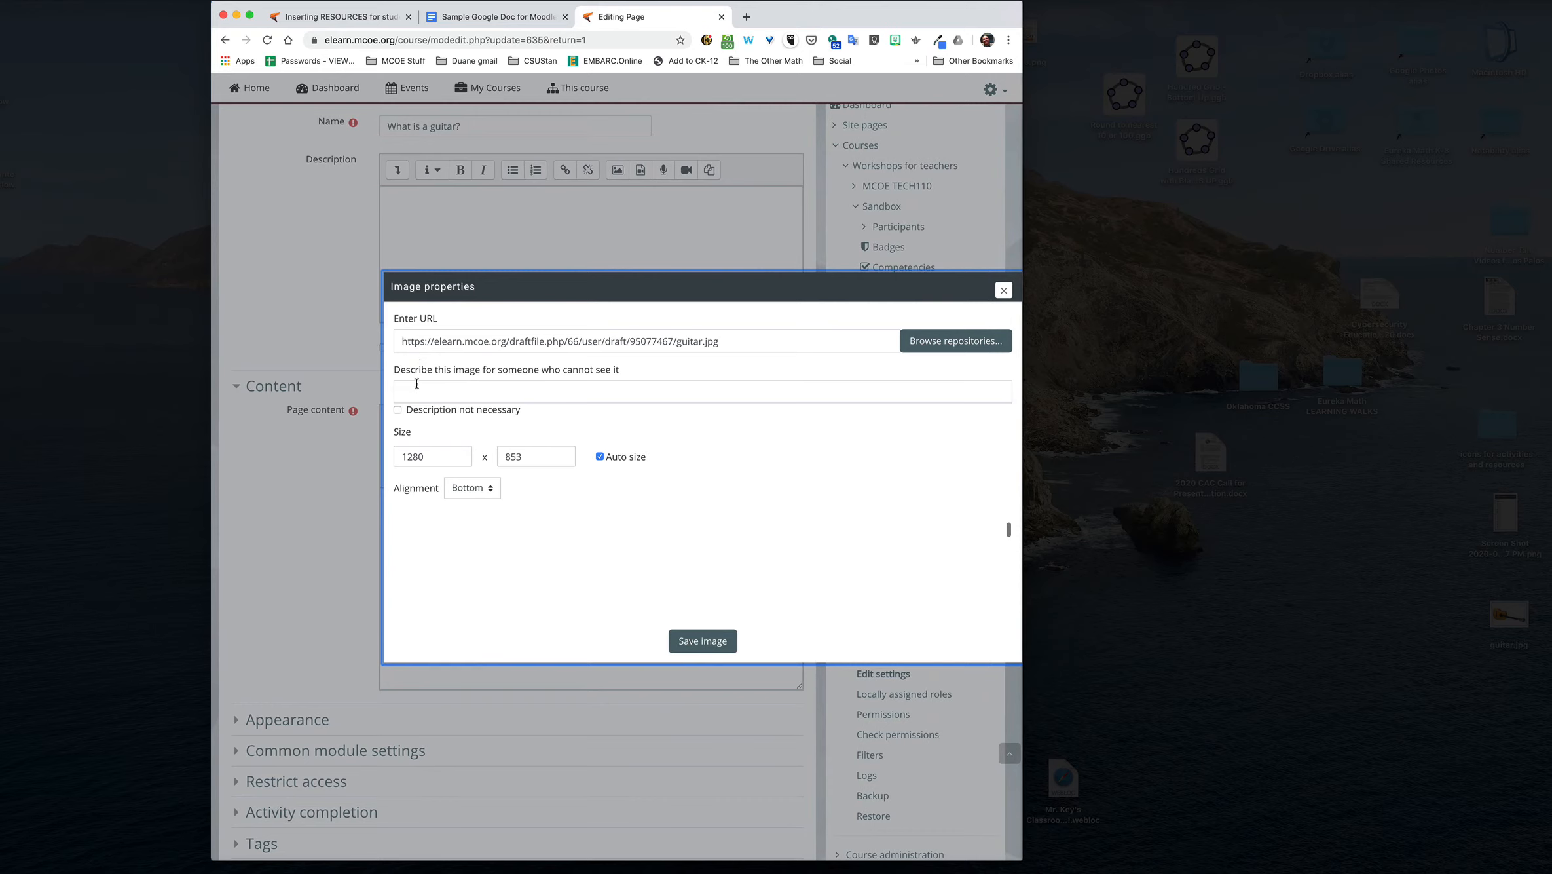
left_click(535, 392)
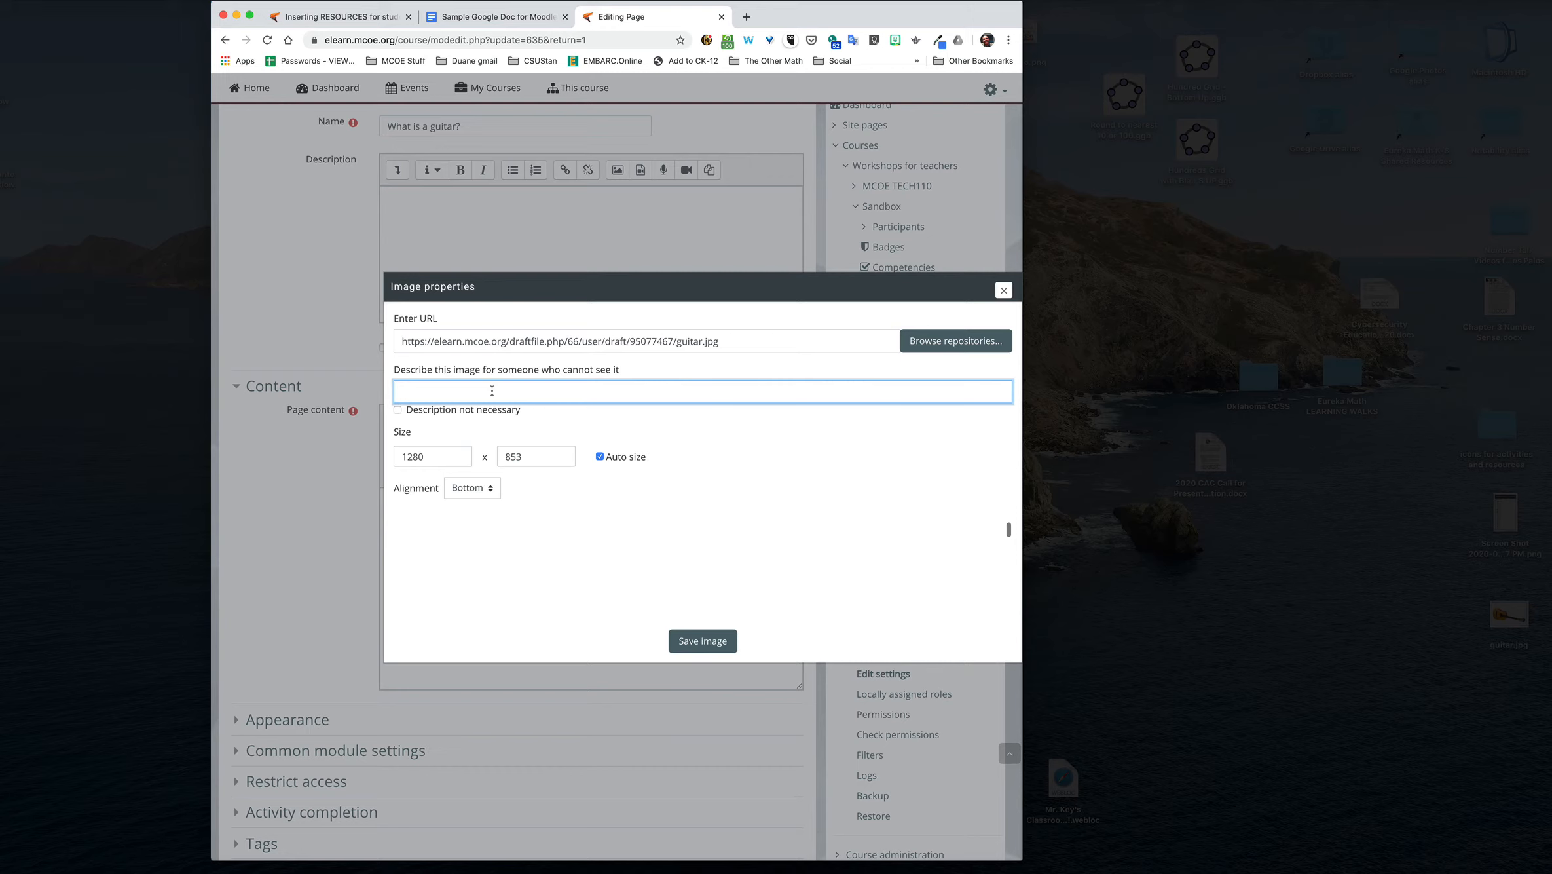
type("guitar picutre")
key("BackSpace")
type("ture")
Step: Set the guitar image's width to 400 with auto size kept on, and save the image into the page
double_click(413, 457)
double_click(329, 456)
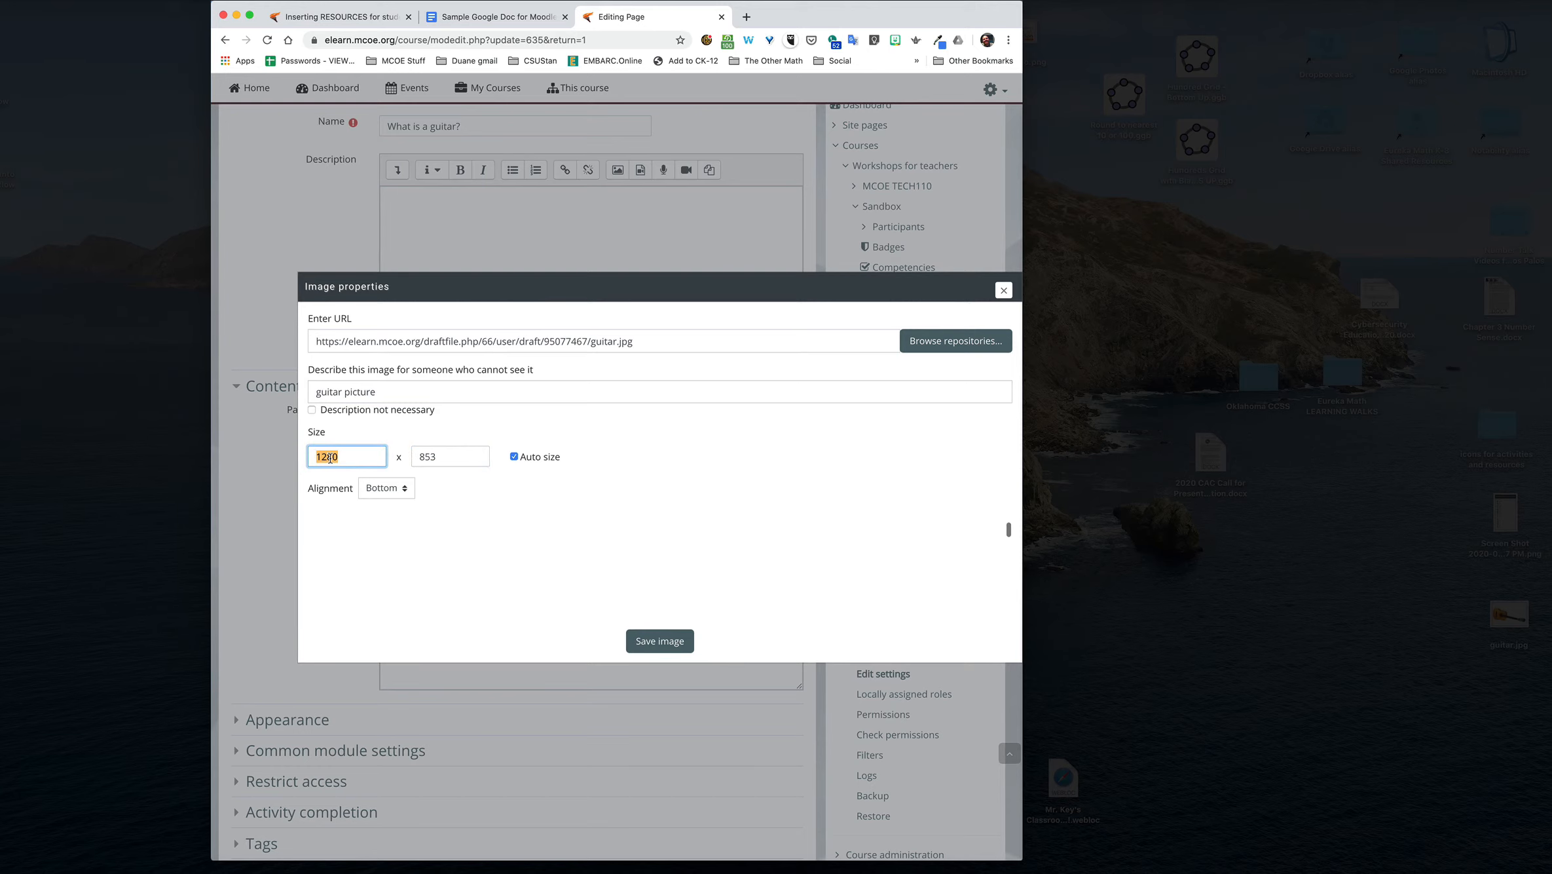
type("400")
double_click(415, 453)
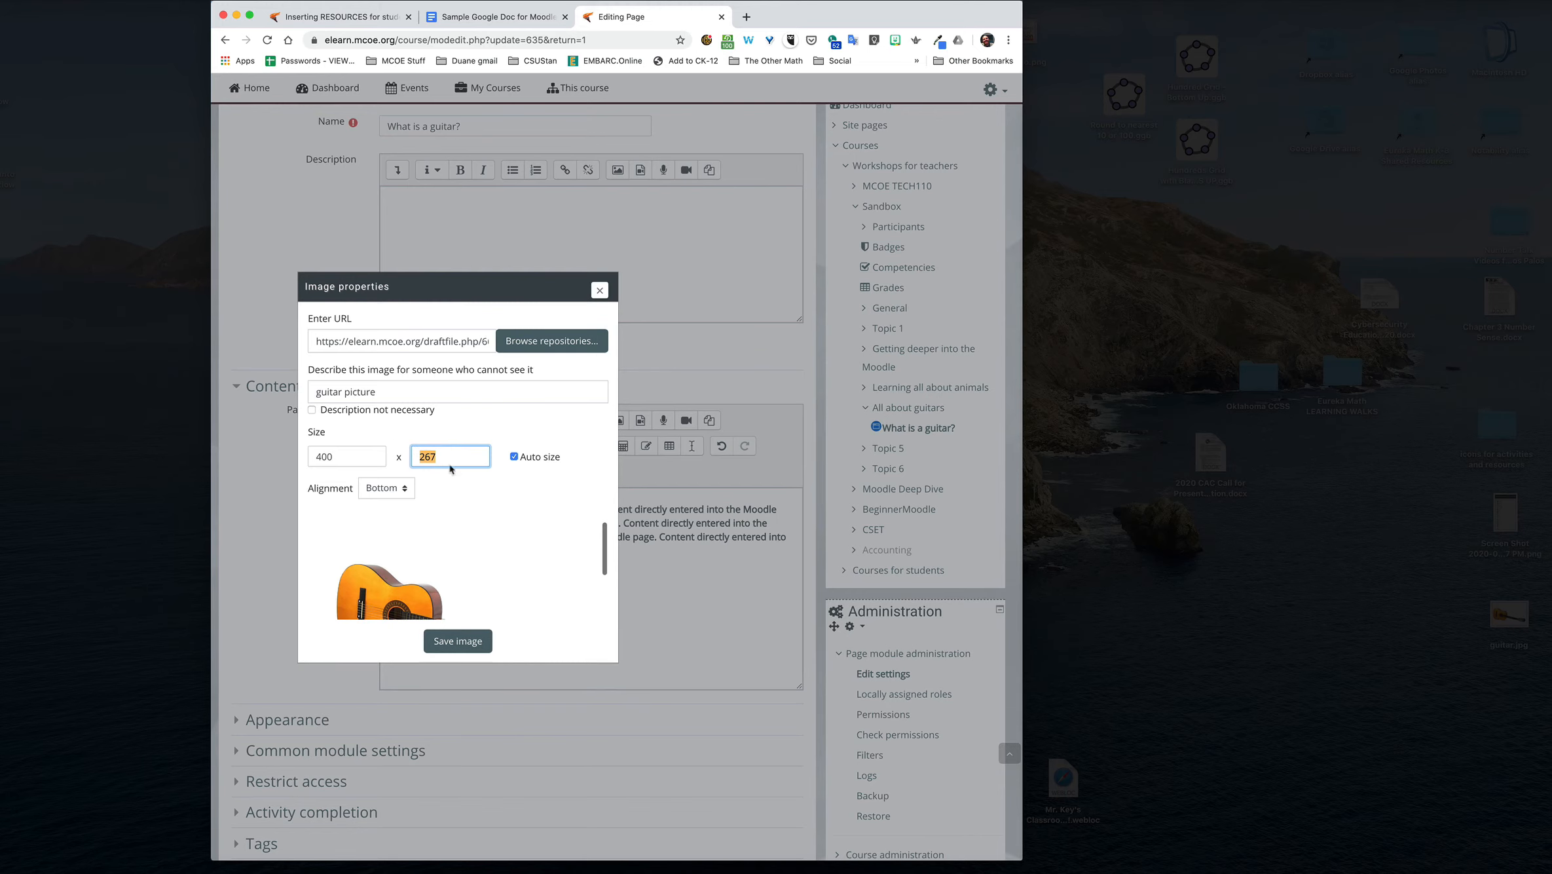
left_click(458, 641)
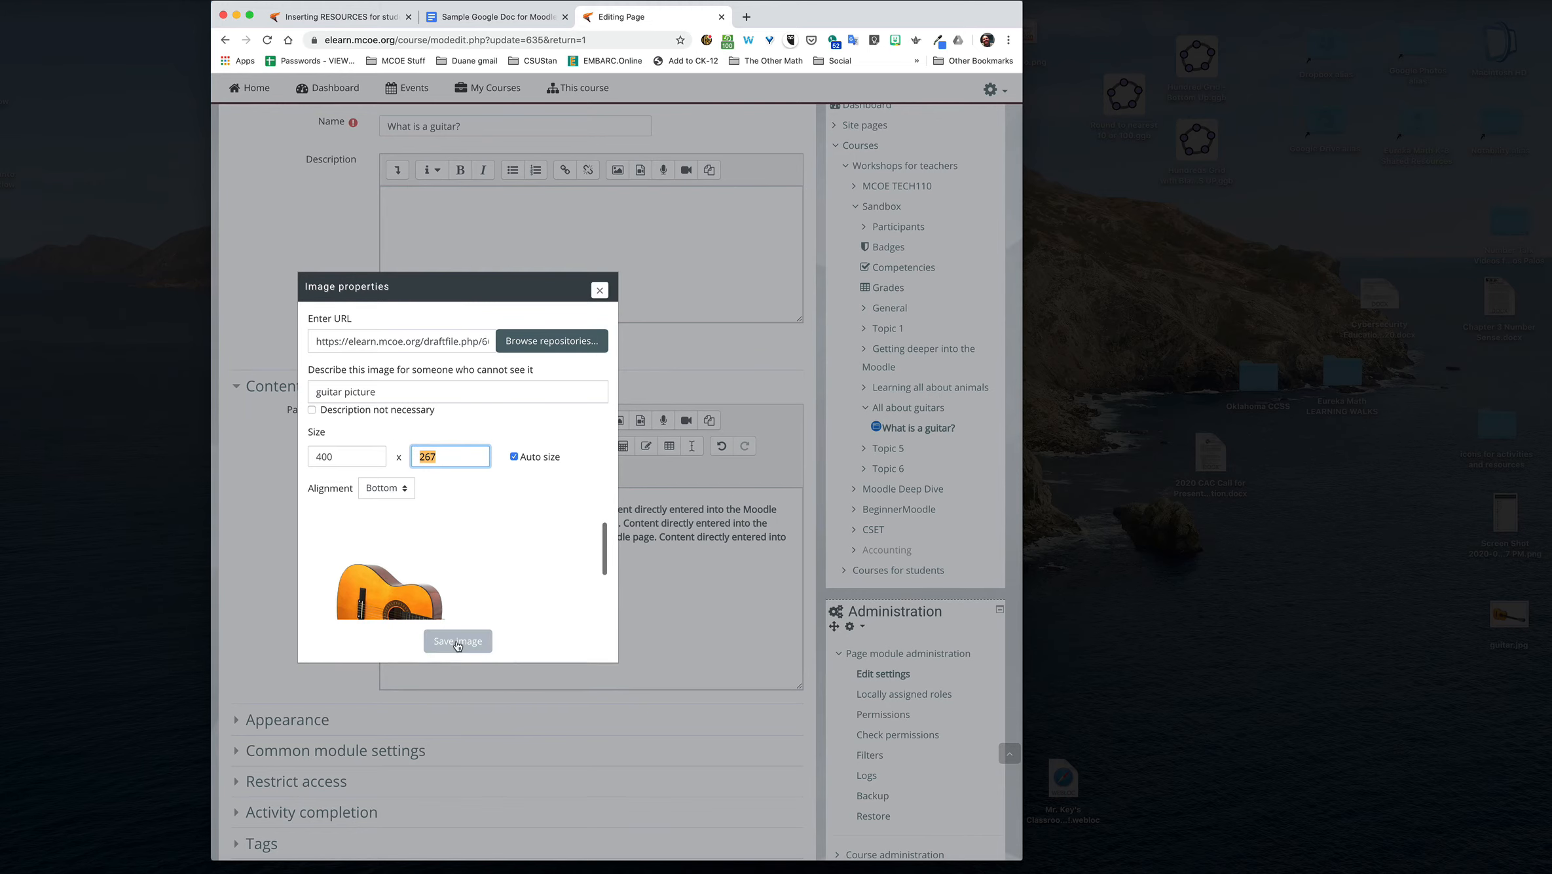
Step: Resize the guitar image to a width of 250 with auto size kept on, and place the cursor on the line below it
scroll(458, 646, "down", 4)
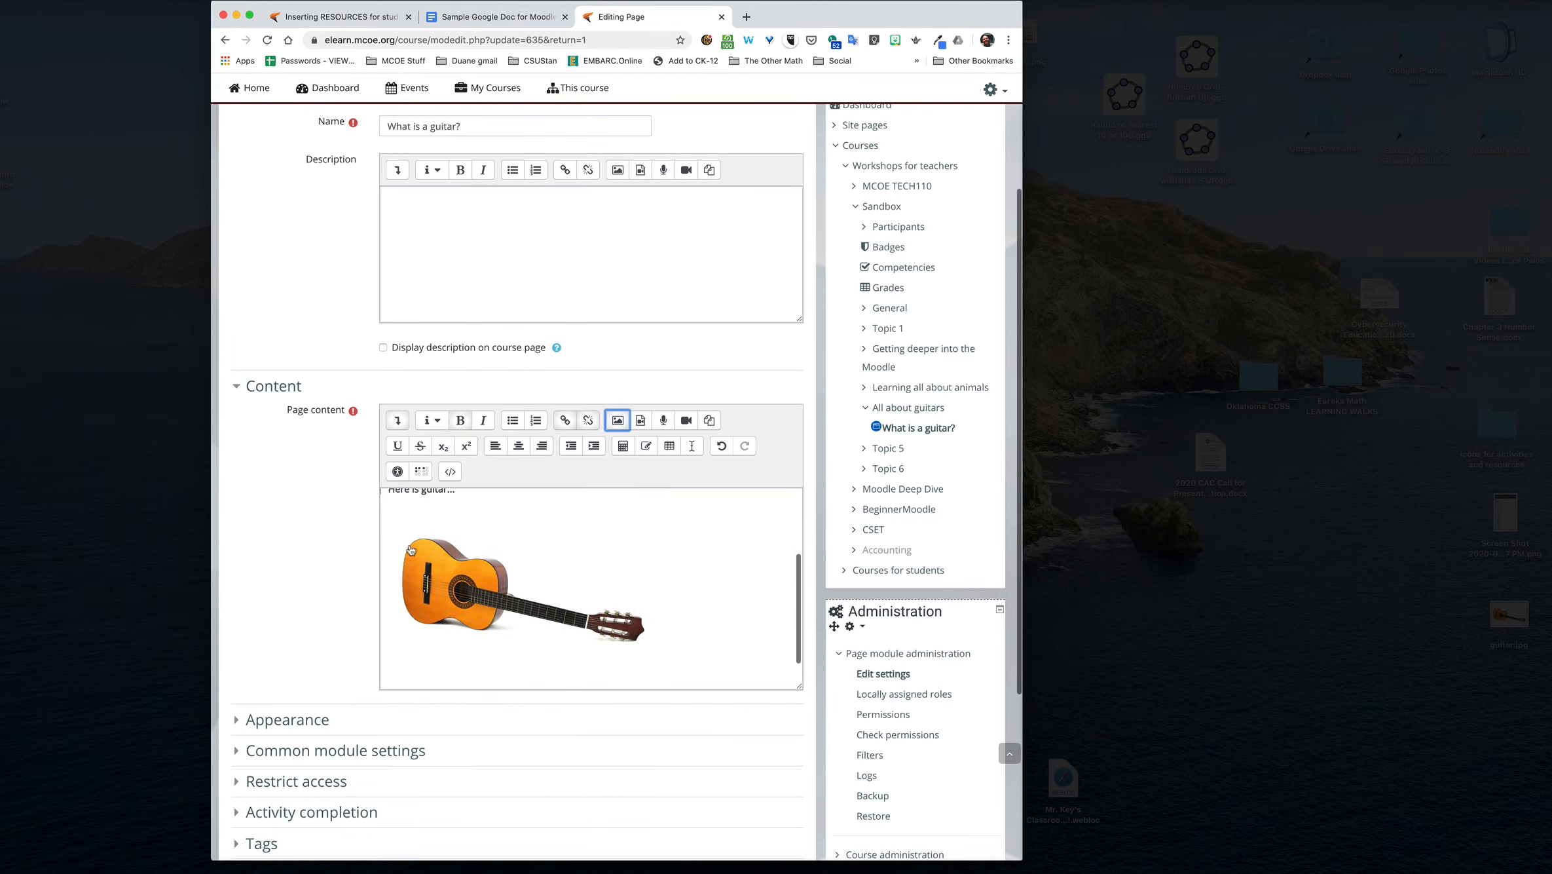
scroll(339, 553, "down", 3)
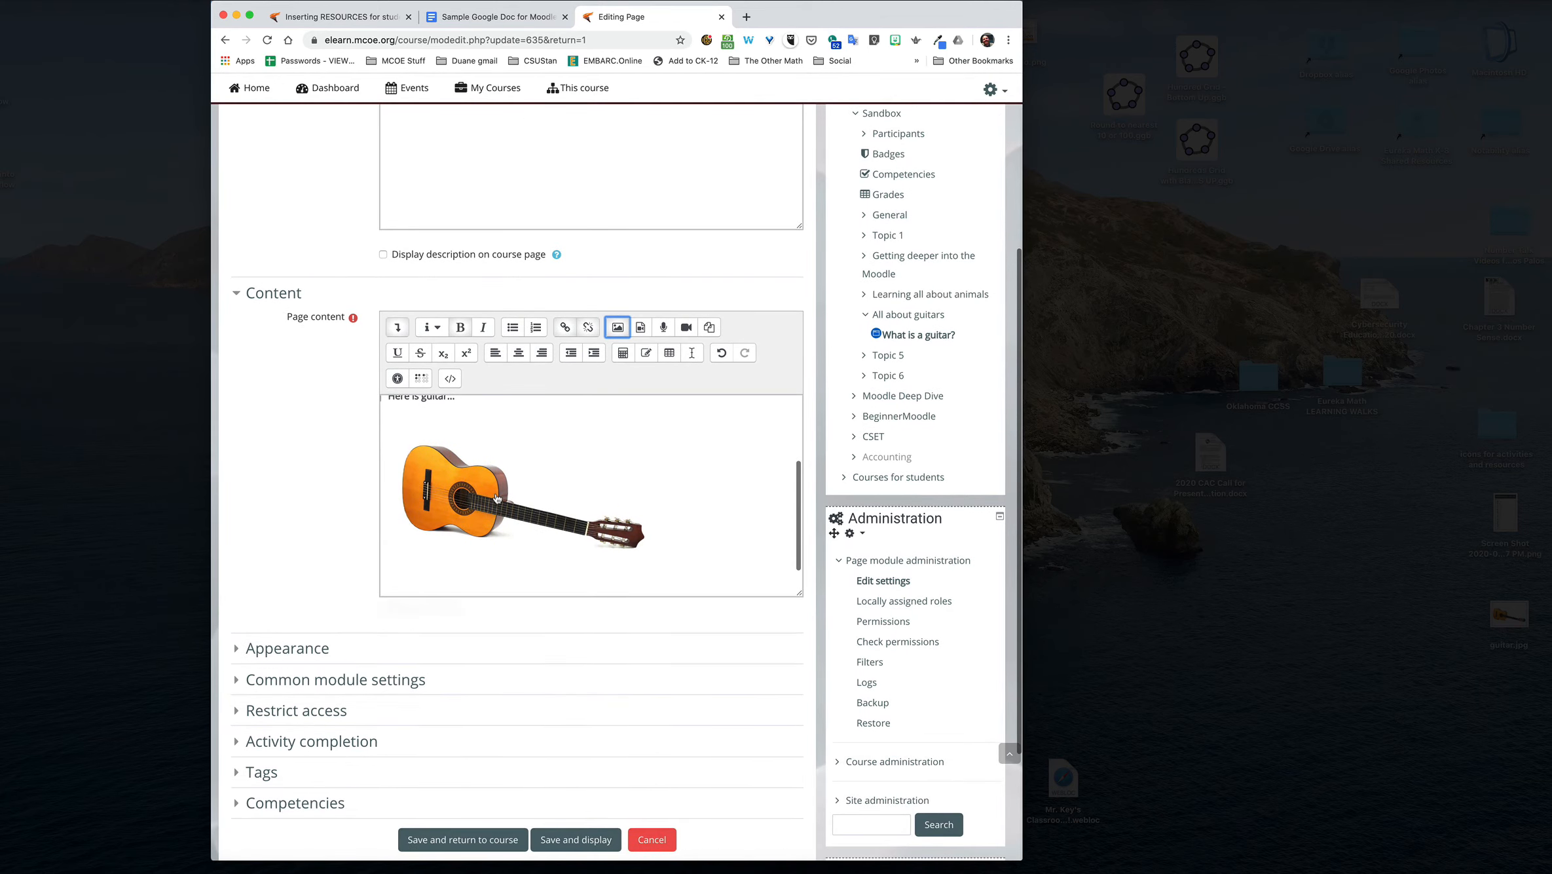
scroll(448, 445, "up", 1)
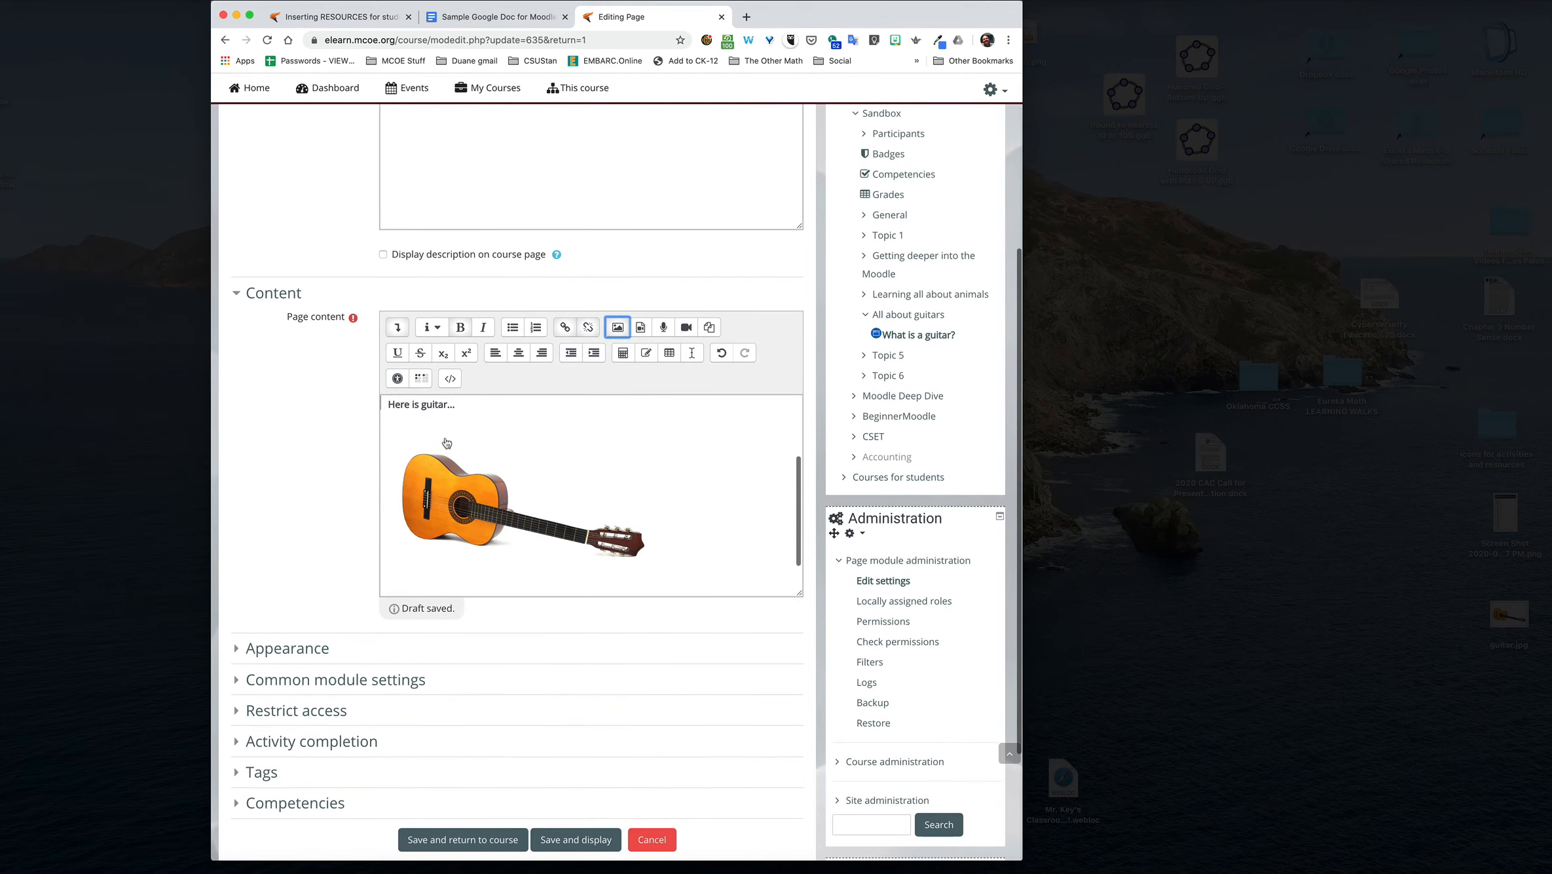
left_click(440, 495)
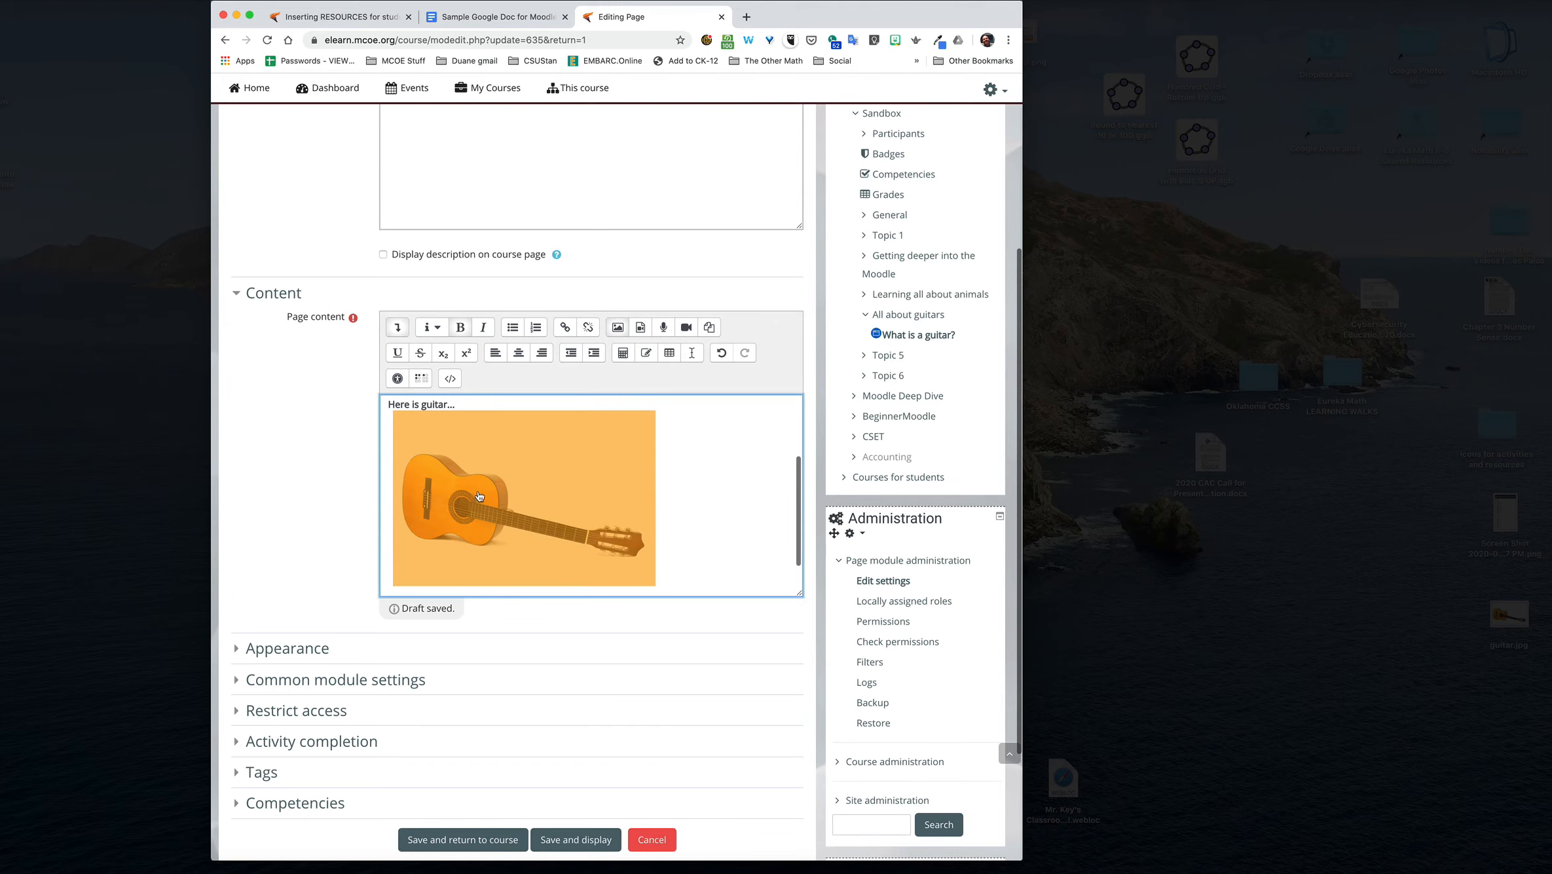
left_click(617, 326)
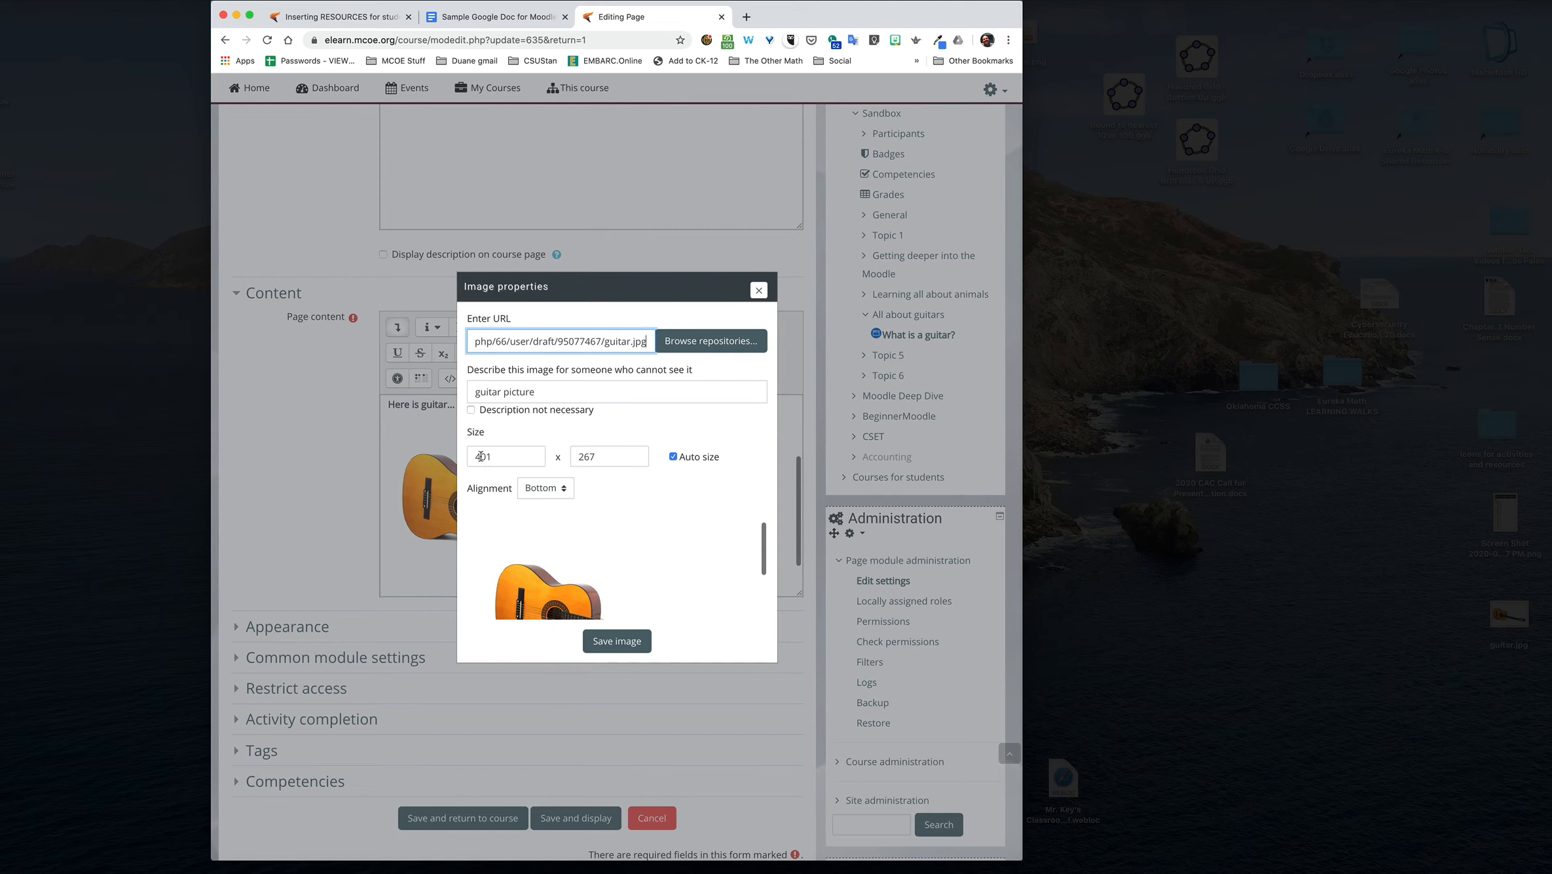
double_click(481, 456)
type("250")
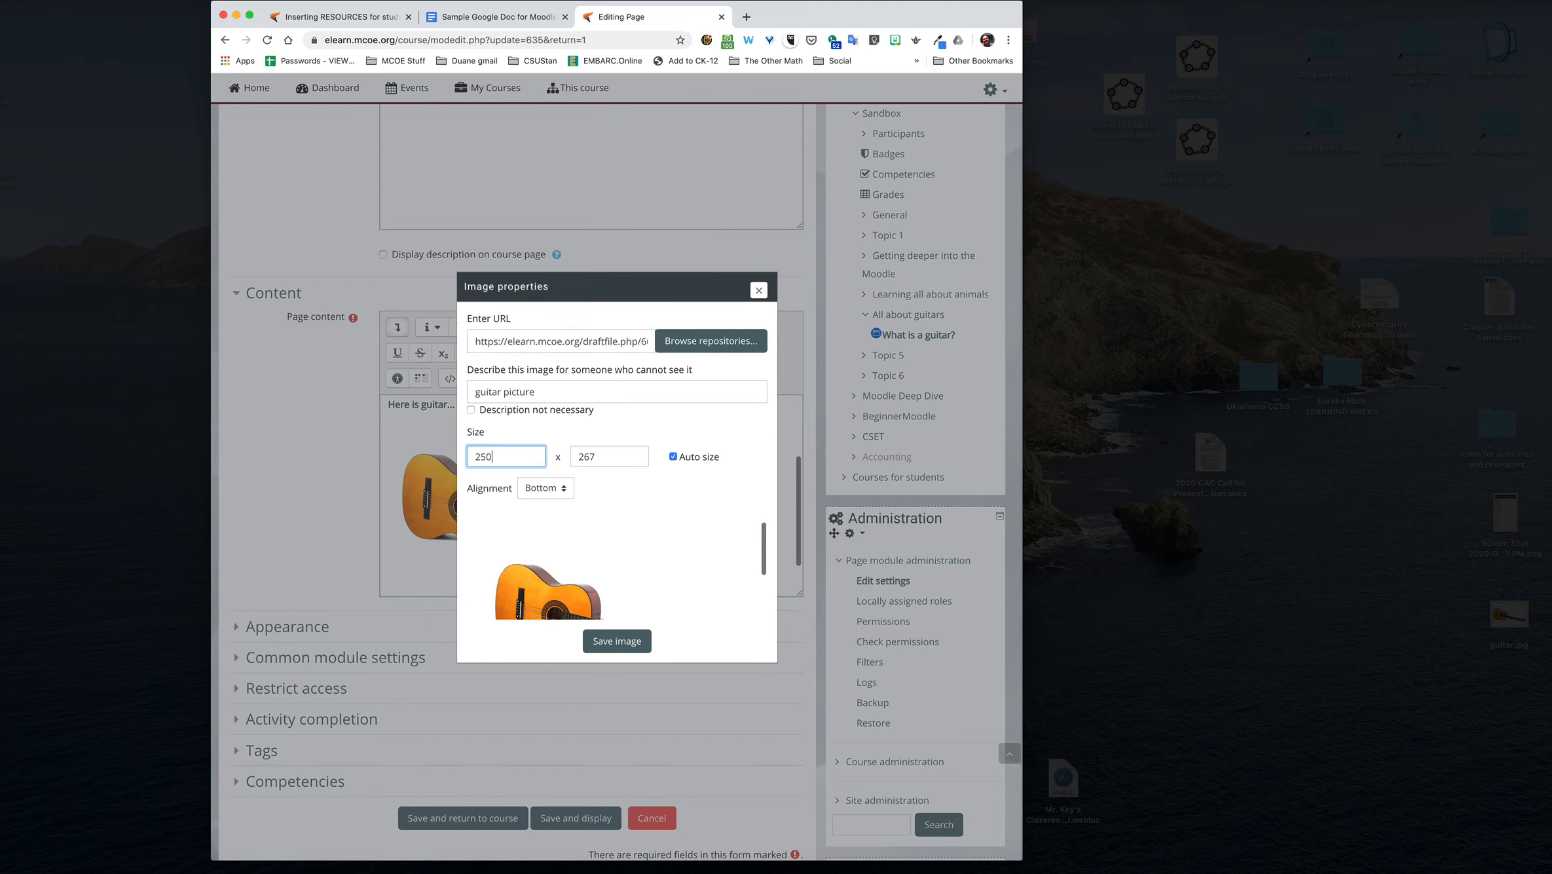
double_click(580, 455)
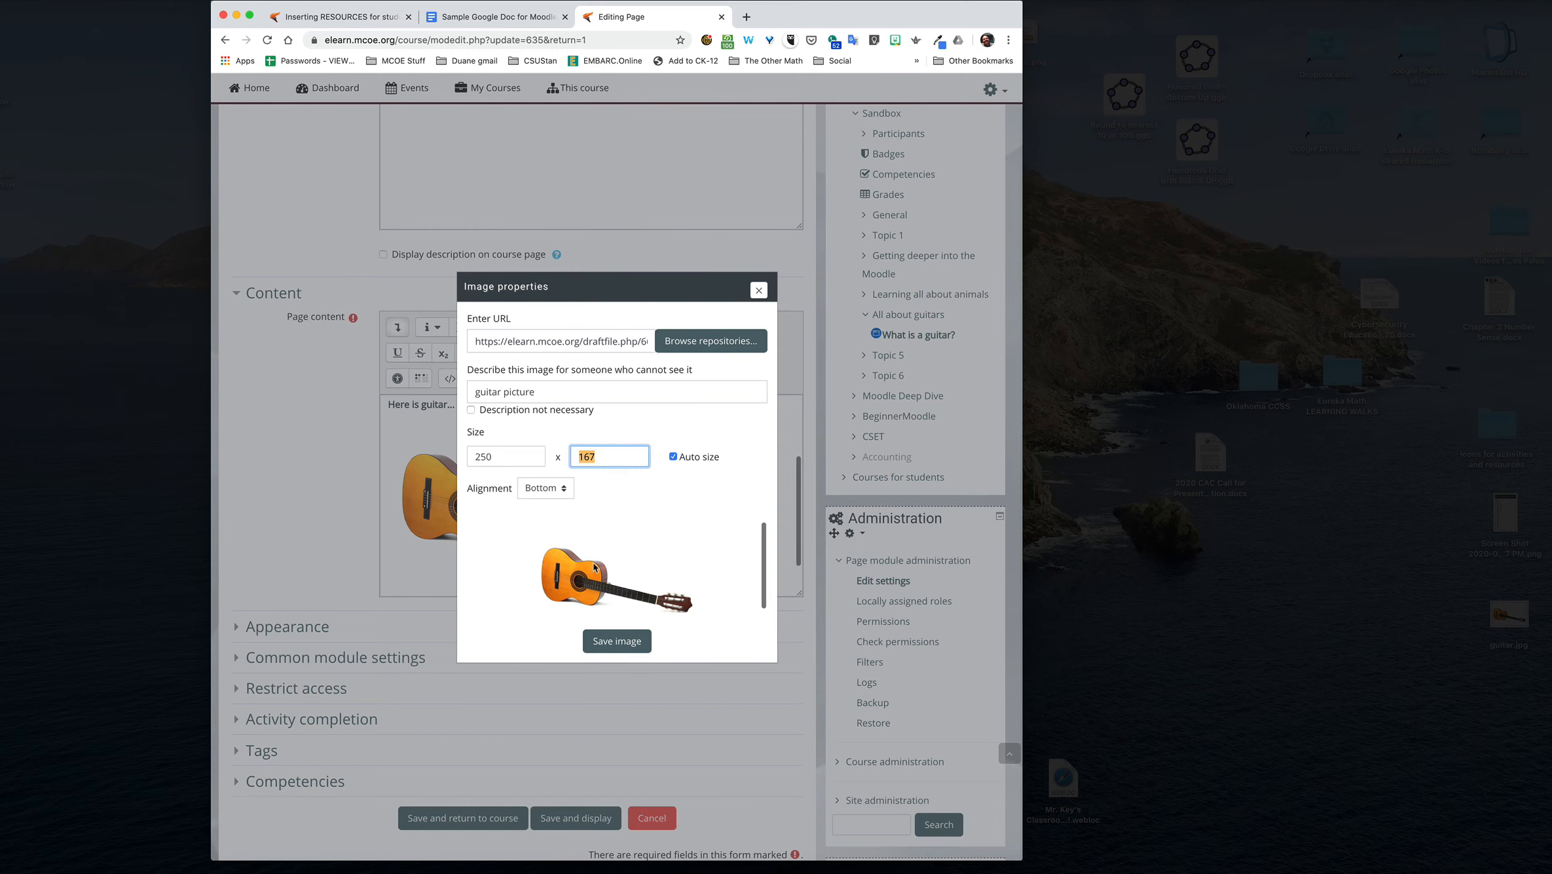
left_click(618, 649)
scroll(484, 555, "down", 2)
left_click(582, 527)
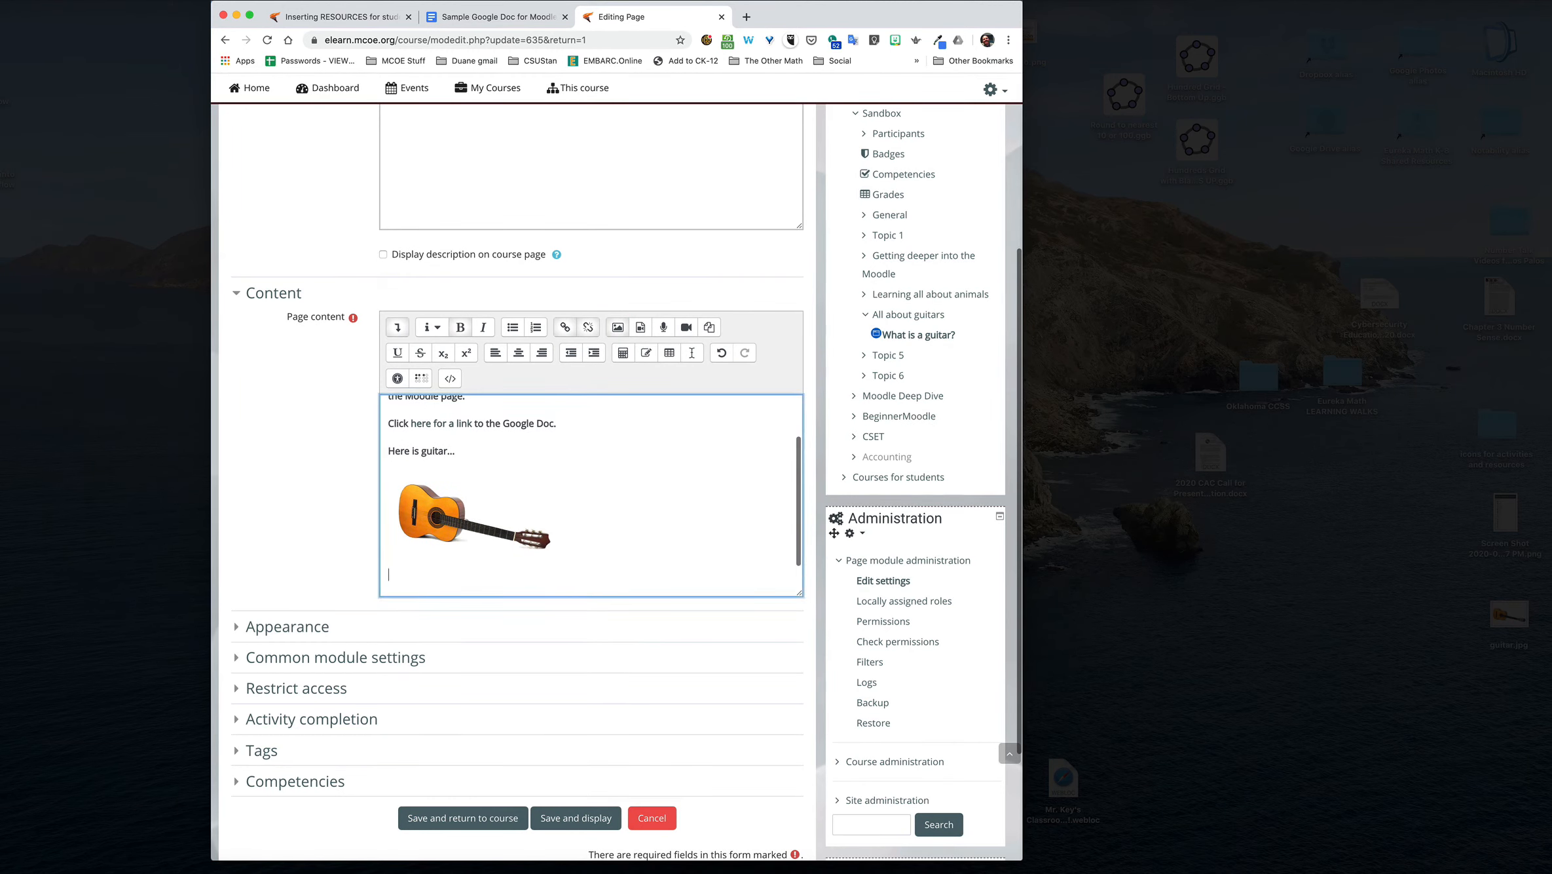
scroll(560, 475, "down", 1)
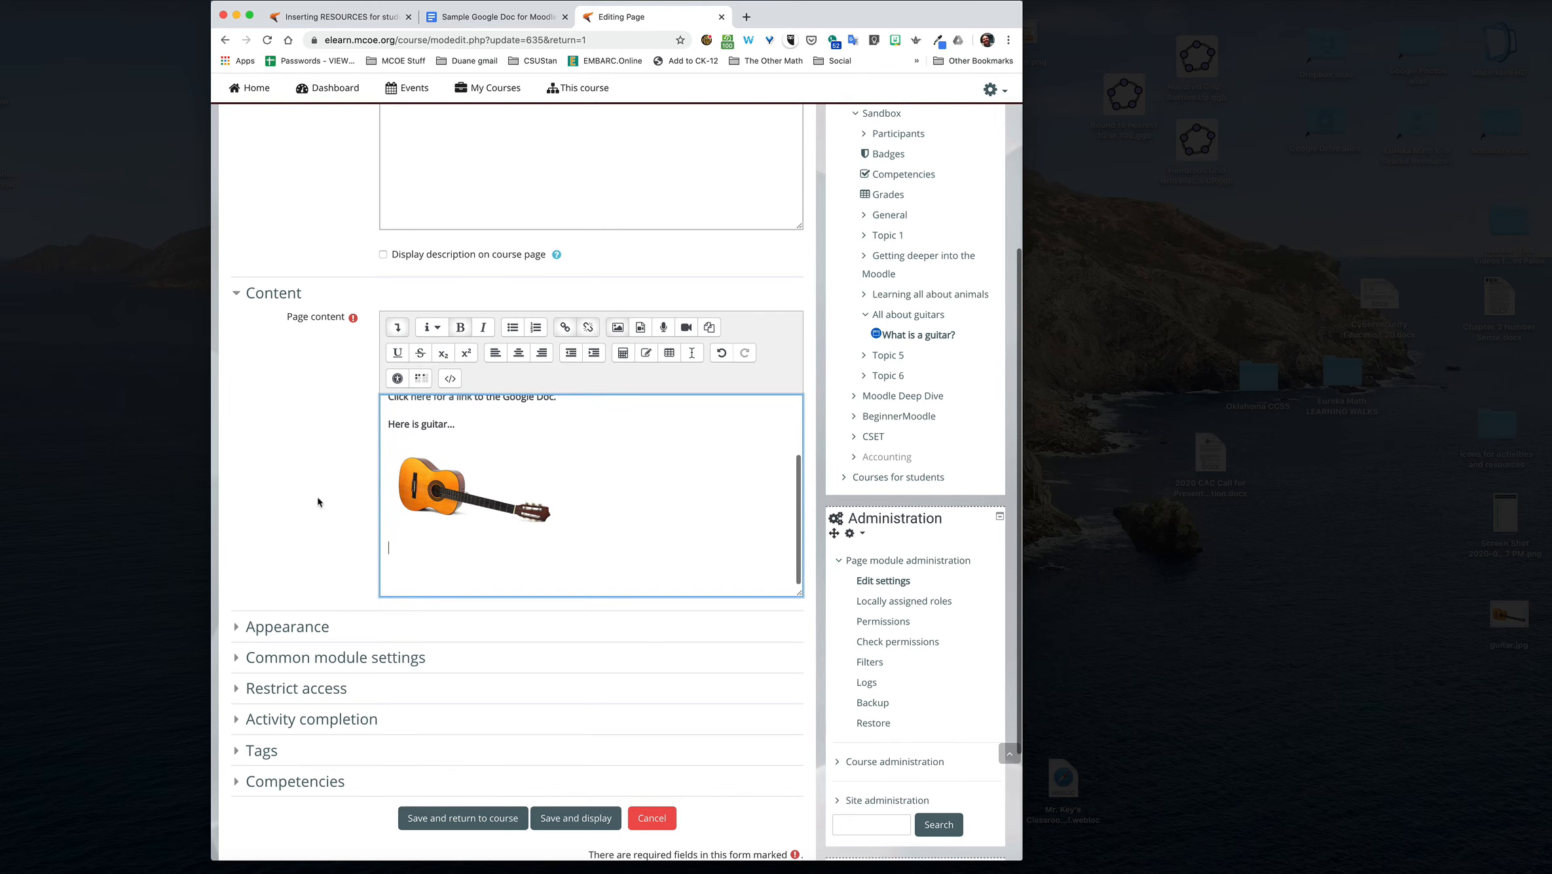
scroll(318, 502, "down", 1)
Step: Open YouTube in a new browser tab and search it for "guitar tutorial"
key("super+t")
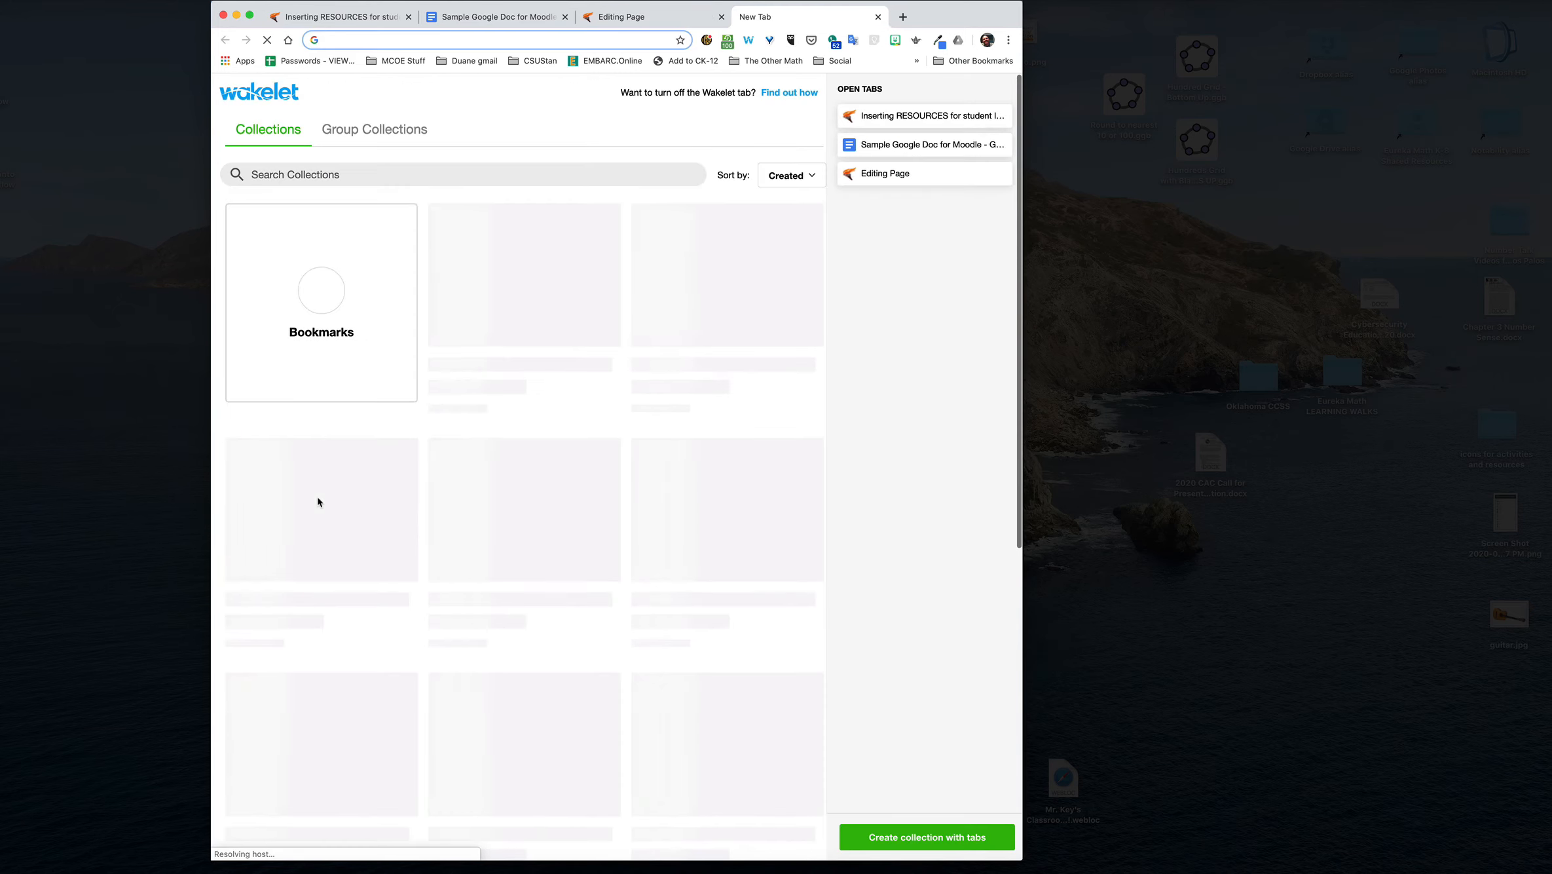
type("youtube.com/dhabecker")
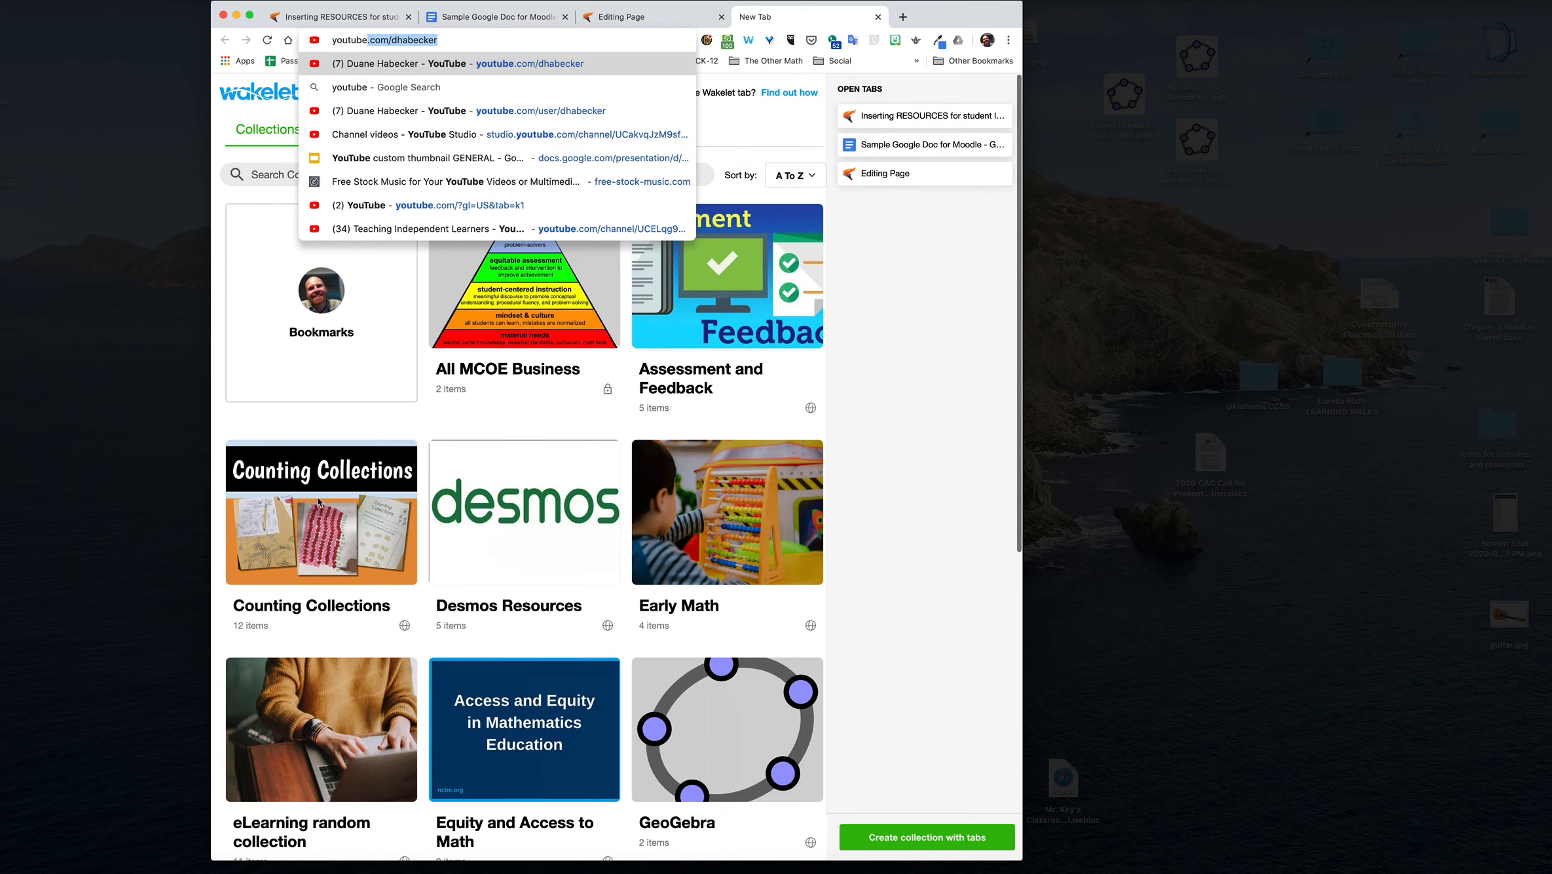
key("Return")
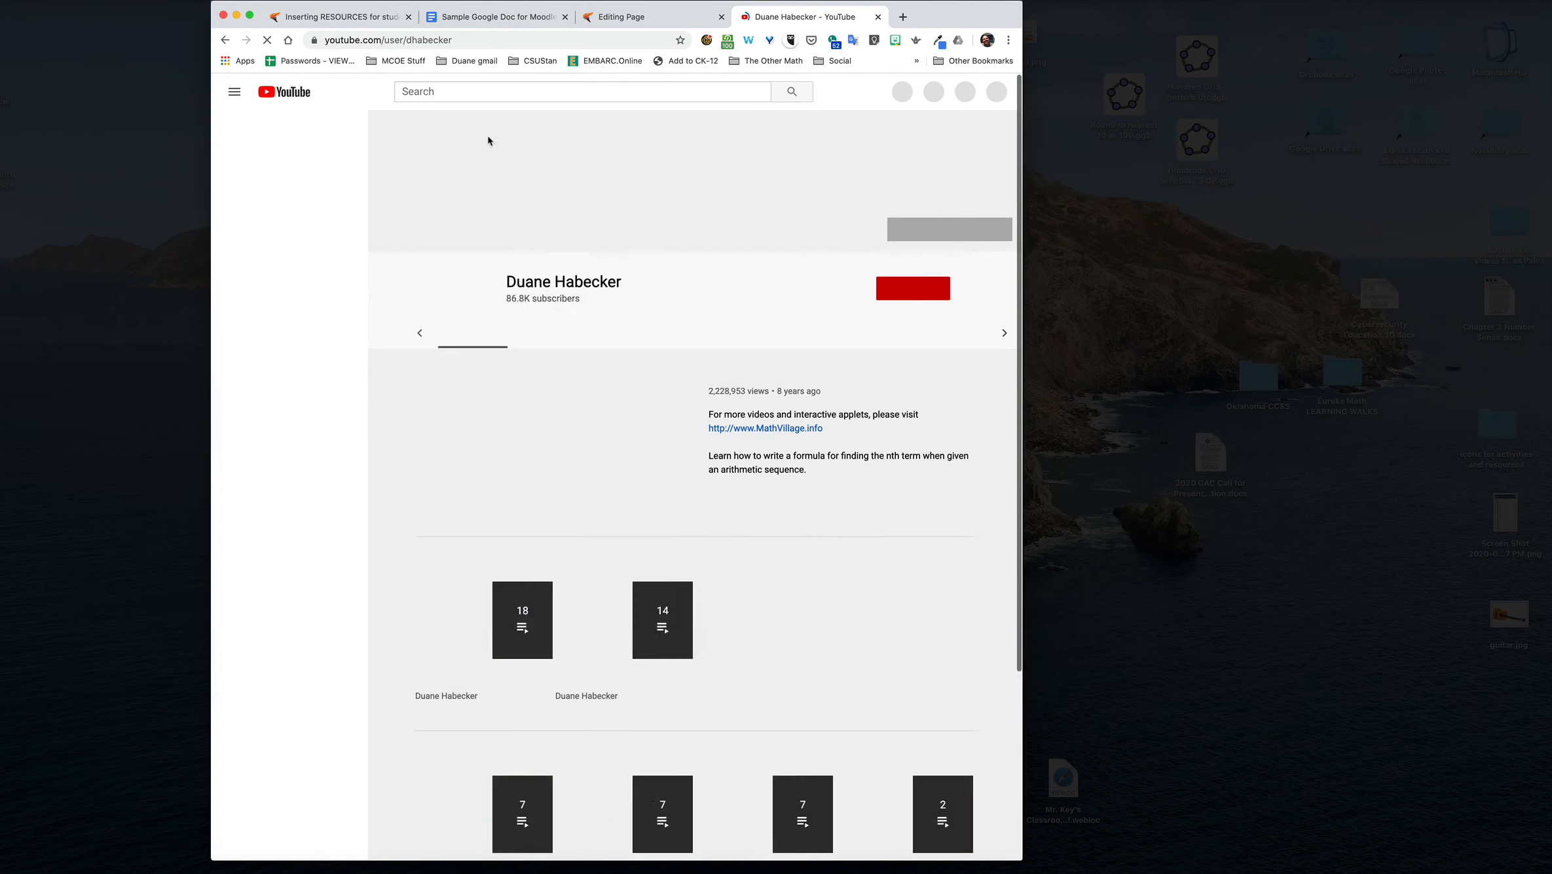
left_click(488, 91)
type("guita")
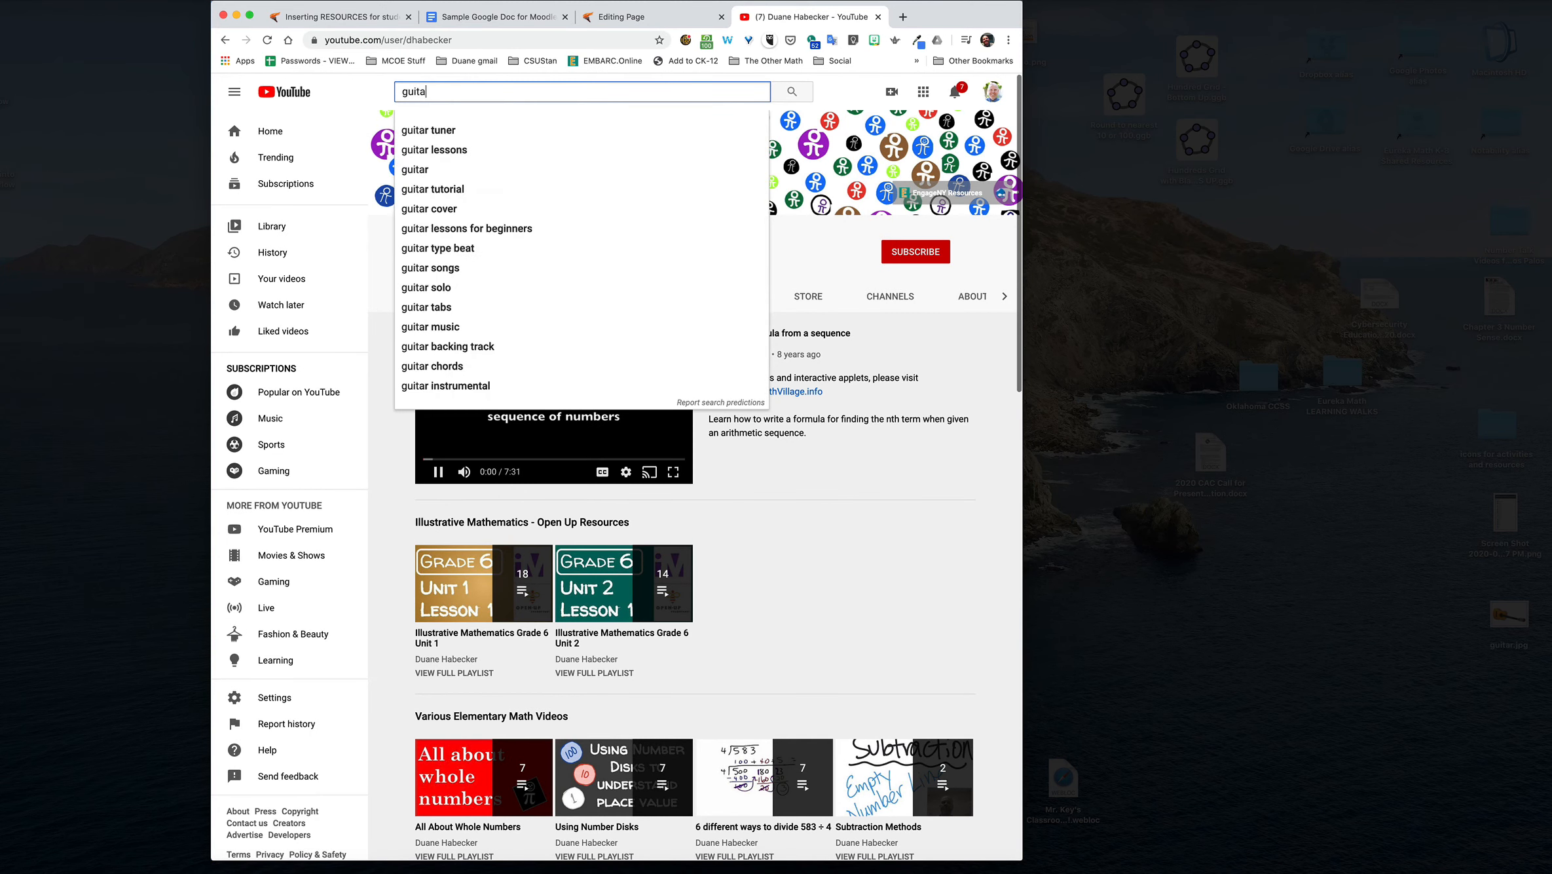
type("r tutorial")
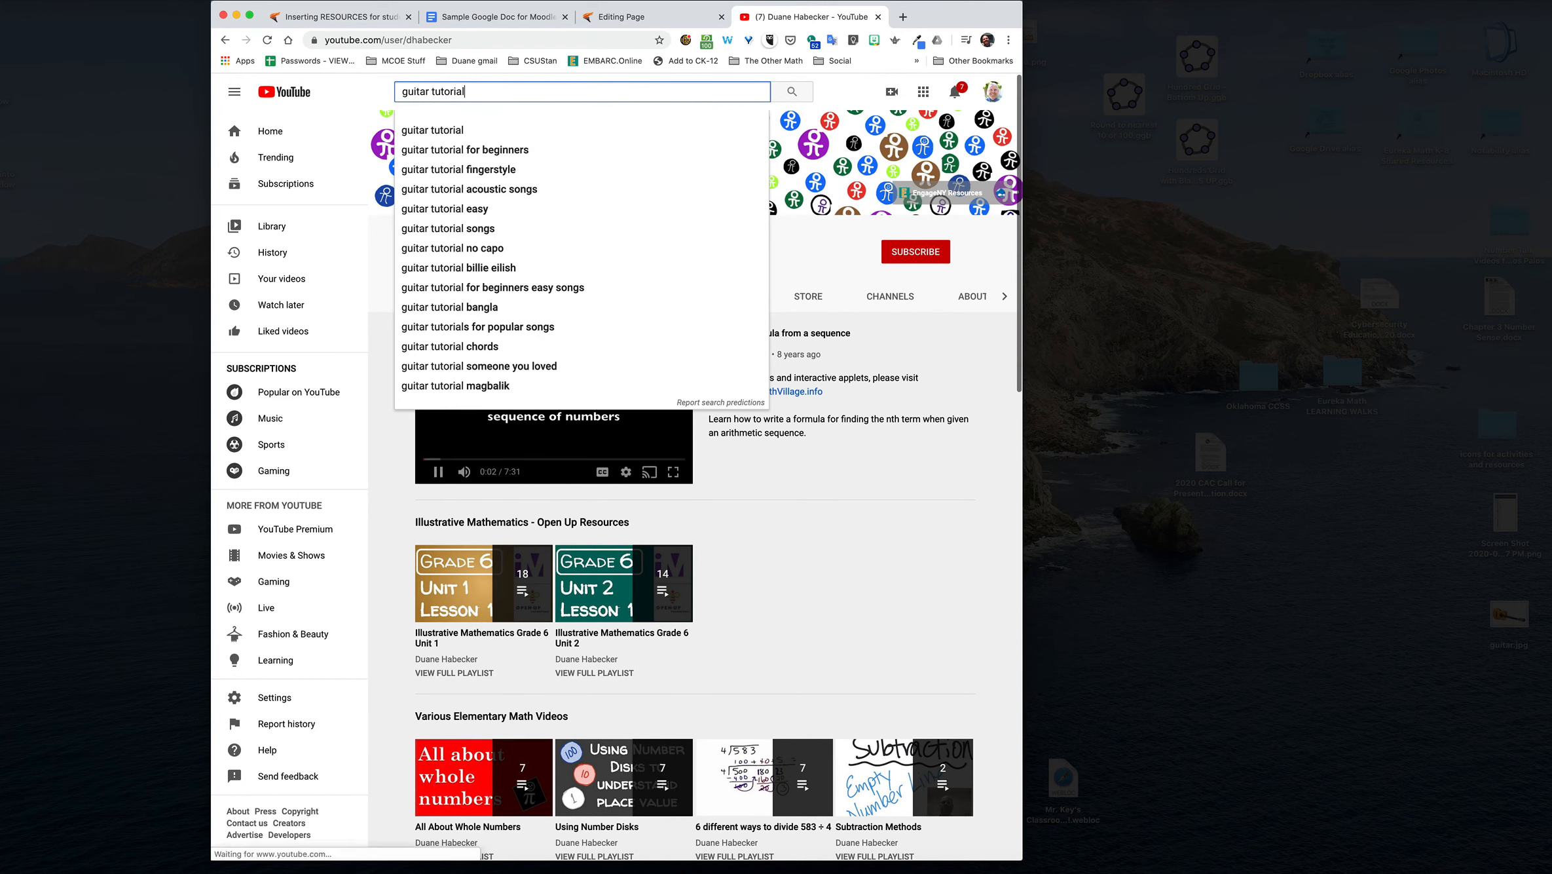
key("Return")
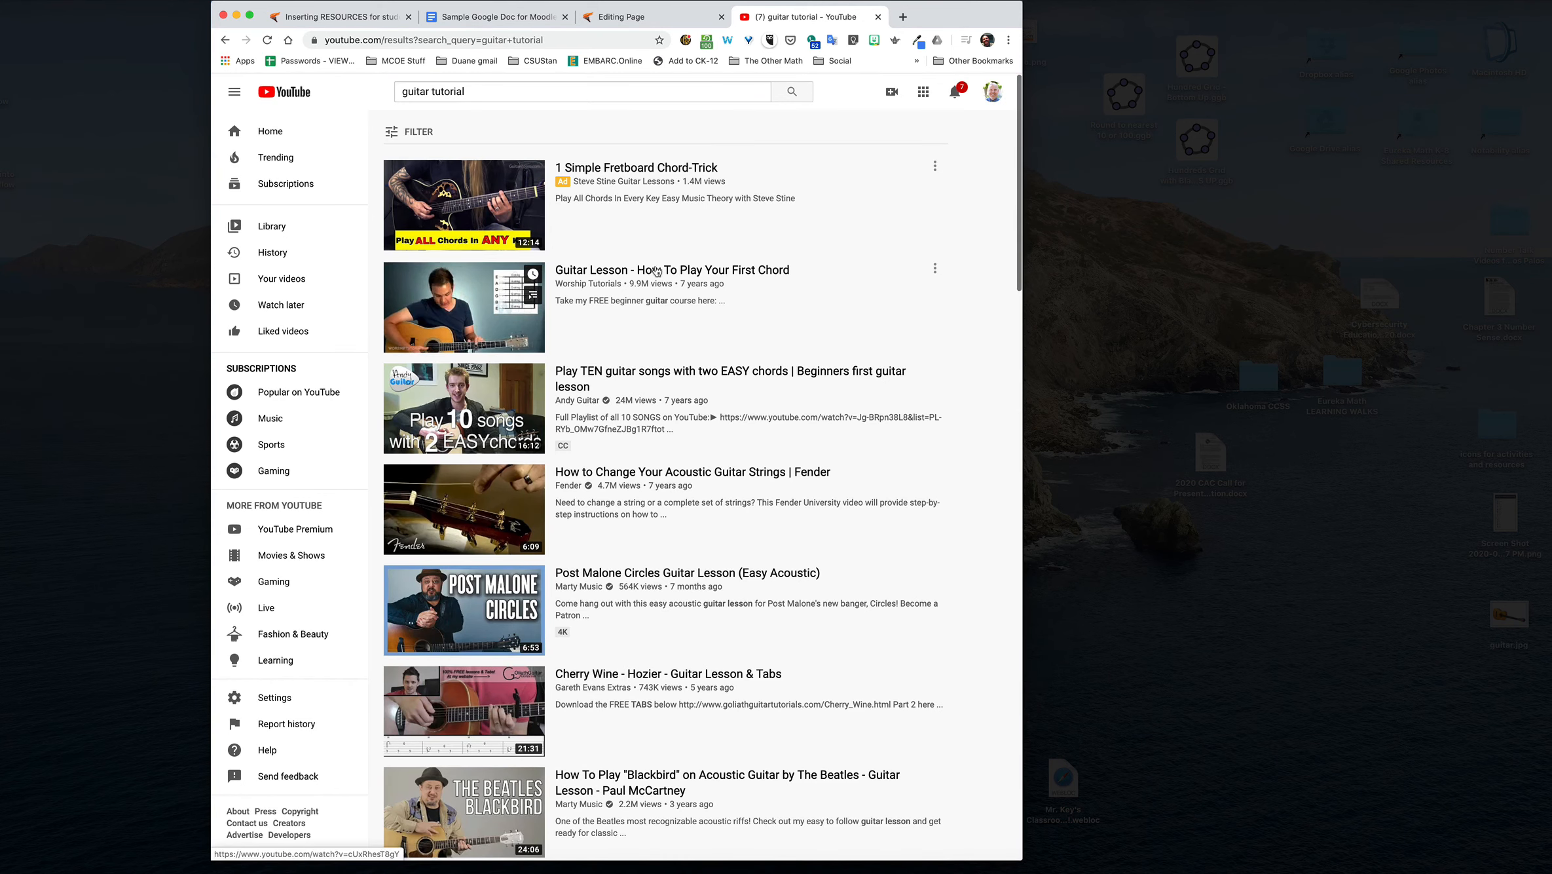
Step: Open the video "Guitar Lesson - How To Play Your First Chord" and copy its embed code
left_click(494, 288)
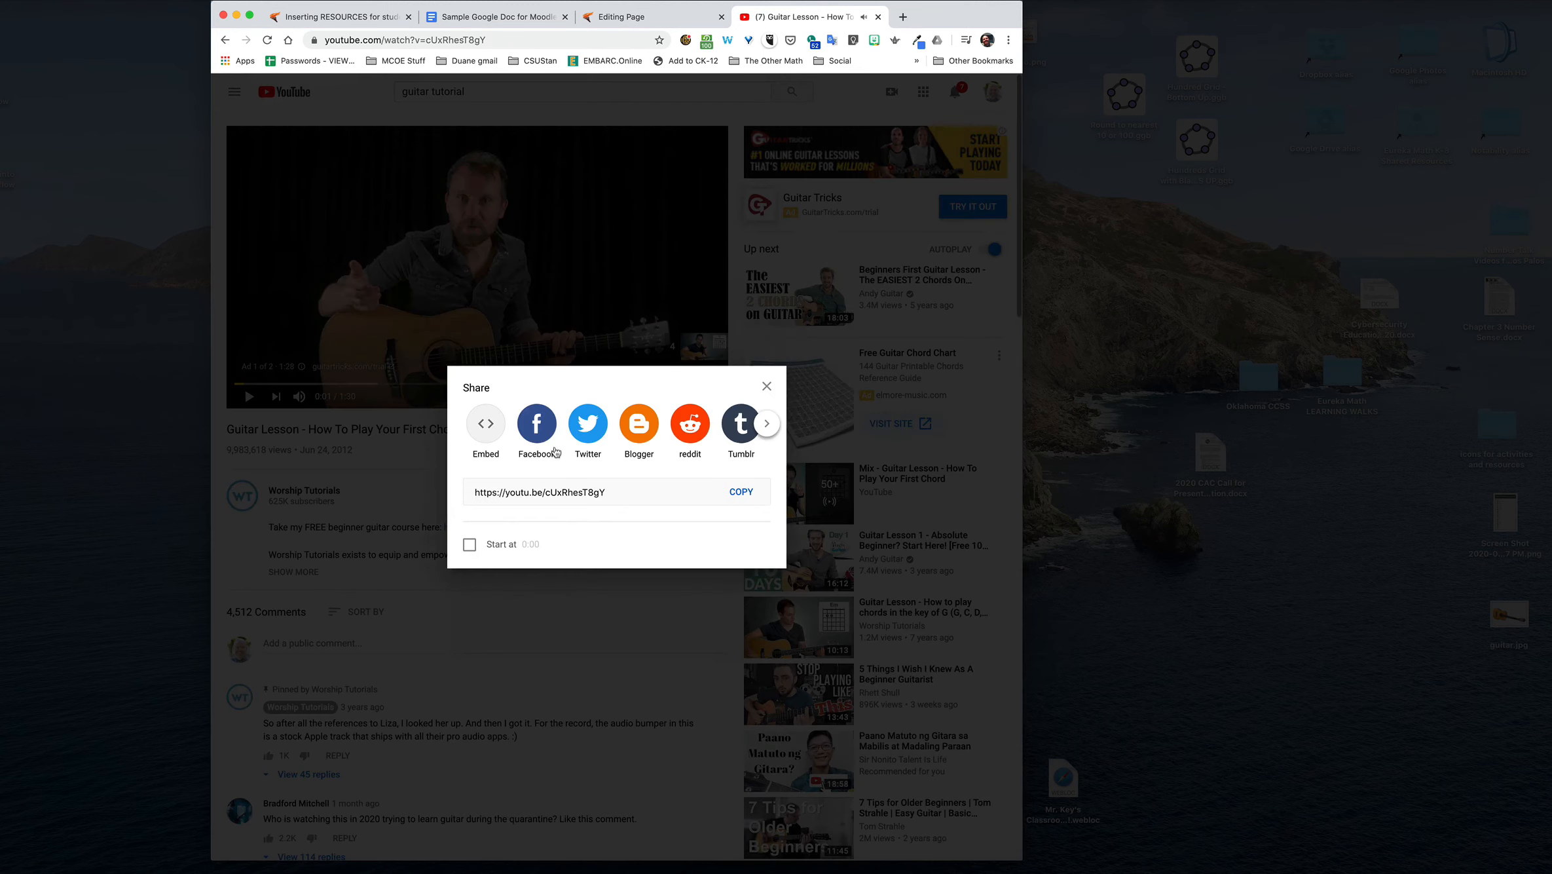
left_click(765, 387)
left_click(619, 452)
left_click(479, 426)
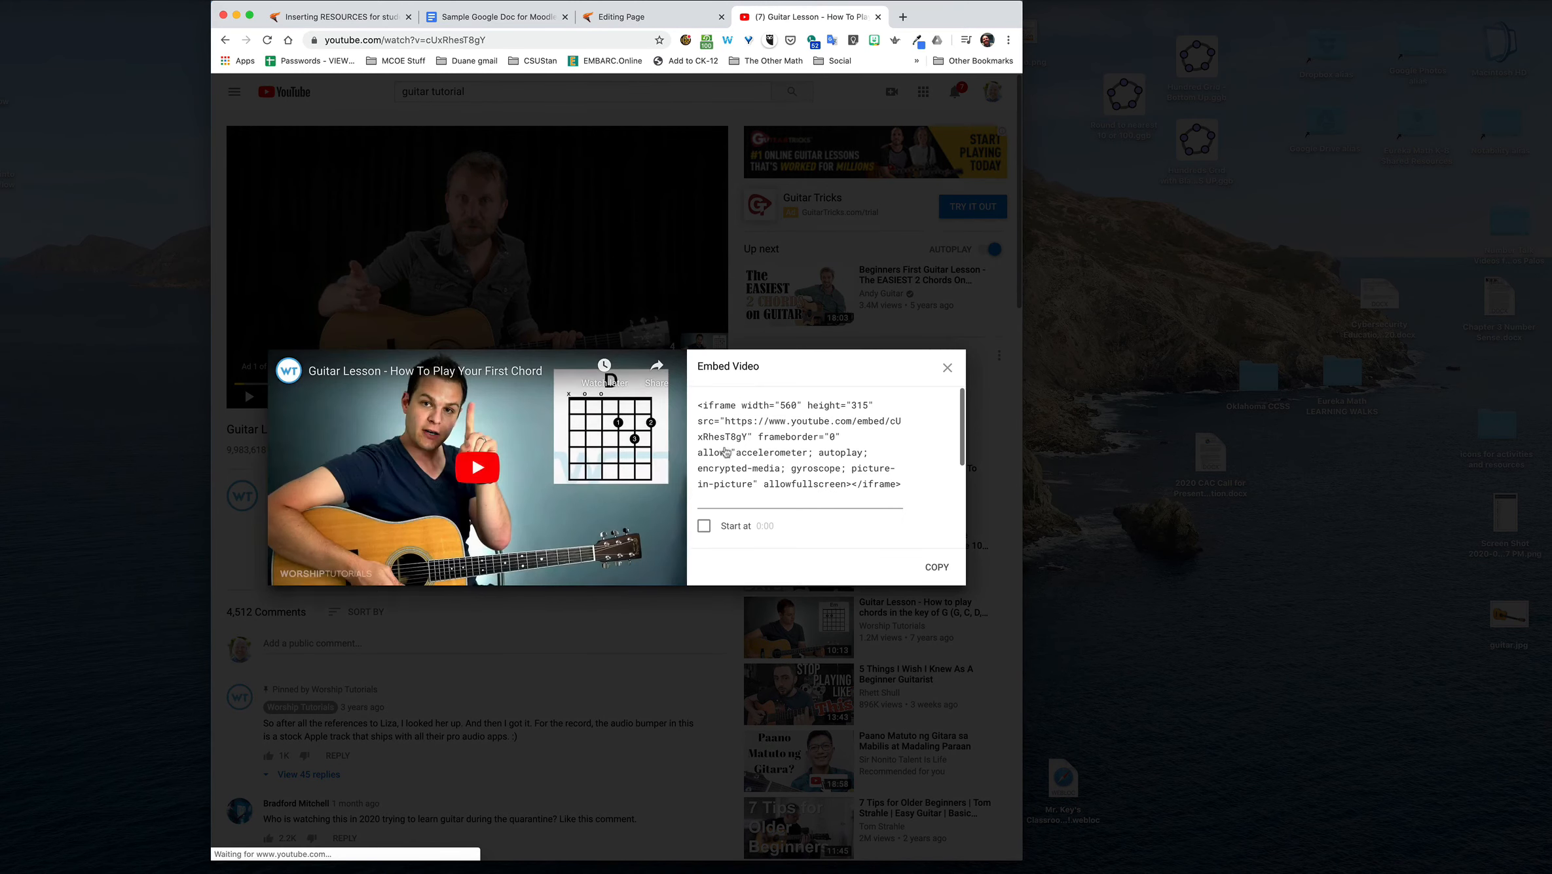
left_click(929, 564)
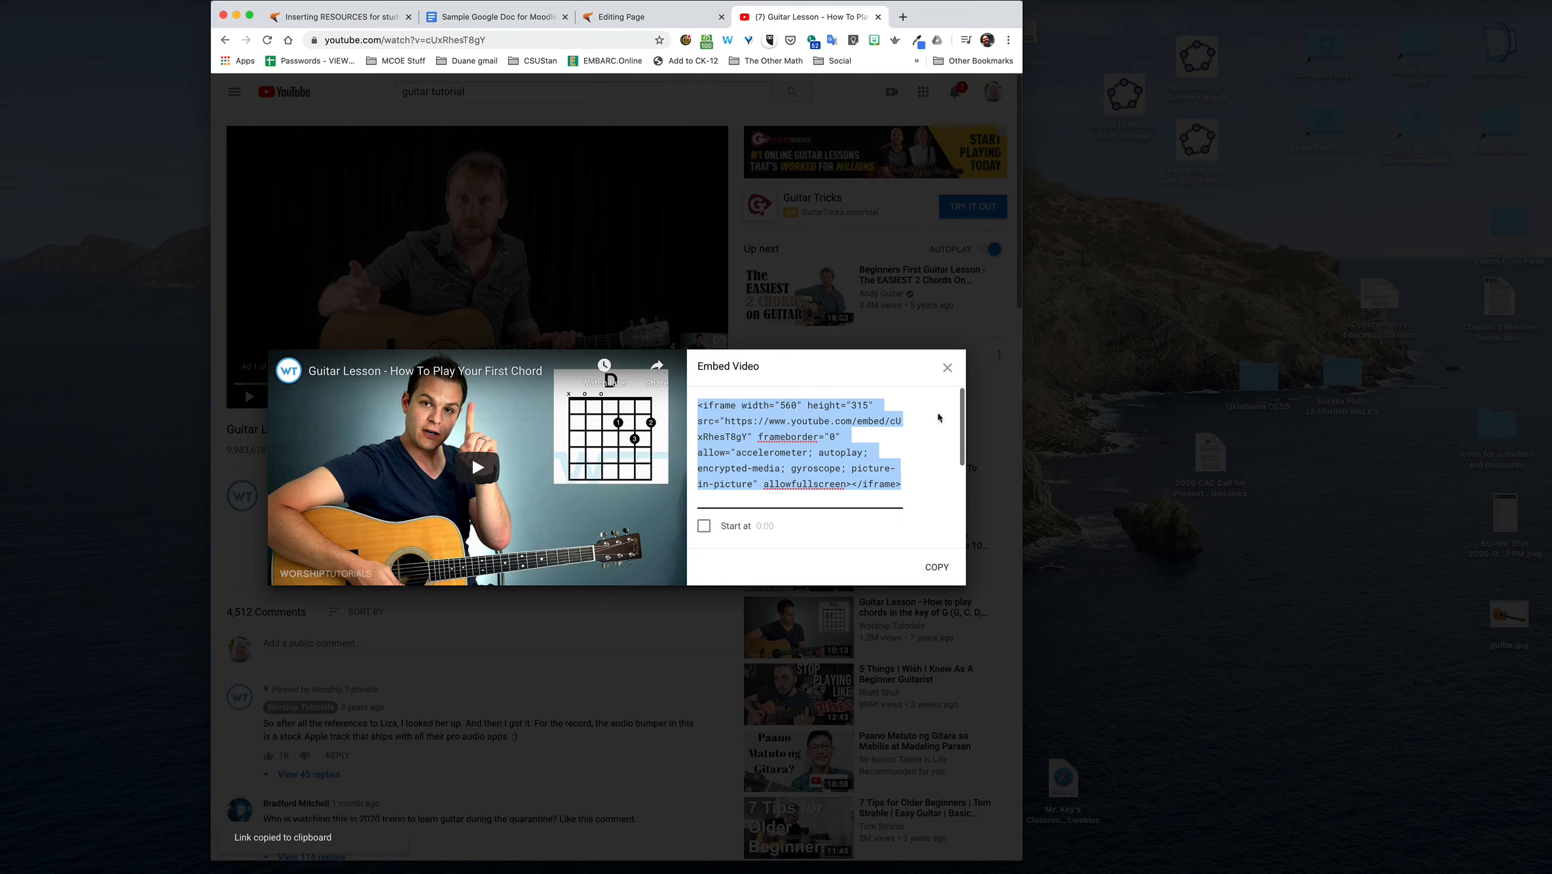
Step: Try to embed the video by pasting its code directly below the guitar image in the Moodle page content, and save and display the page
left_click(611, 15)
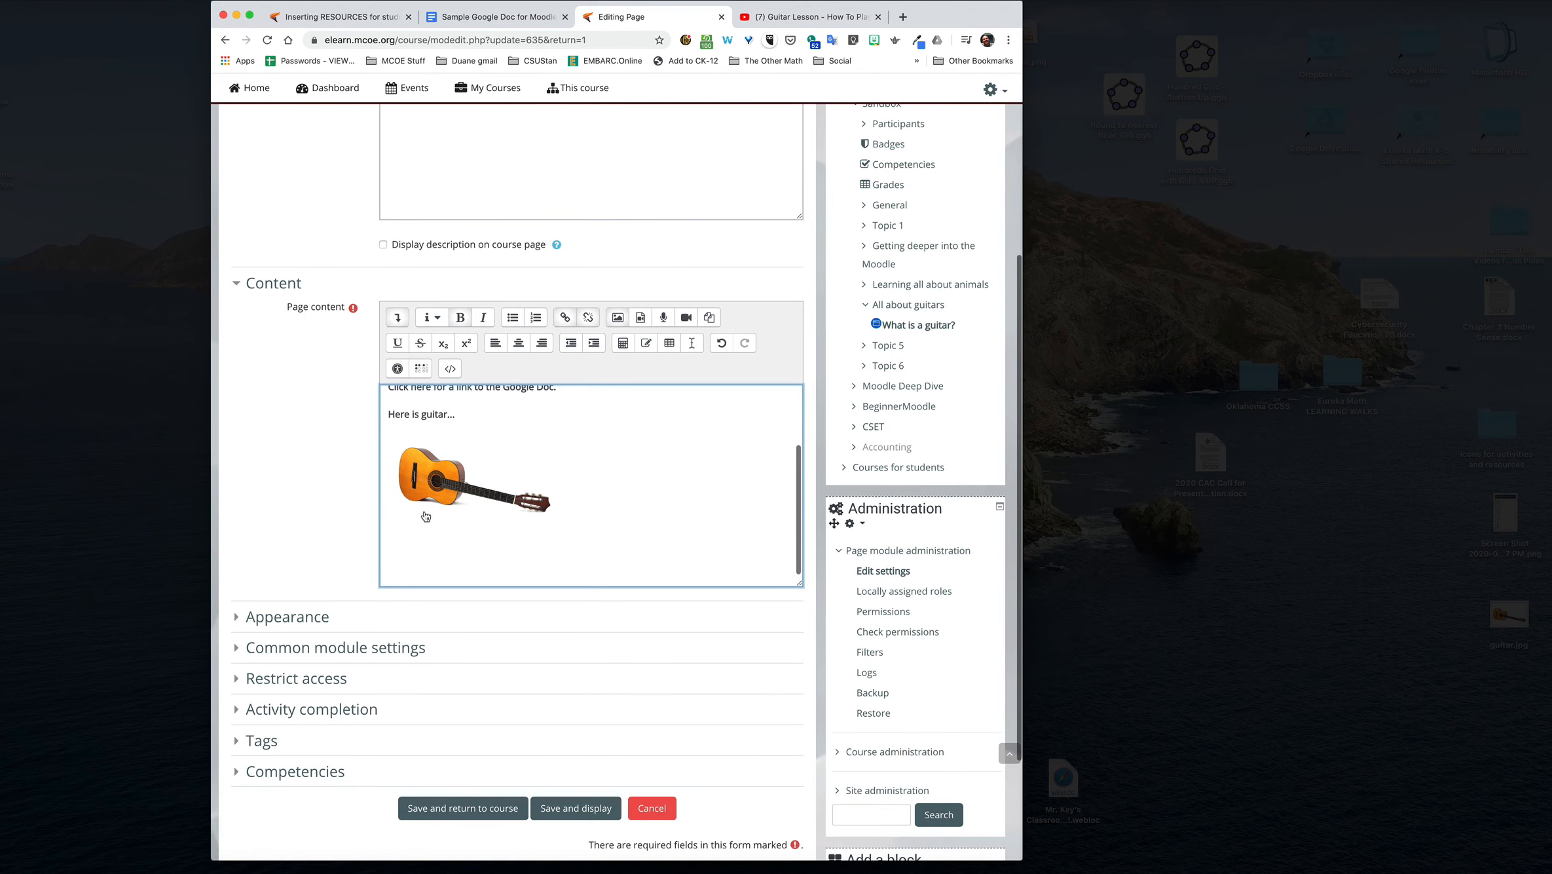
key("super+v")
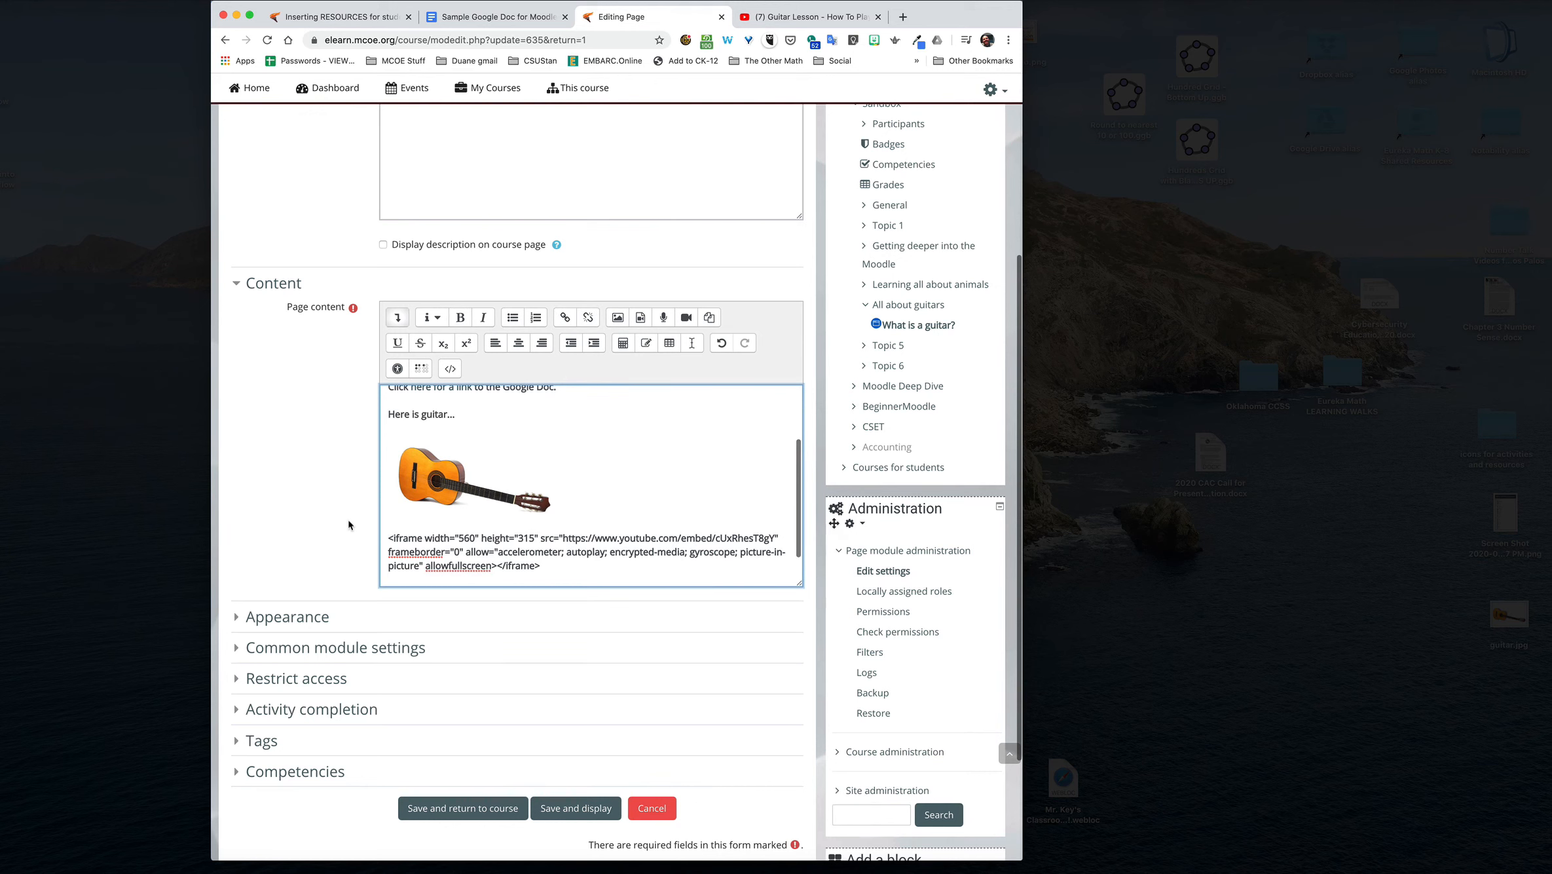
scroll(348, 519, "down", 2)
scroll(386, 560, "down", 3)
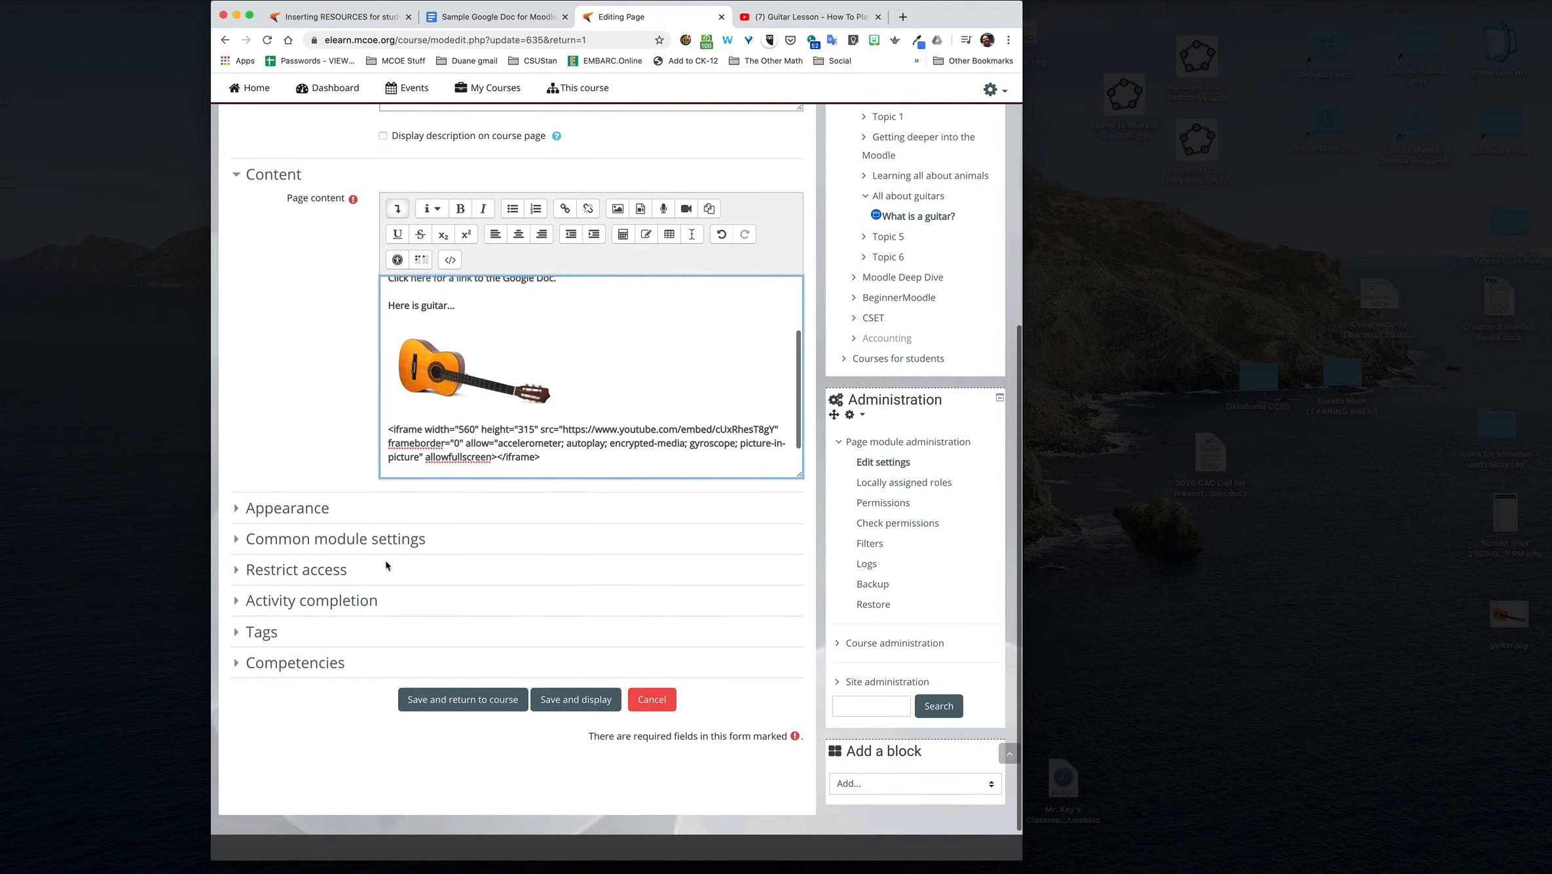
left_click(575, 682)
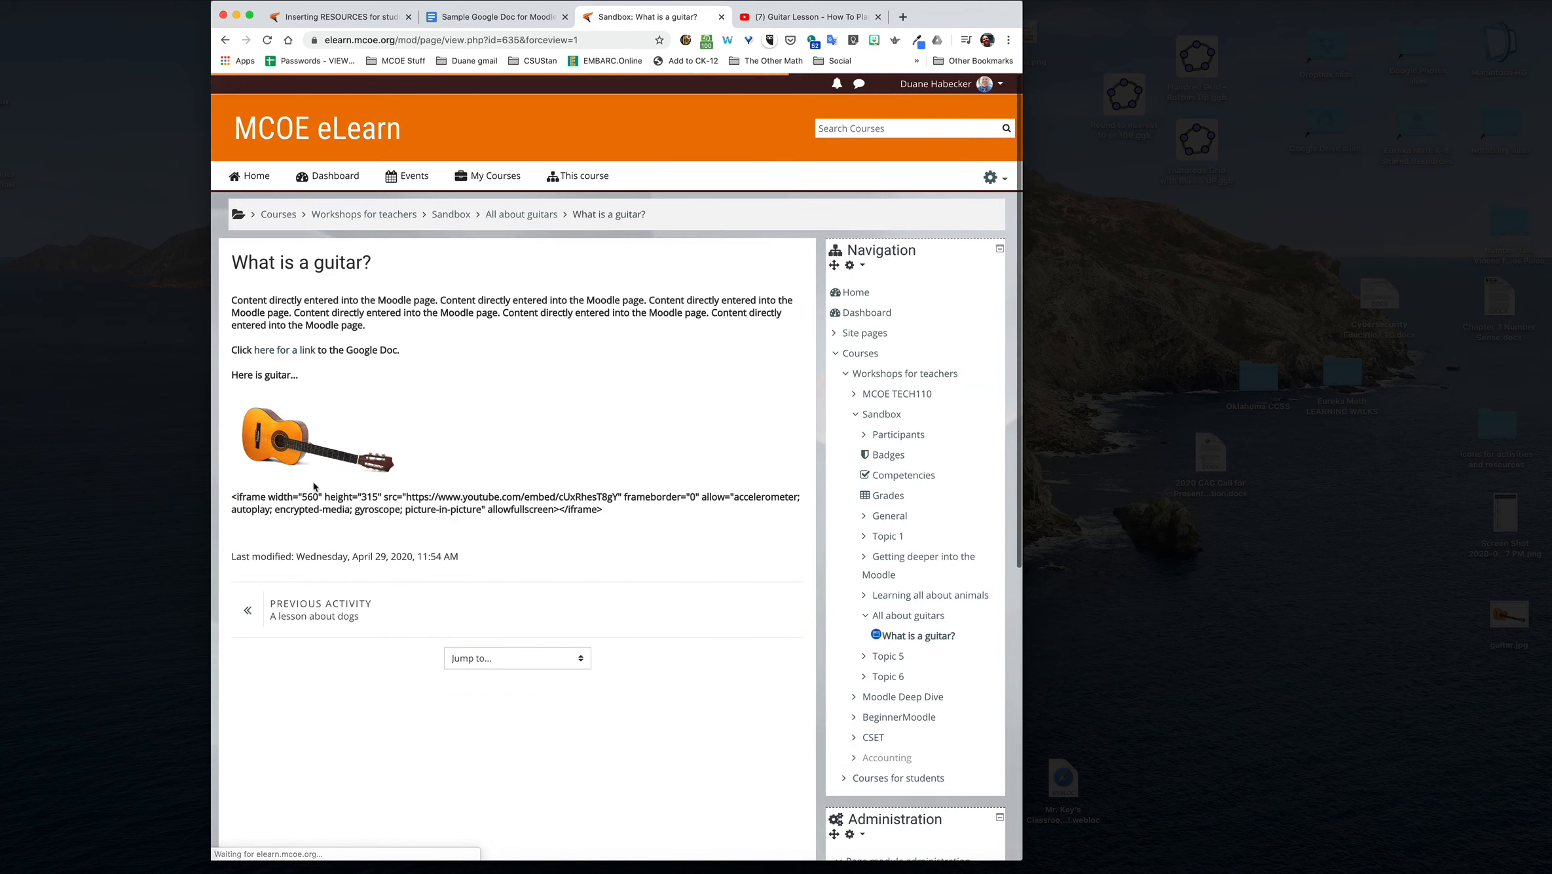
Step: Reopen the page's settings and delete the pasted iframe text below the guitar image
left_click(992, 177)
left_click(938, 208)
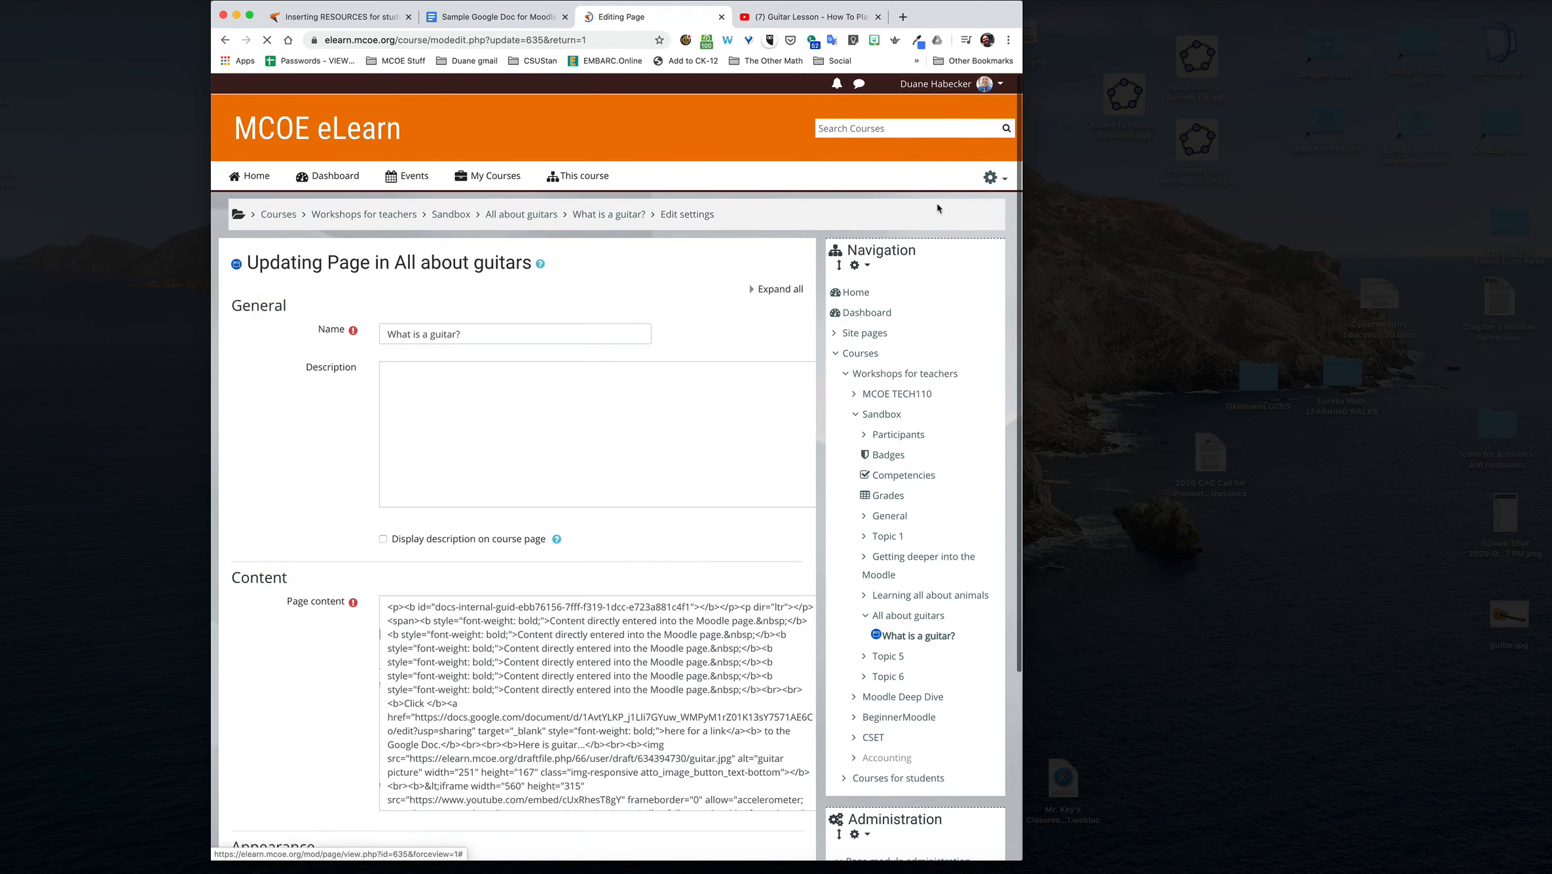
scroll(261, 597, "down", 5)
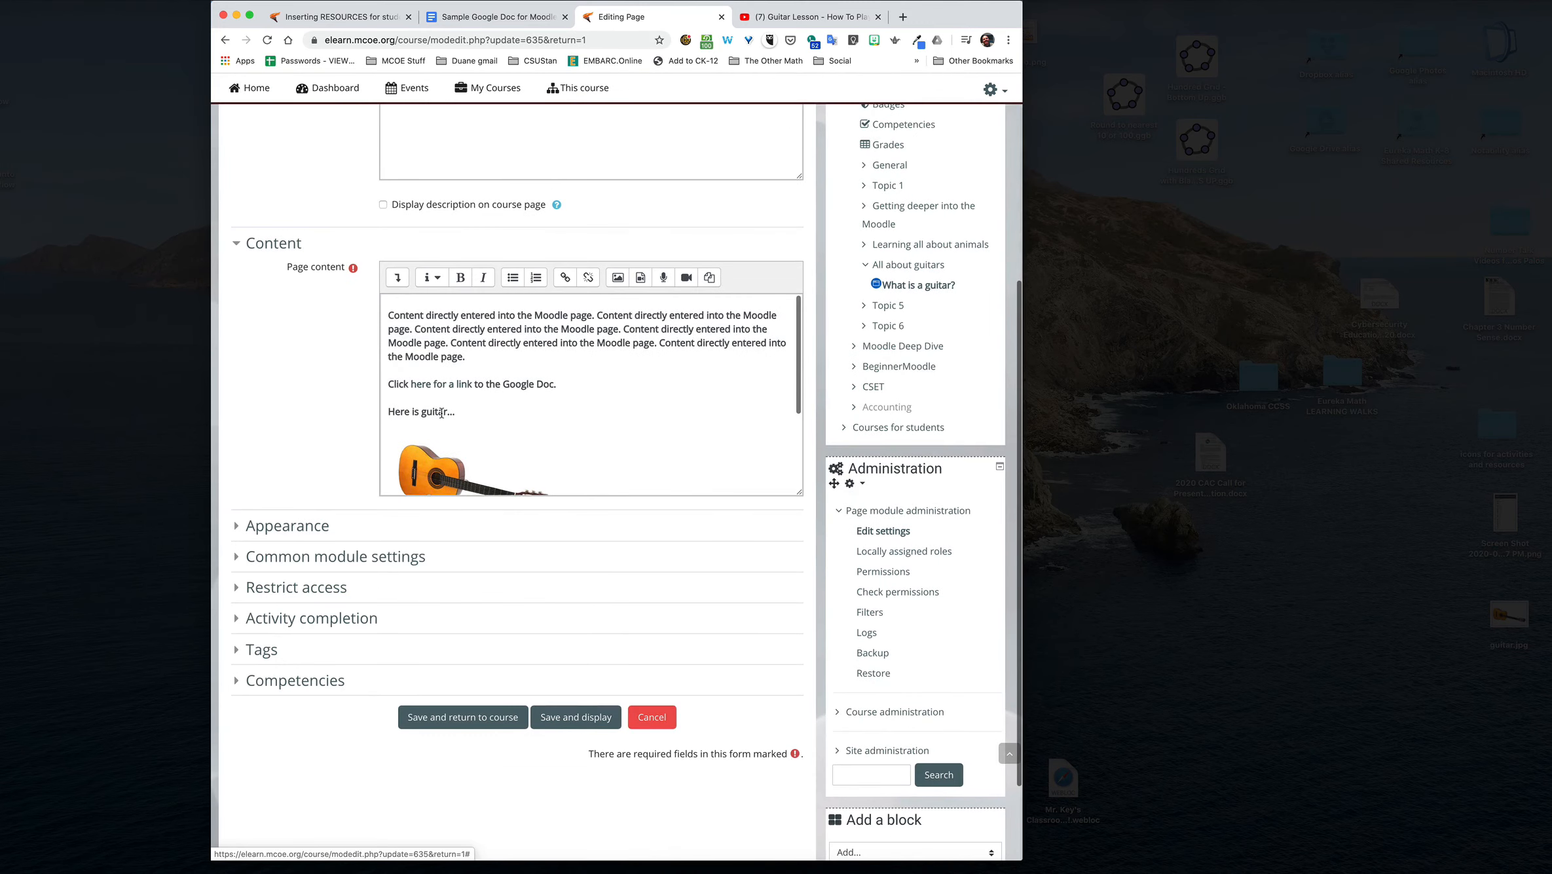
scroll(454, 419, "down", 3)
left_click_drag(544, 459, 384, 433)
key("BackSpace")
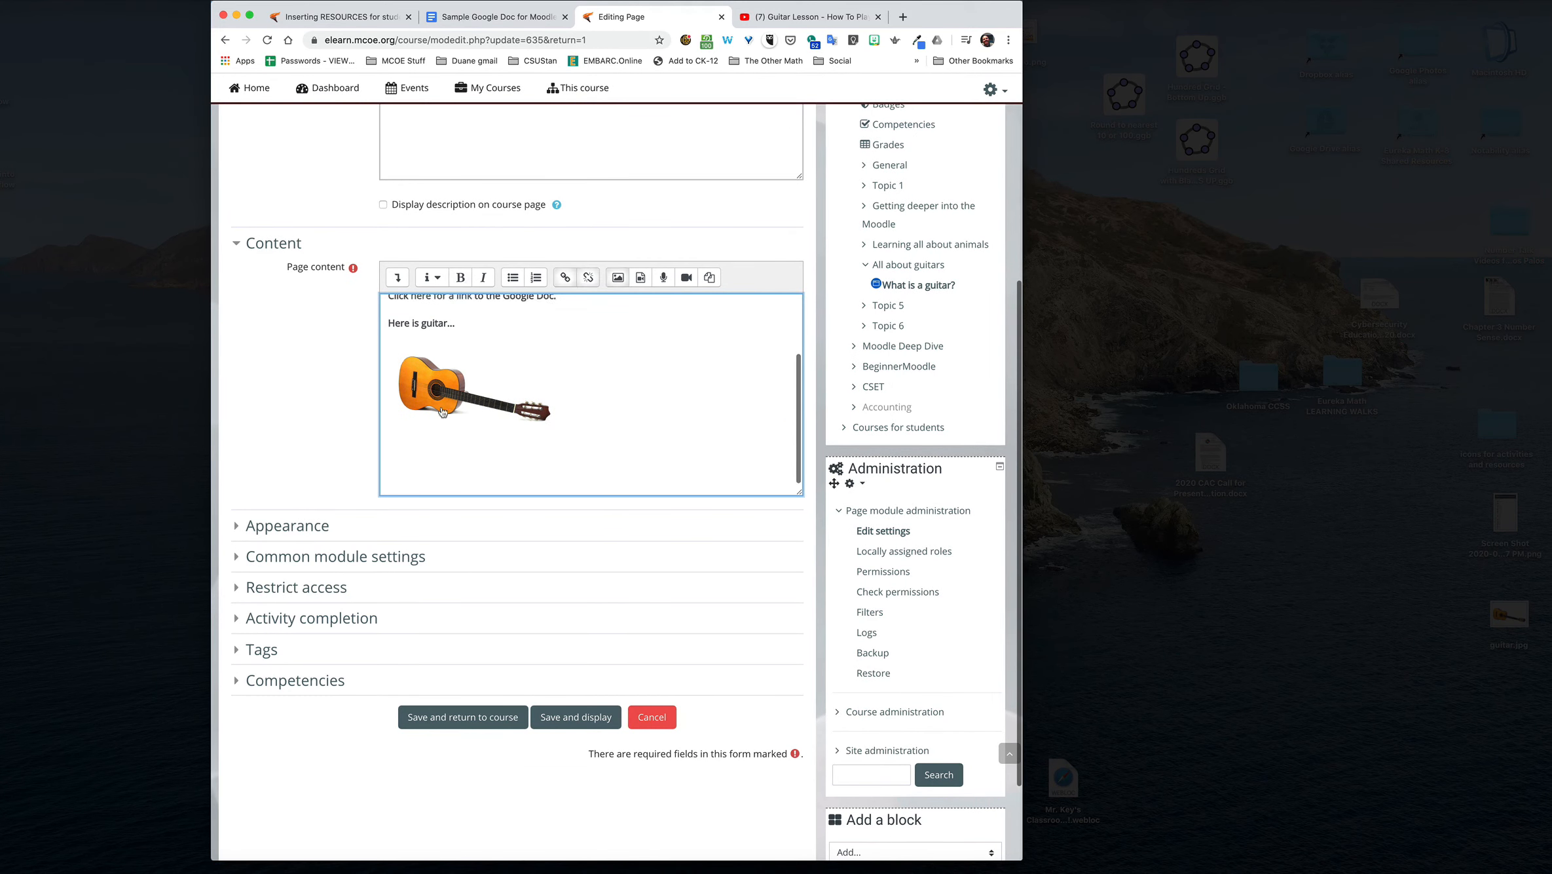
Step: Paste the video's embed code on a new last line of the page content's HTML source and return to the visual editor
left_click(396, 278)
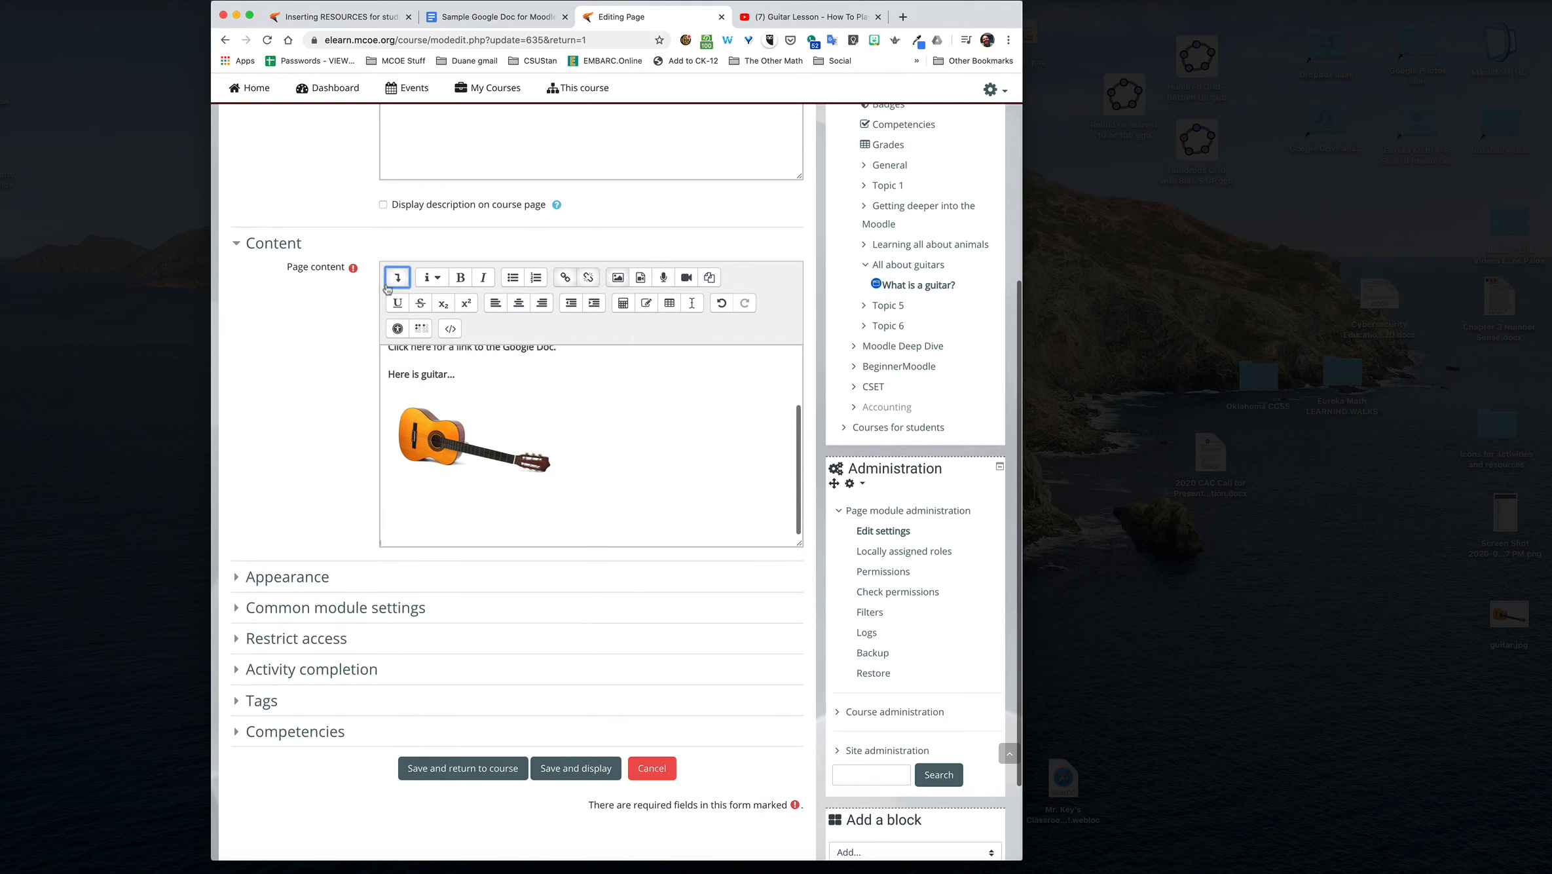
left_click(448, 329)
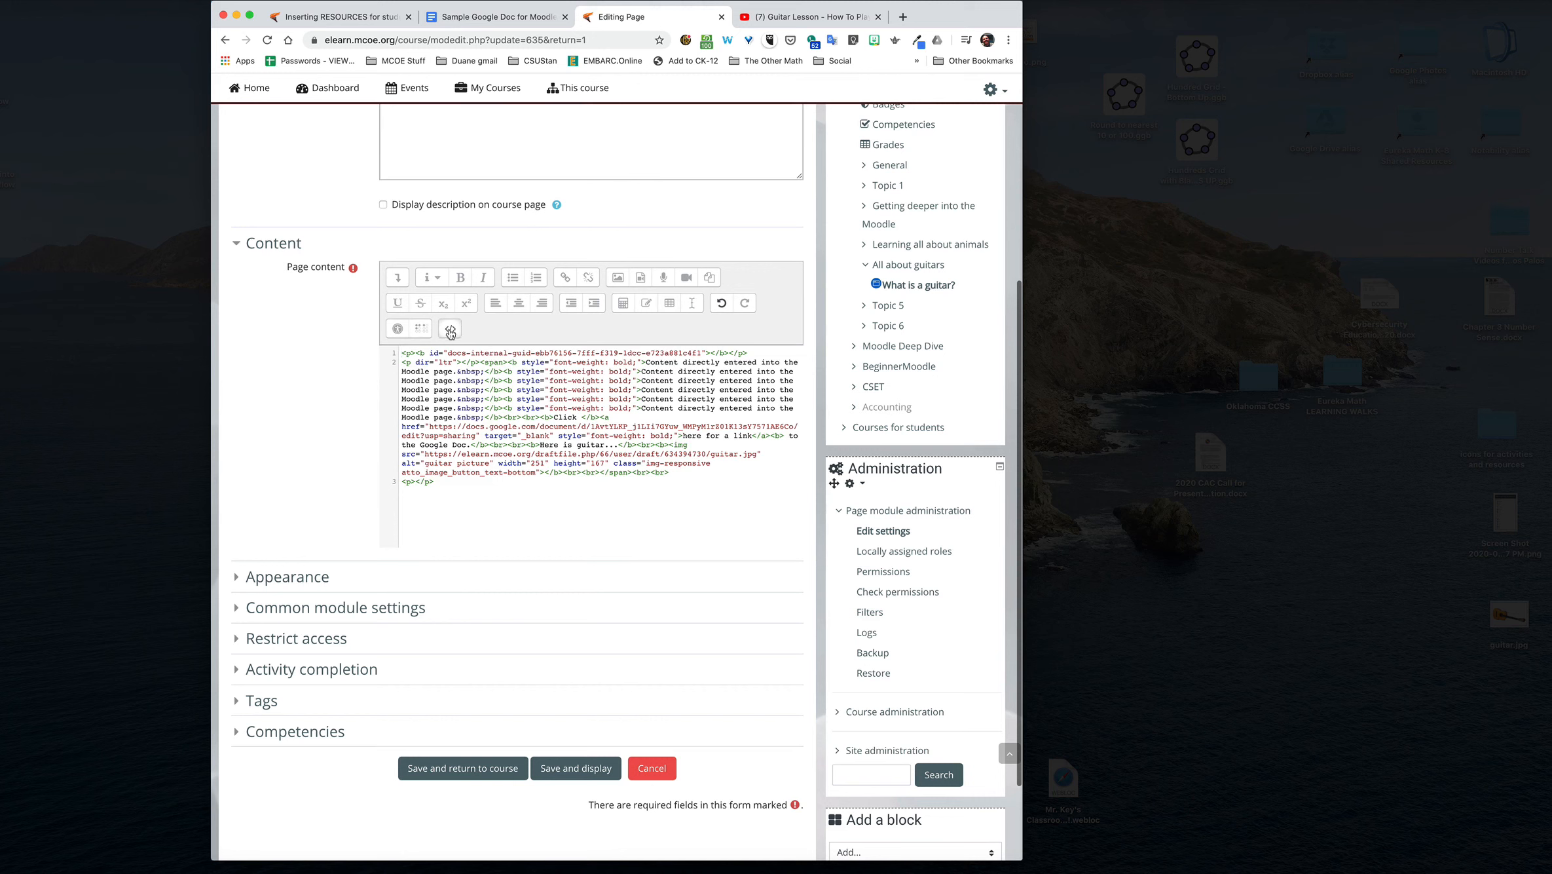
scroll(502, 417, "up", 1)
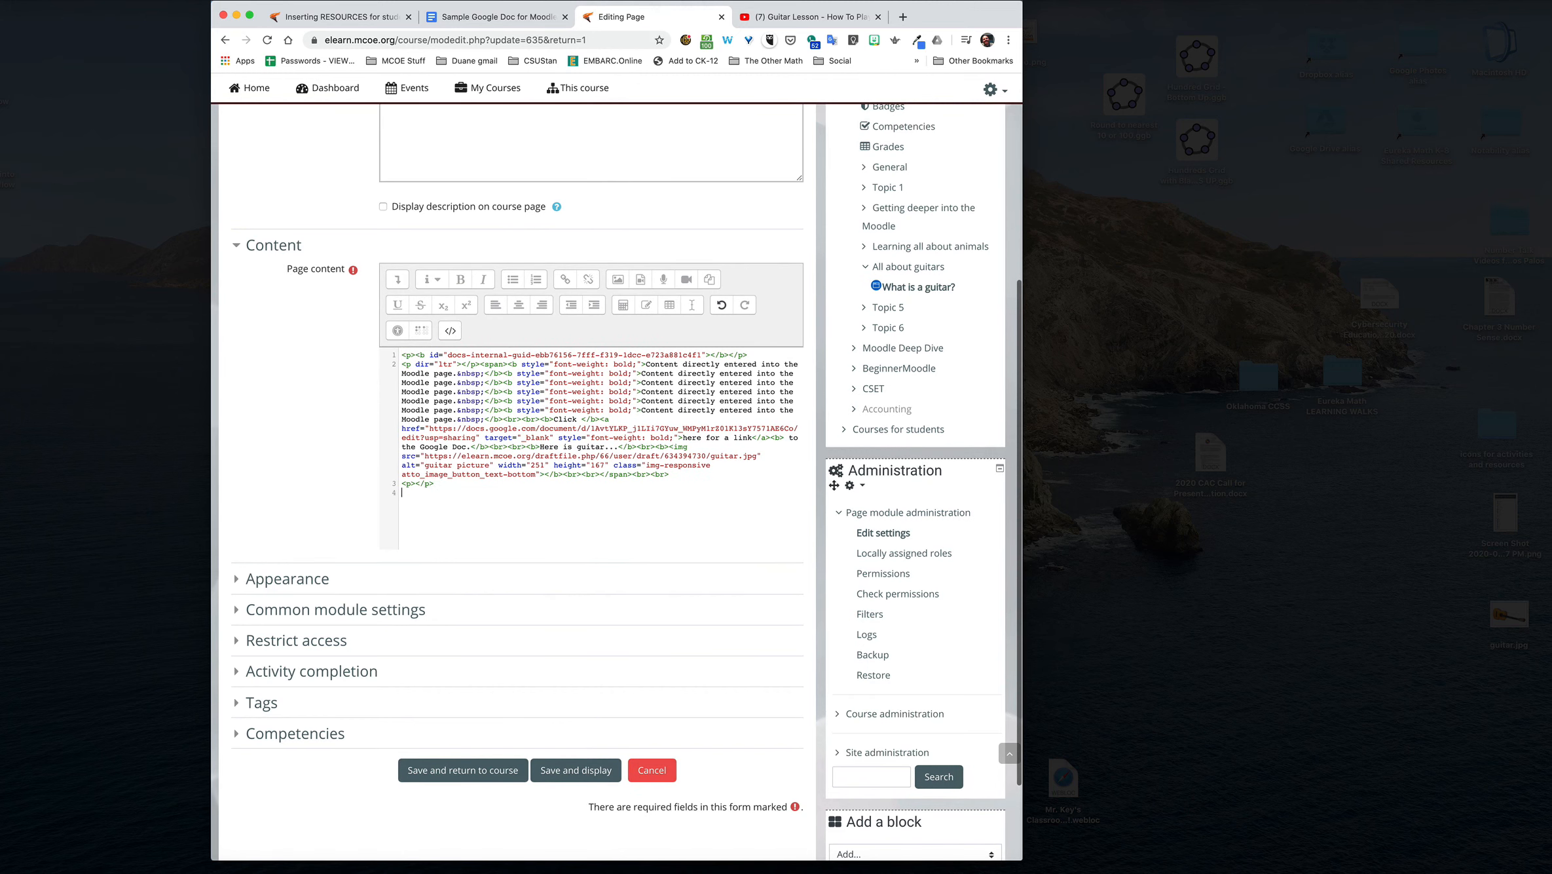
key("super+v")
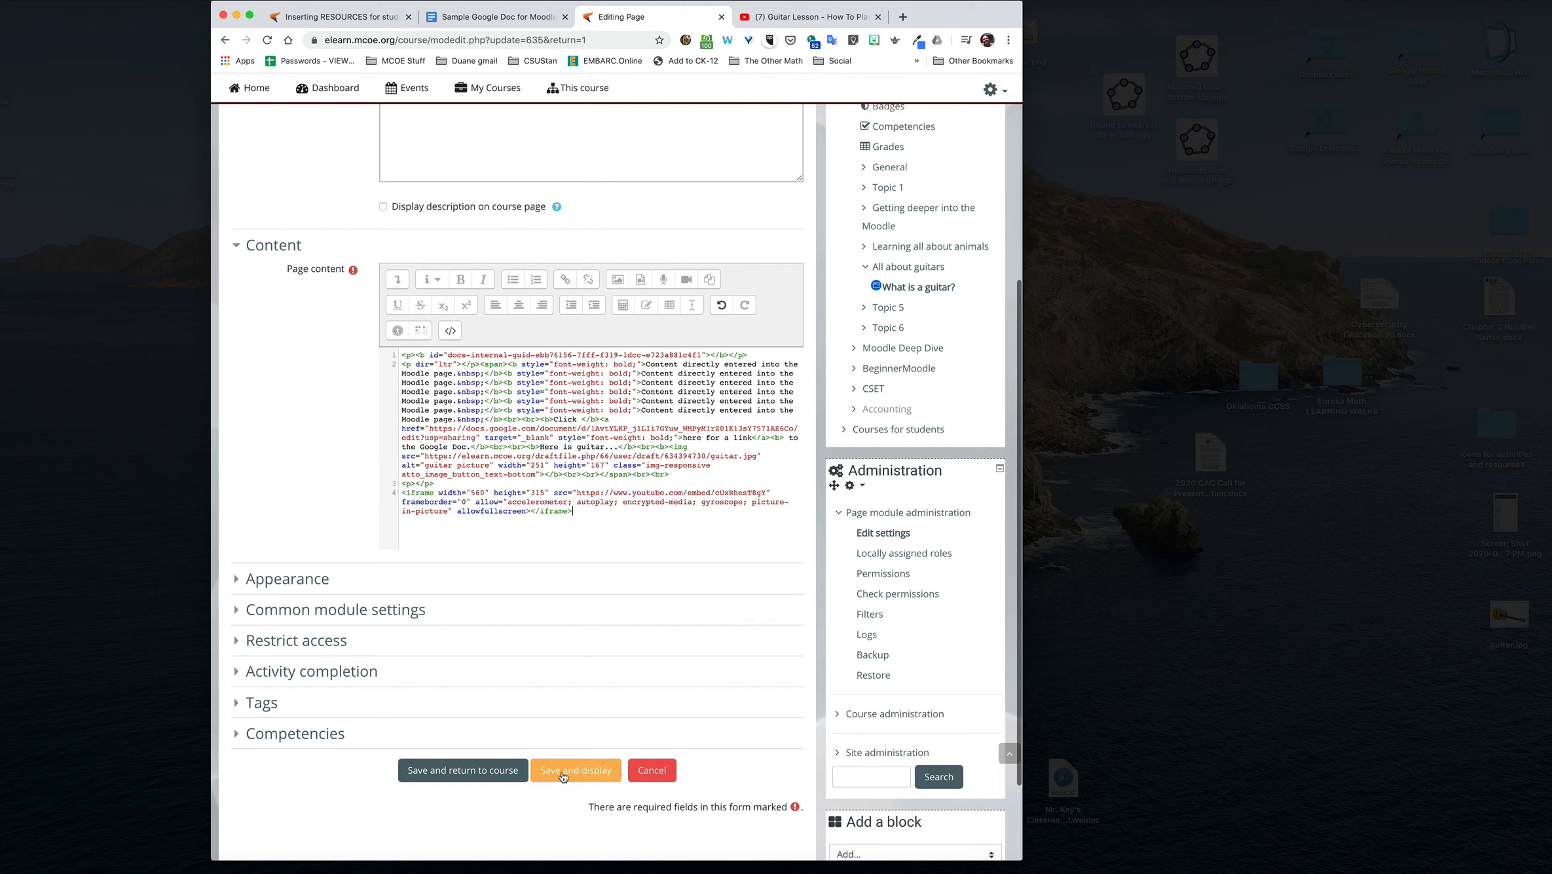
left_click(450, 329)
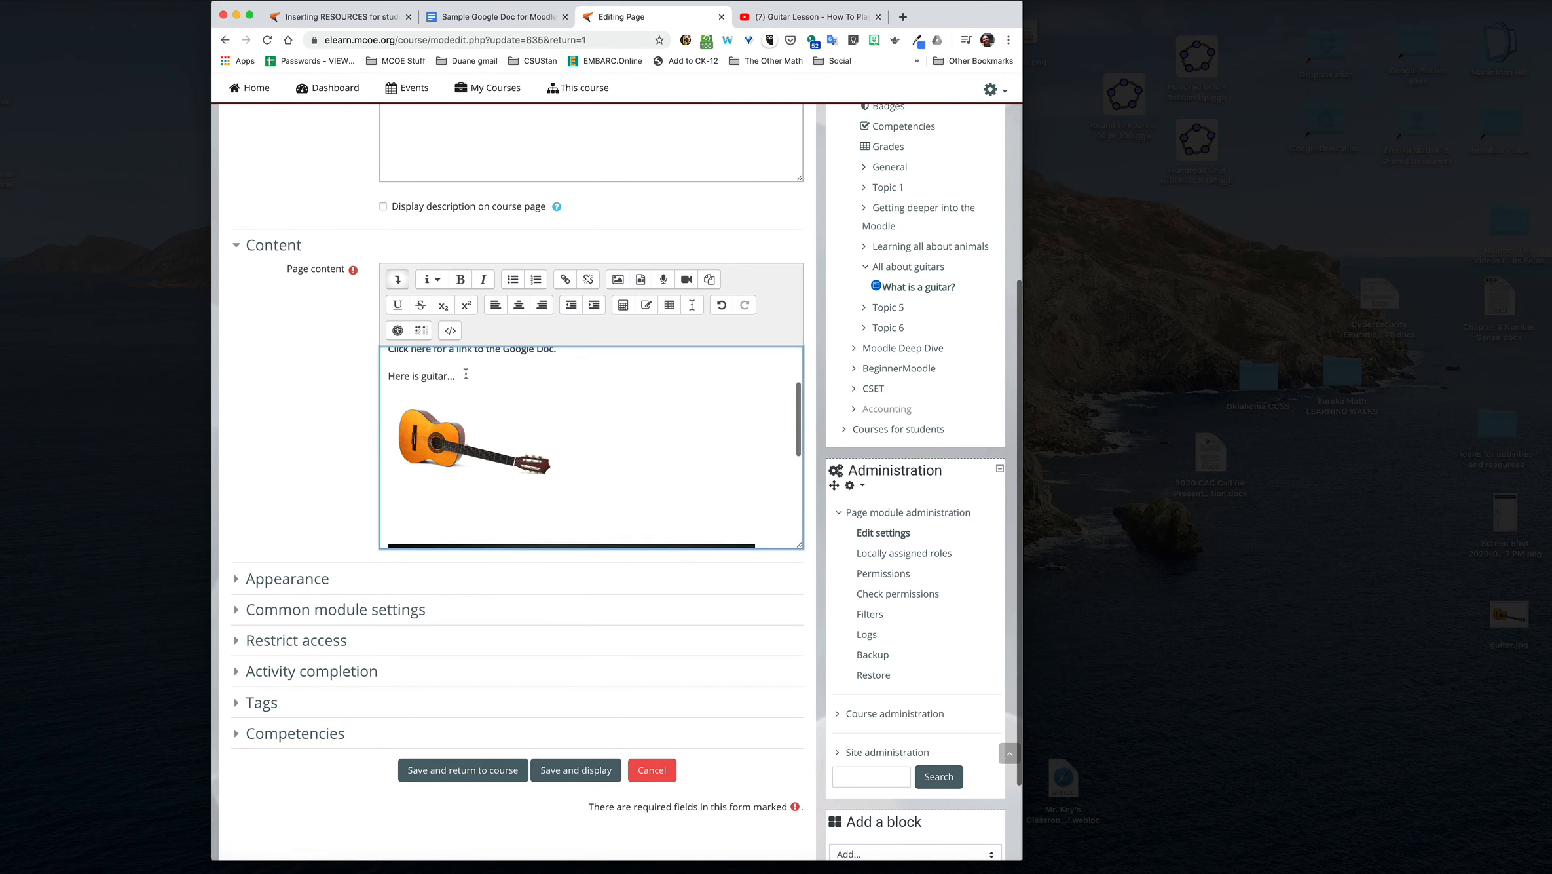
scroll(472, 387, "down", 5)
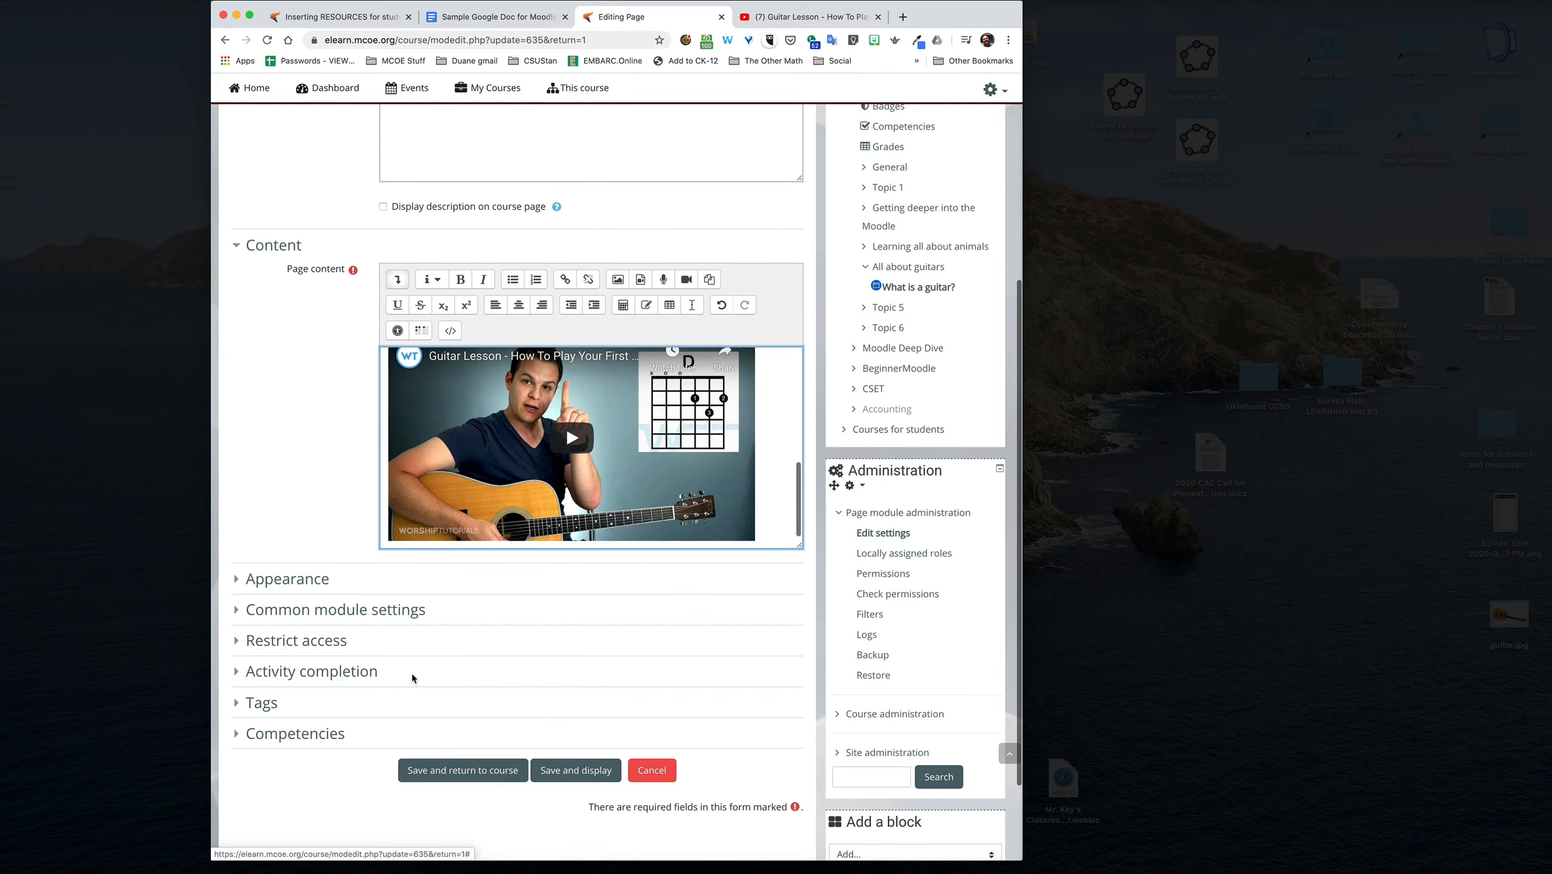
Step: Save the page back to the course and open "What is a guitar?" to review its text, link, picture and video
left_click(462, 770)
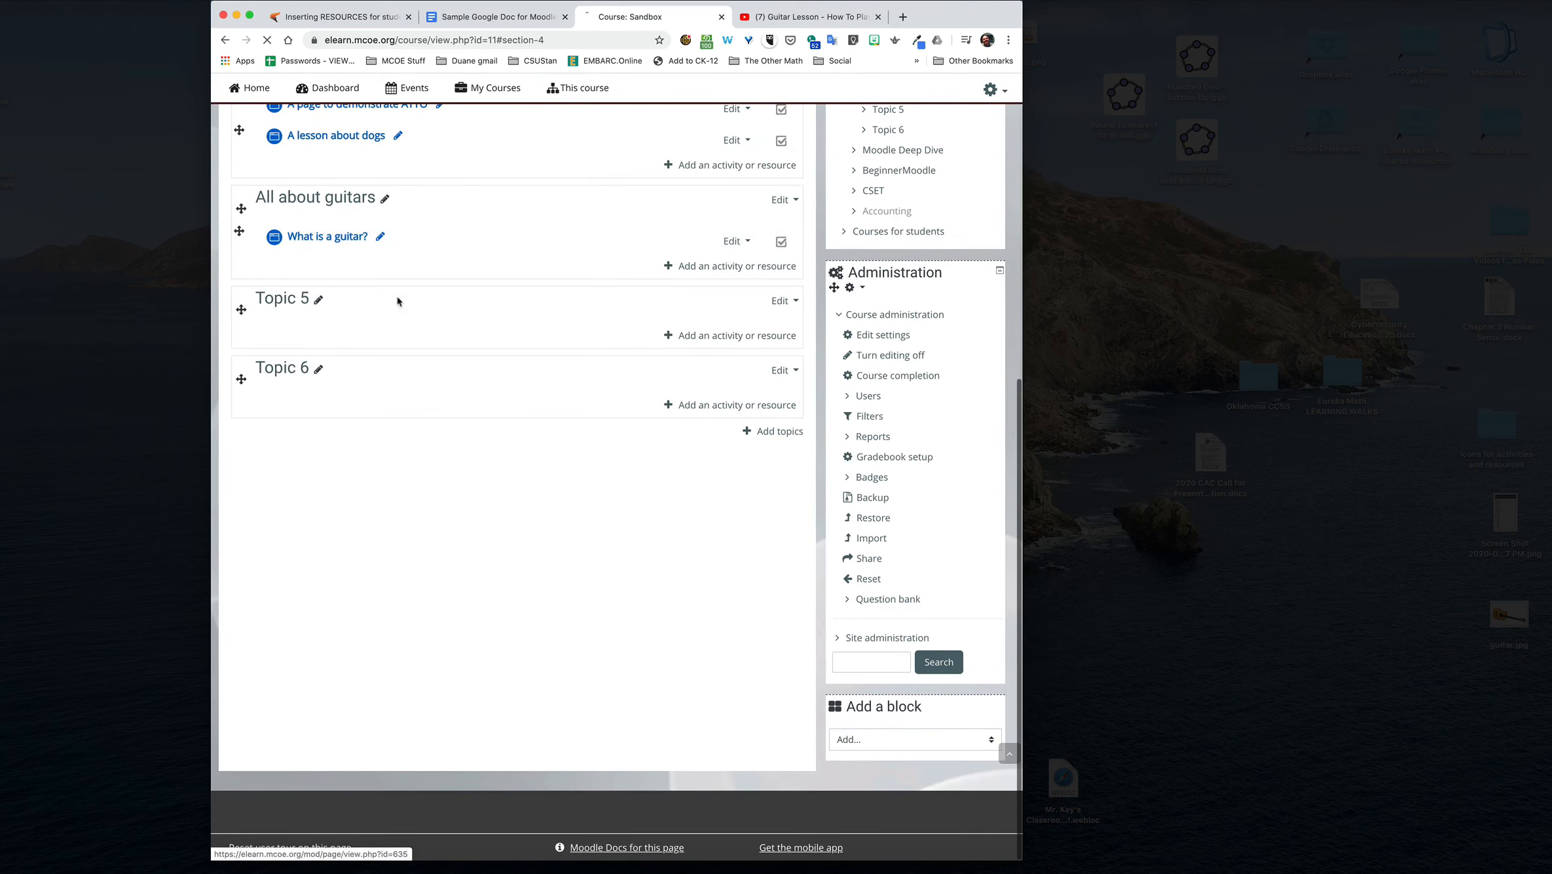
scroll(589, 476, "down", 2)
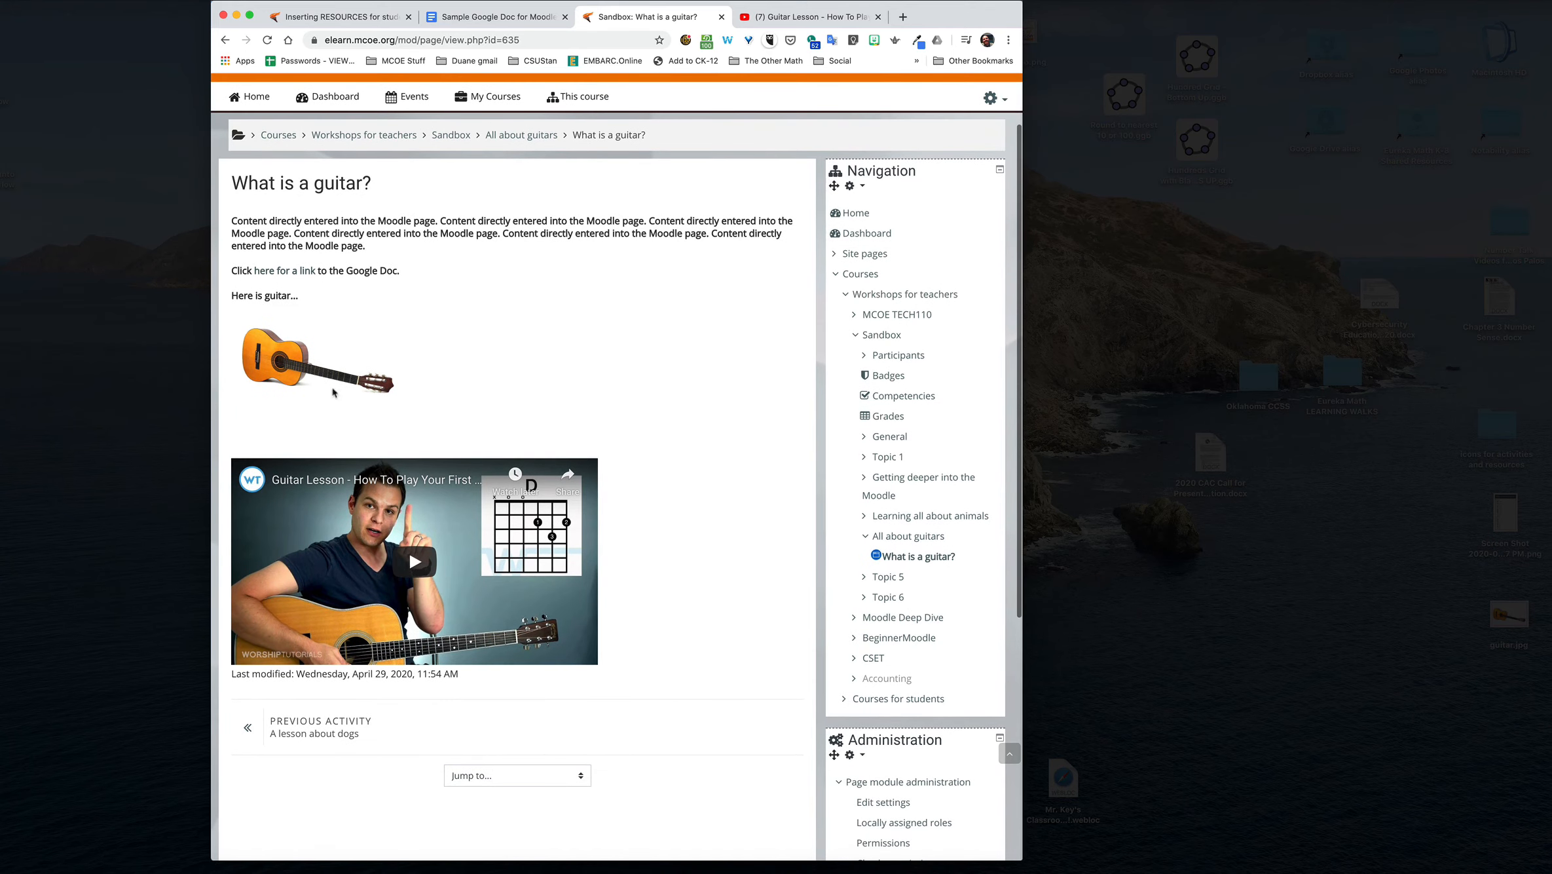
scroll(343, 367, "up", 2)
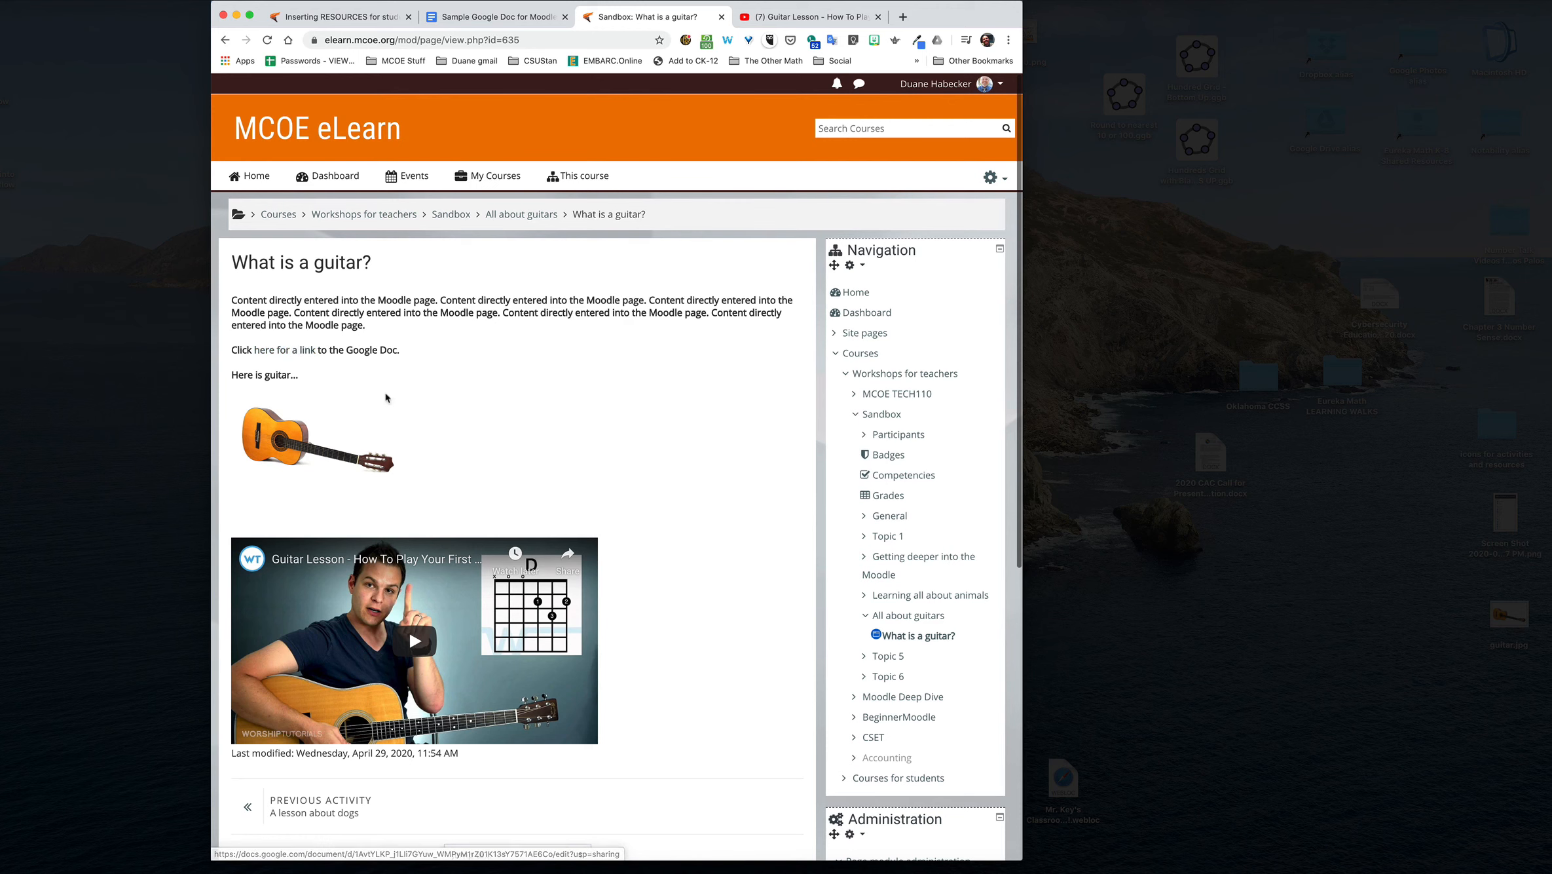
scroll(295, 457, "down", 2)
scroll(295, 458, "down", 2)
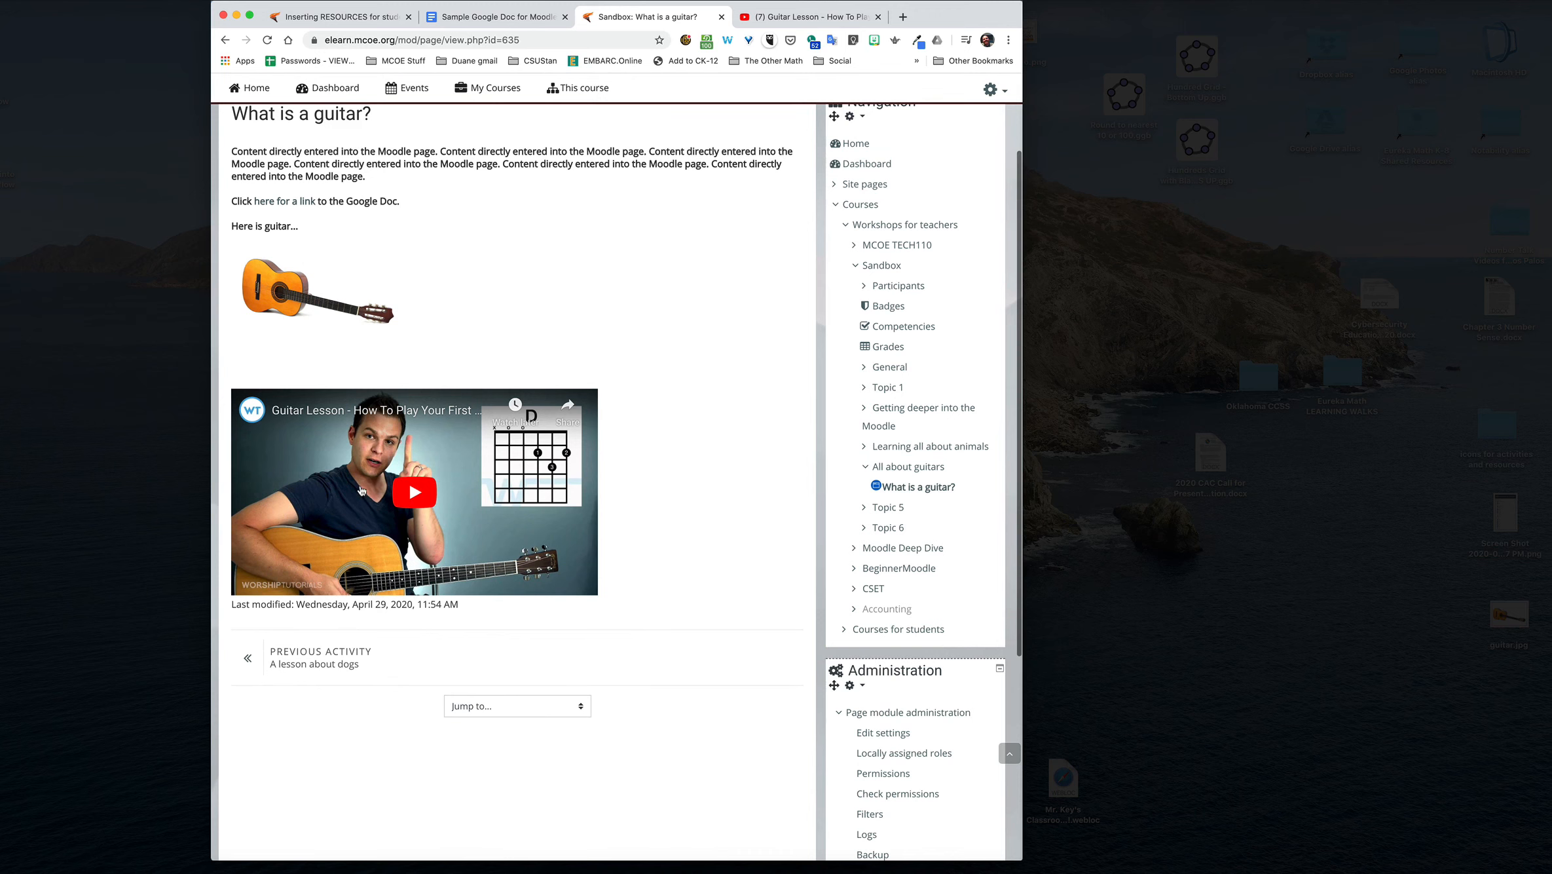
left_click(1115, 2)
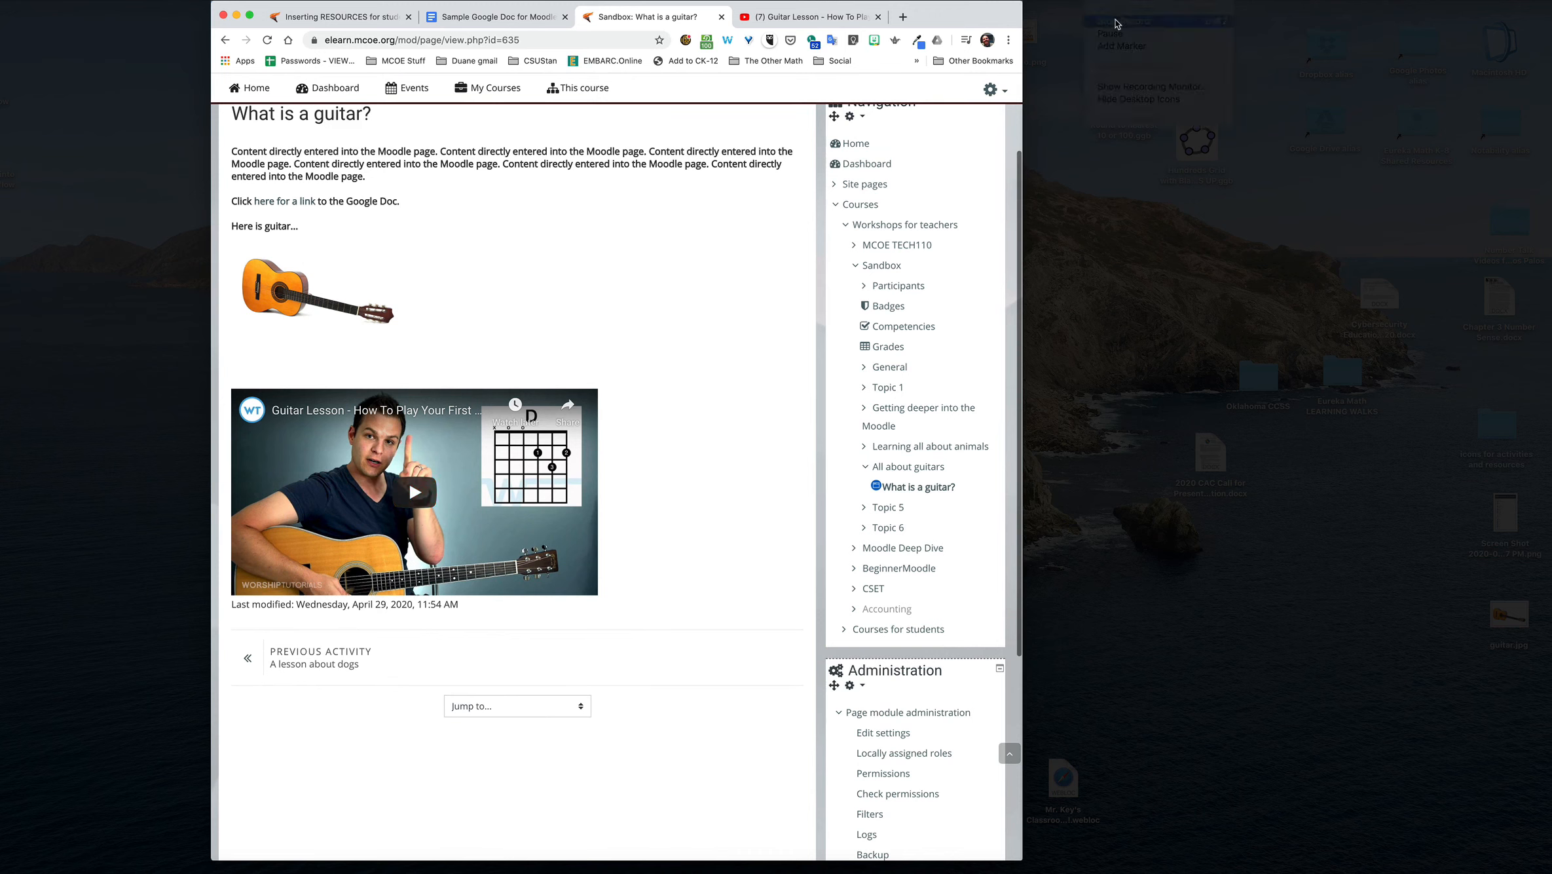